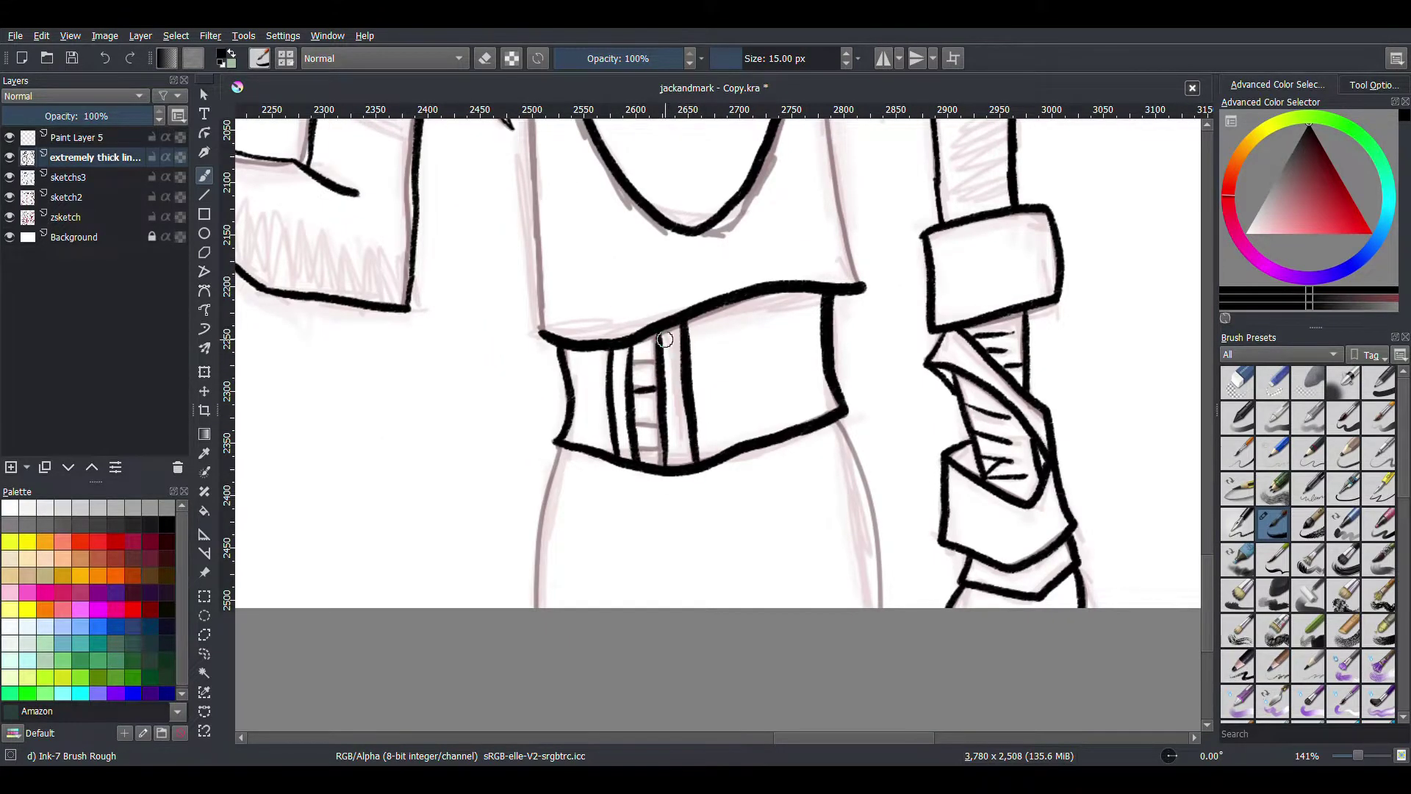
Step: Ink the short rungs inside the right character's belt buckle and both hip outlines below the belt in thick black lines
scroll(665, 339, "up", 2)
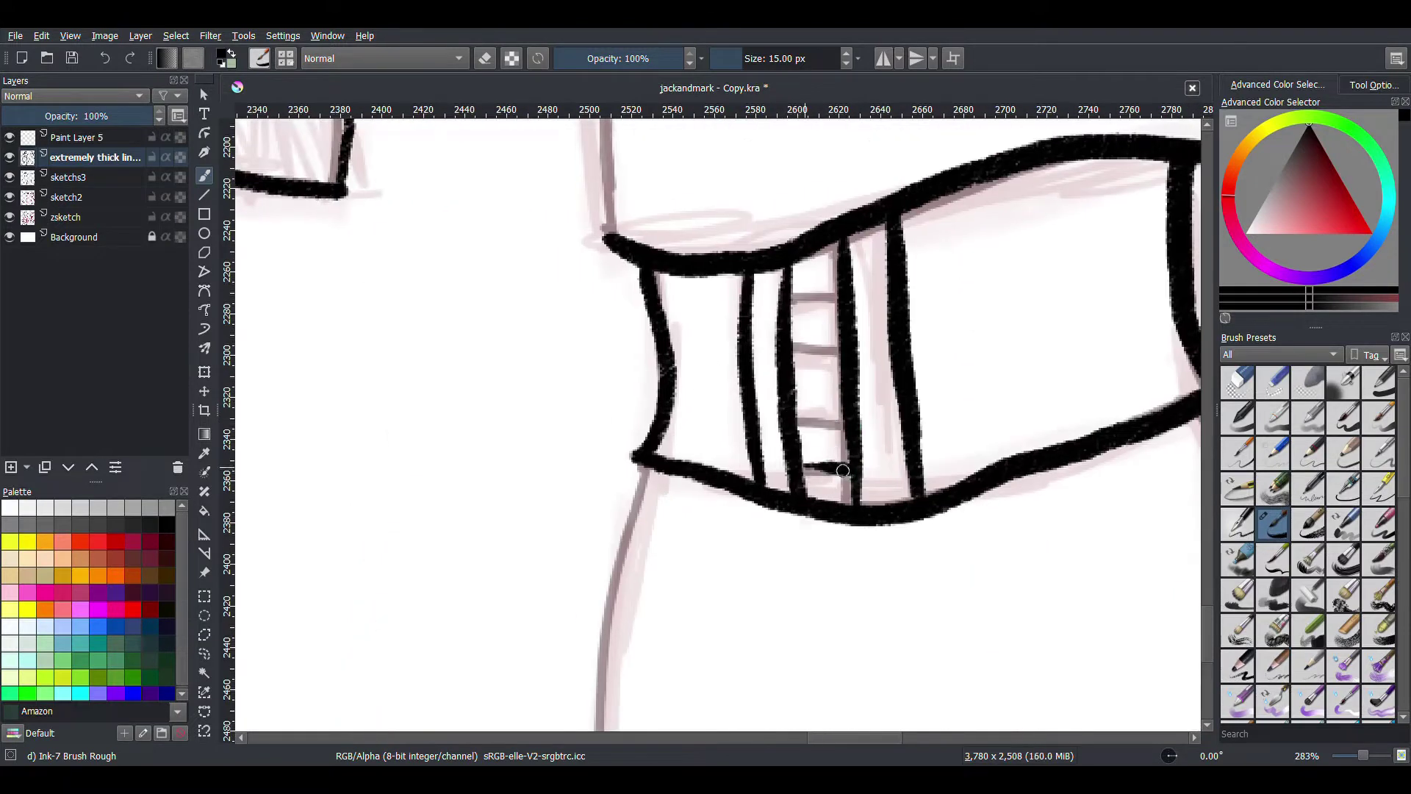
scroll(847, 375, "down", 4)
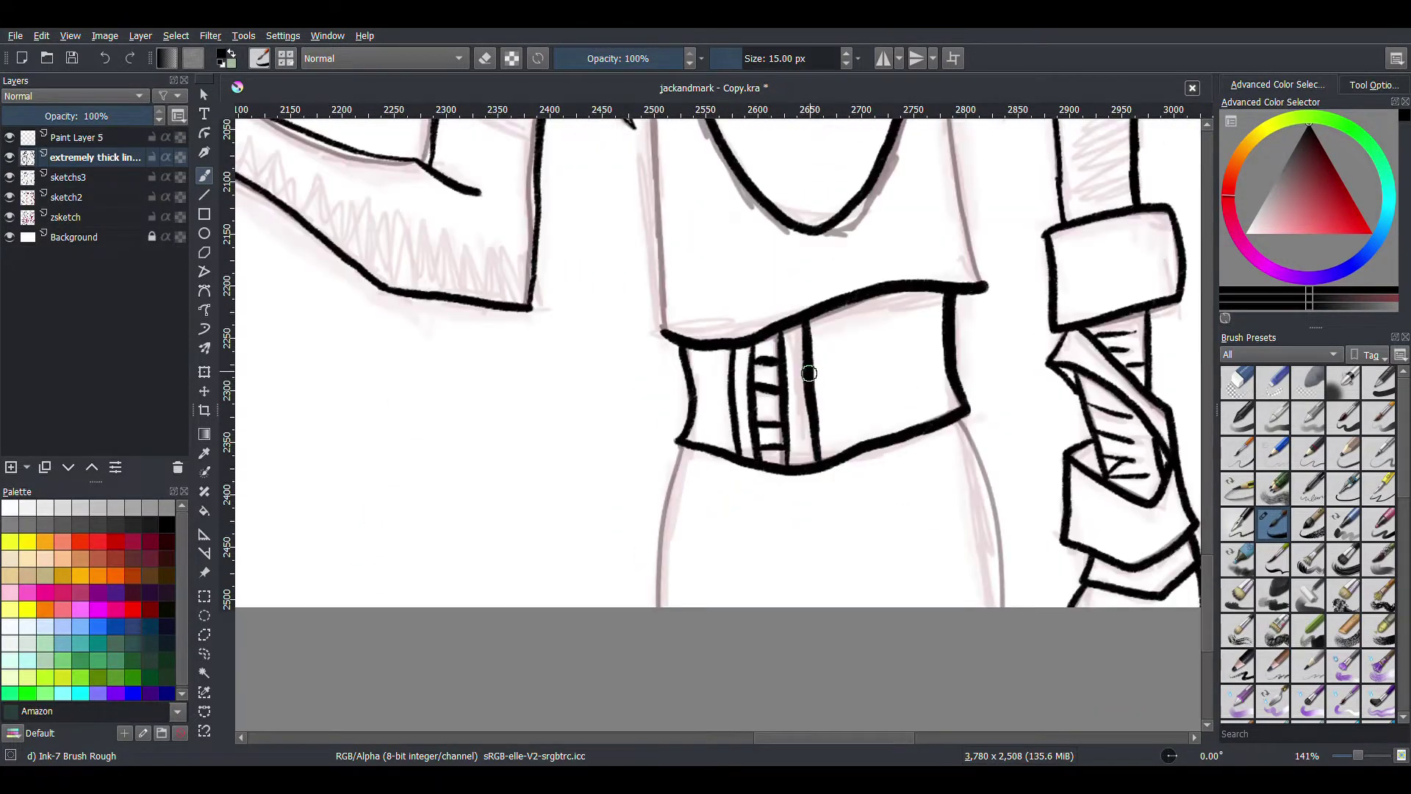
scroll(809, 362, "up", 2)
scroll(662, 507, "down", 3)
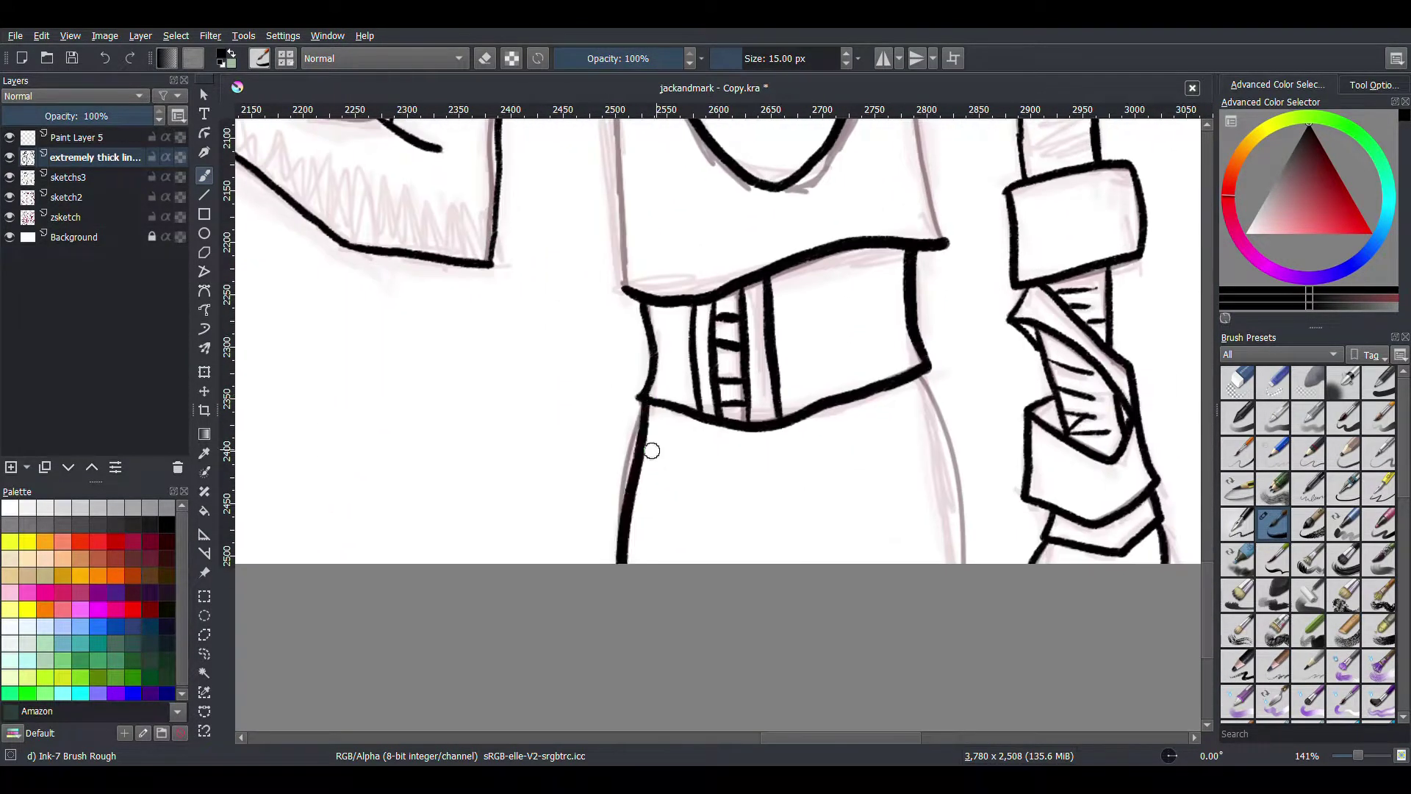
scroll(711, 557, "up", 1)
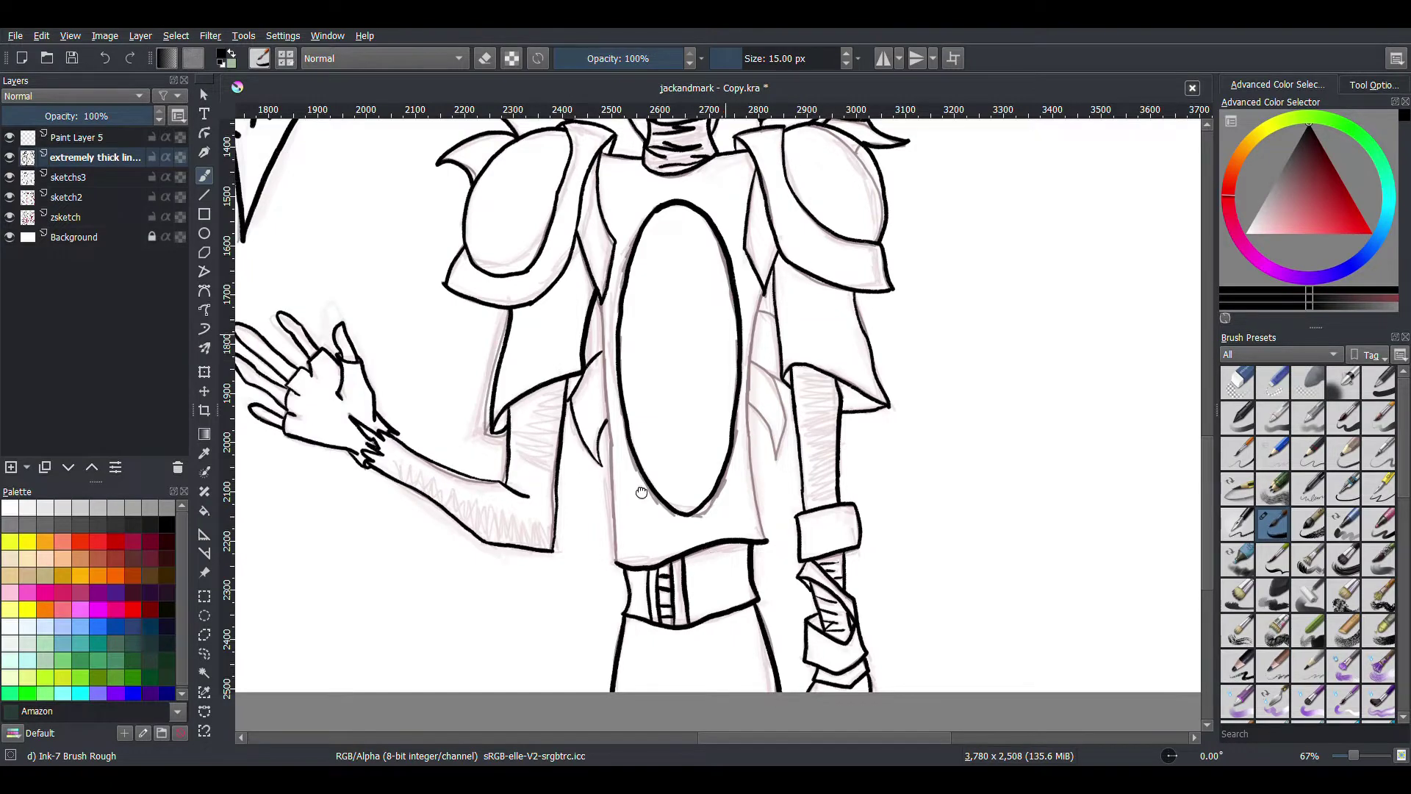
Step: Ink the left edge of the right character's torso and the pointed flap beside it down to the belt
scroll(642, 492, "up", 2)
scroll(632, 515, "down", 5)
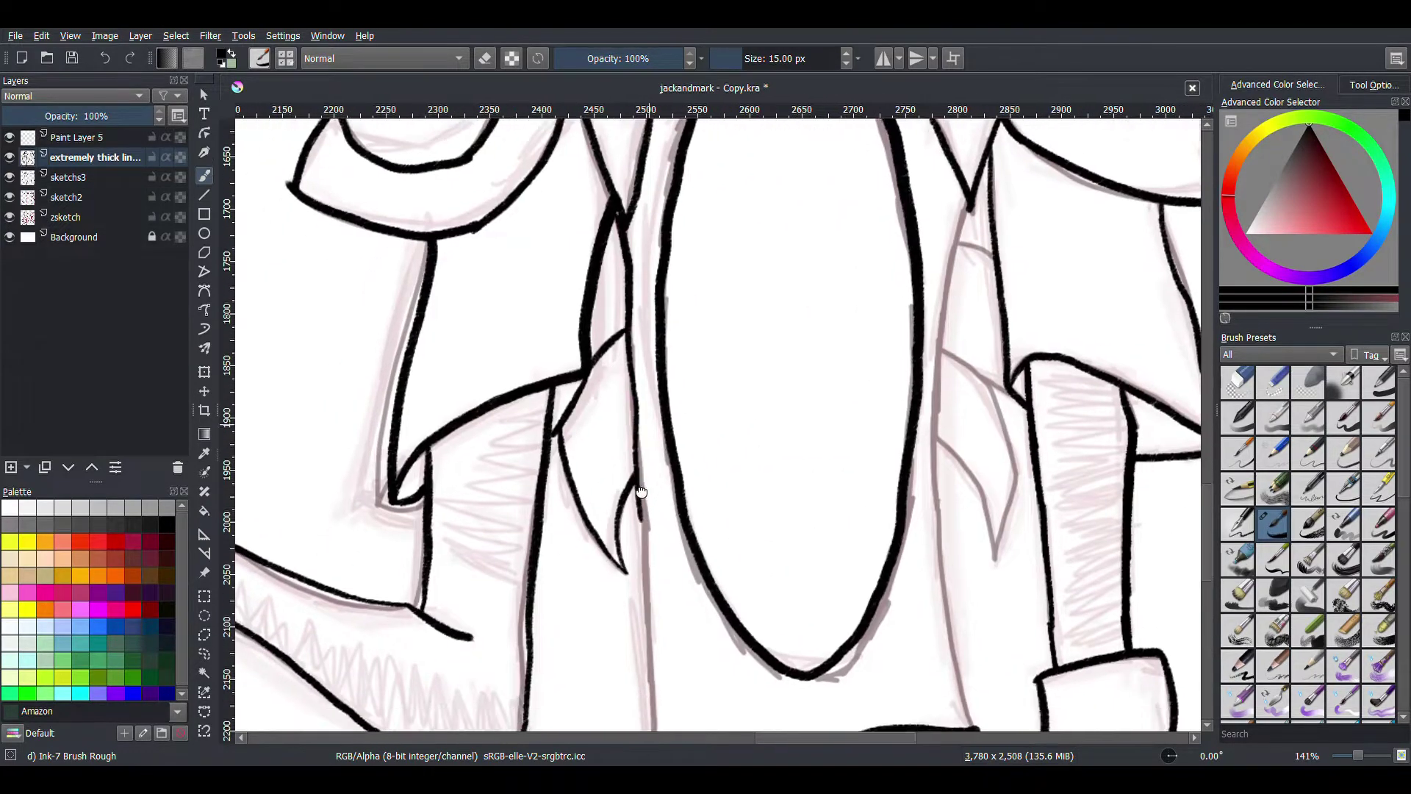
left_click_drag(650, 476, 654, 580)
scroll(639, 492, "right", 6)
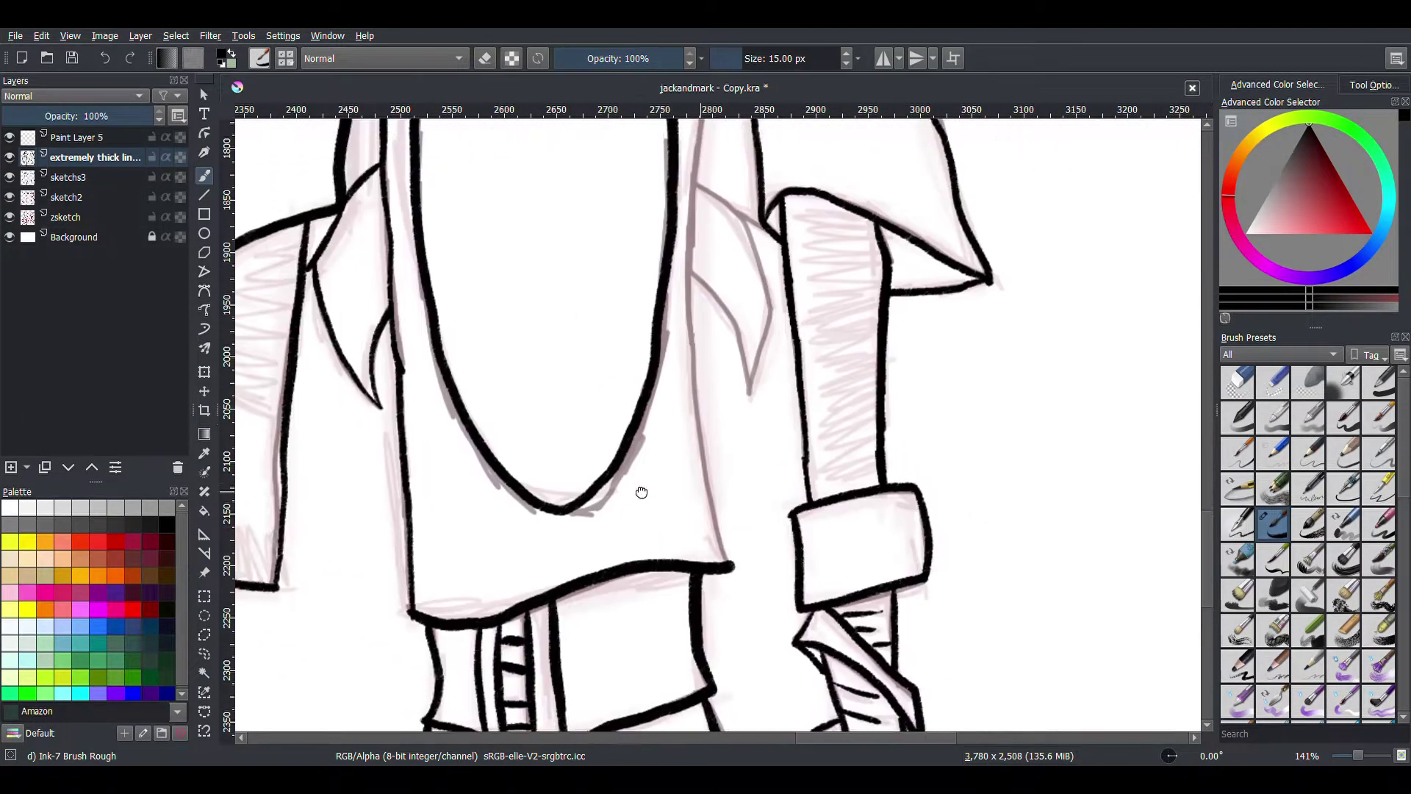
Step: Ink the right edge of the same torso and the curved pointed flap between the body and the arm
scroll(640, 491, "up", 6)
left_click_drag(623, 307, 603, 386)
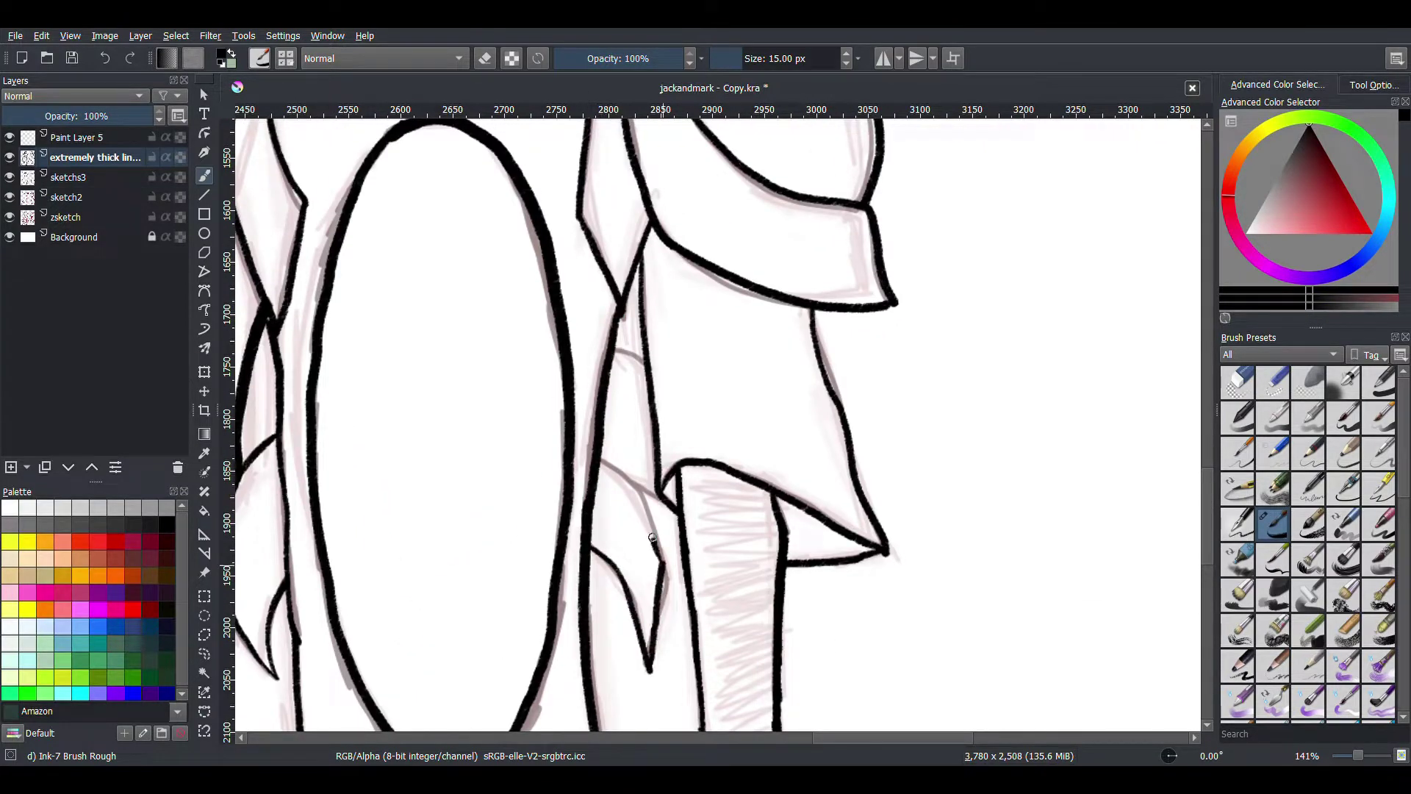
scroll(656, 380, "down", 8)
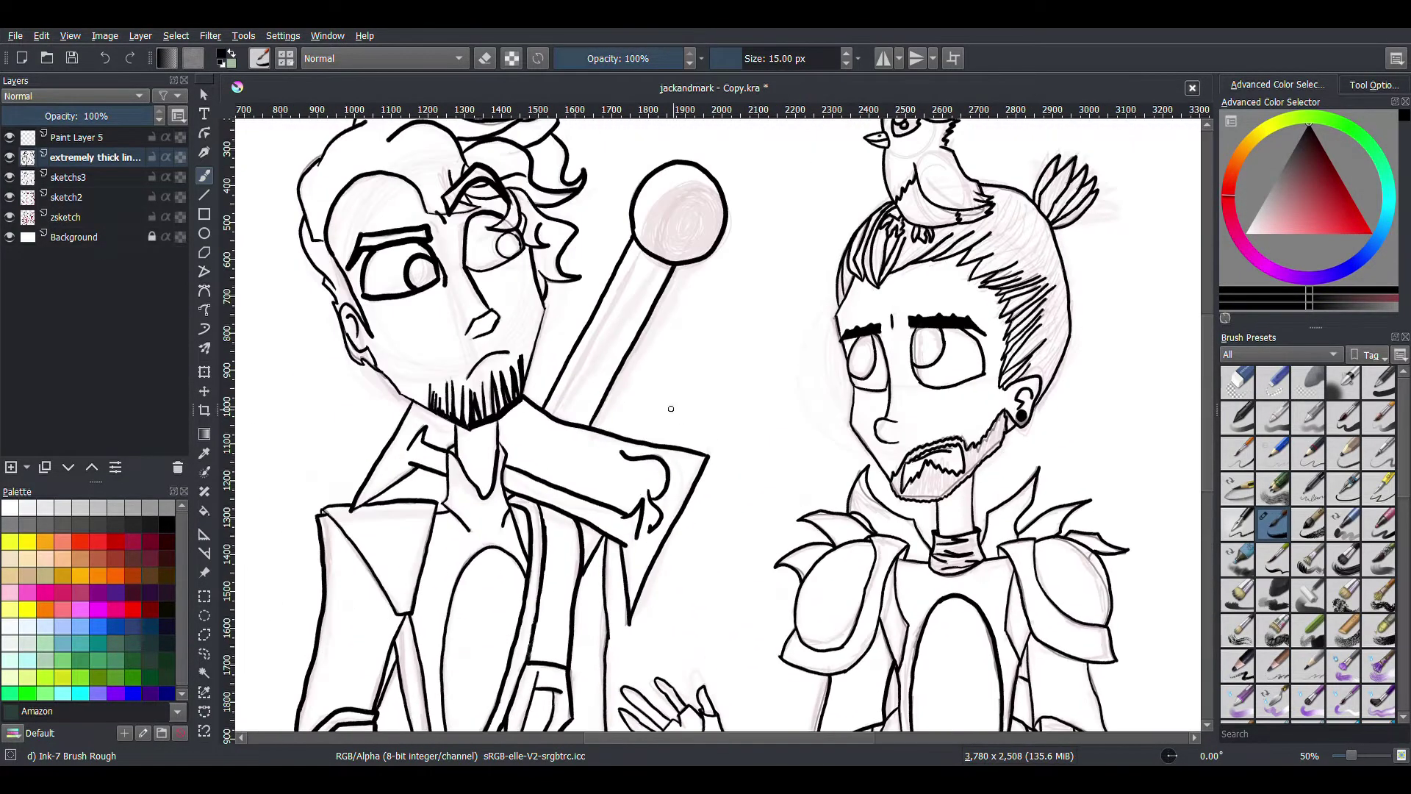
Step: Add a layer named Colour below the thick line art and choose the Bristles-4 Glaze brush at 70 px
key("Insert")
double_click(168, 178)
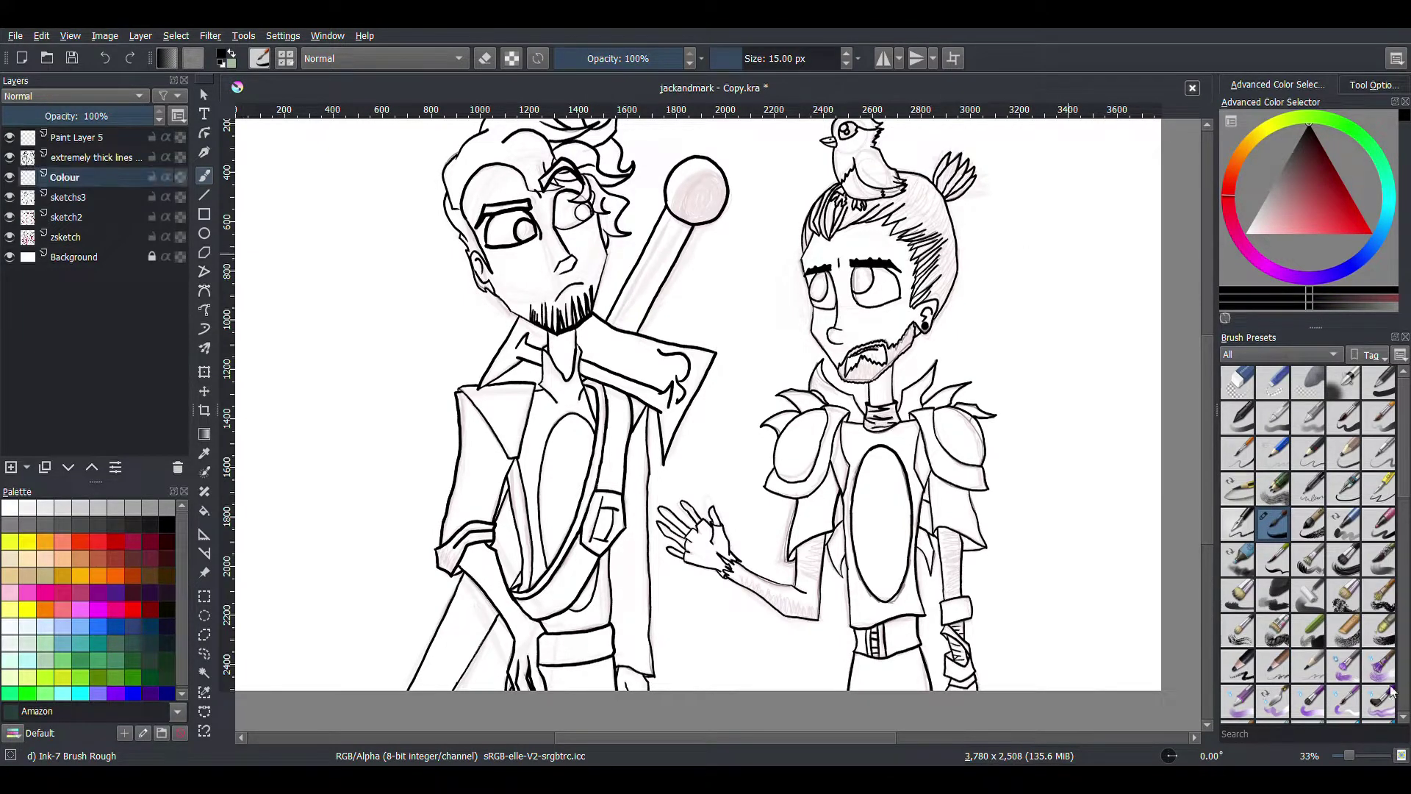
left_click(1379, 560)
key("minus")
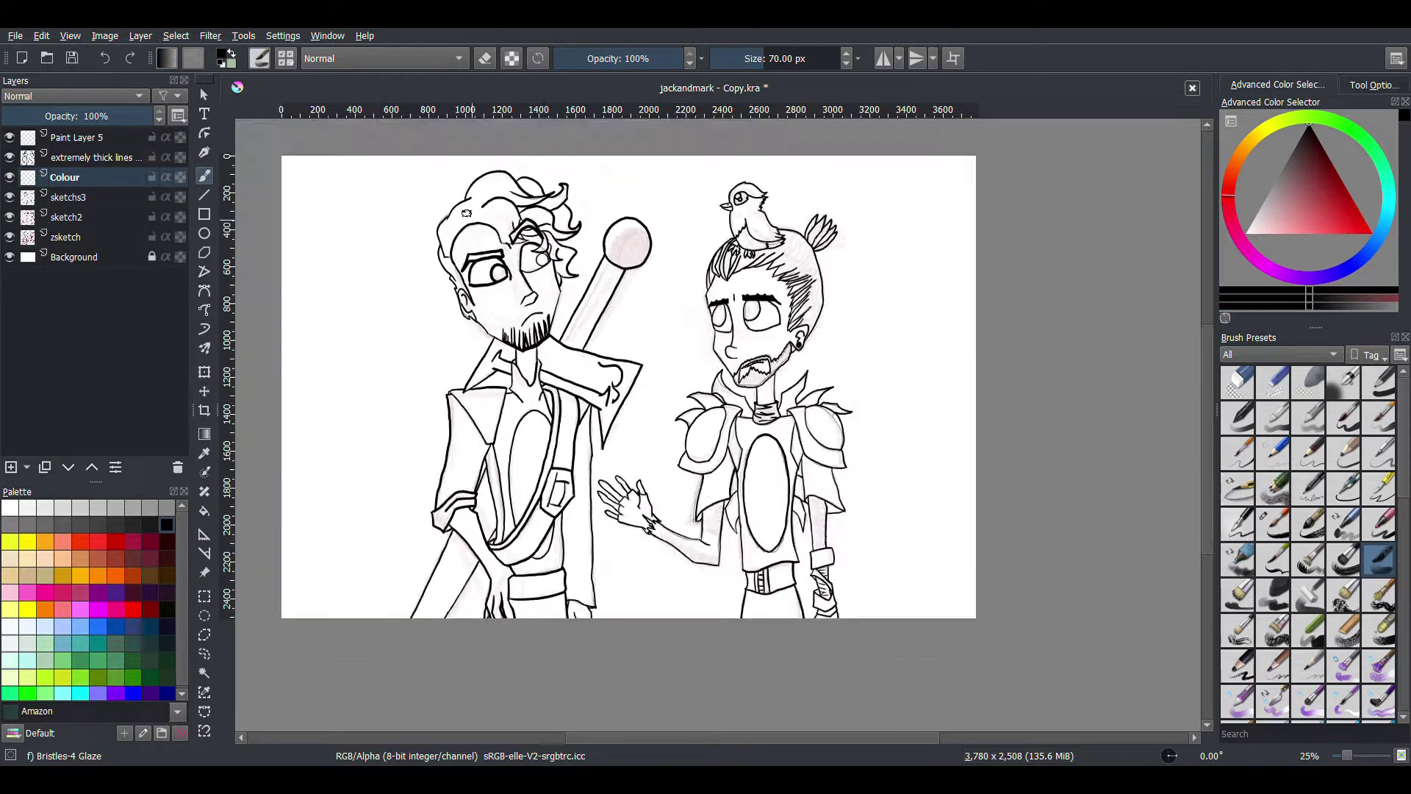
Step: Fill the left character's eyebrows with dark grey, clean their edges, and extend the layer name to start with "Coloureyebroes and"
scroll(472, 254, "up", 3)
left_click_drag(419, 308, 708, 326)
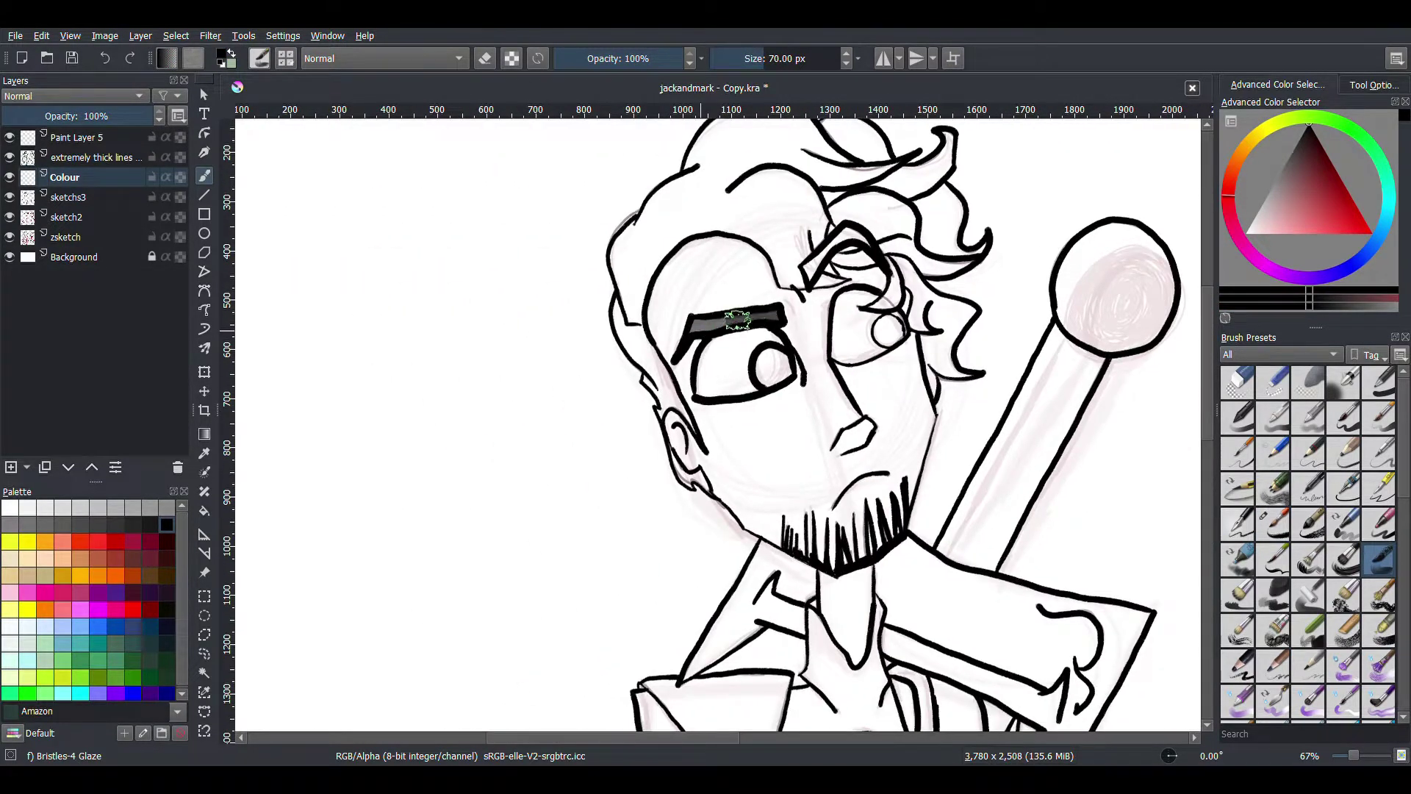
scroll(866, 255, "up", 3)
key("e")
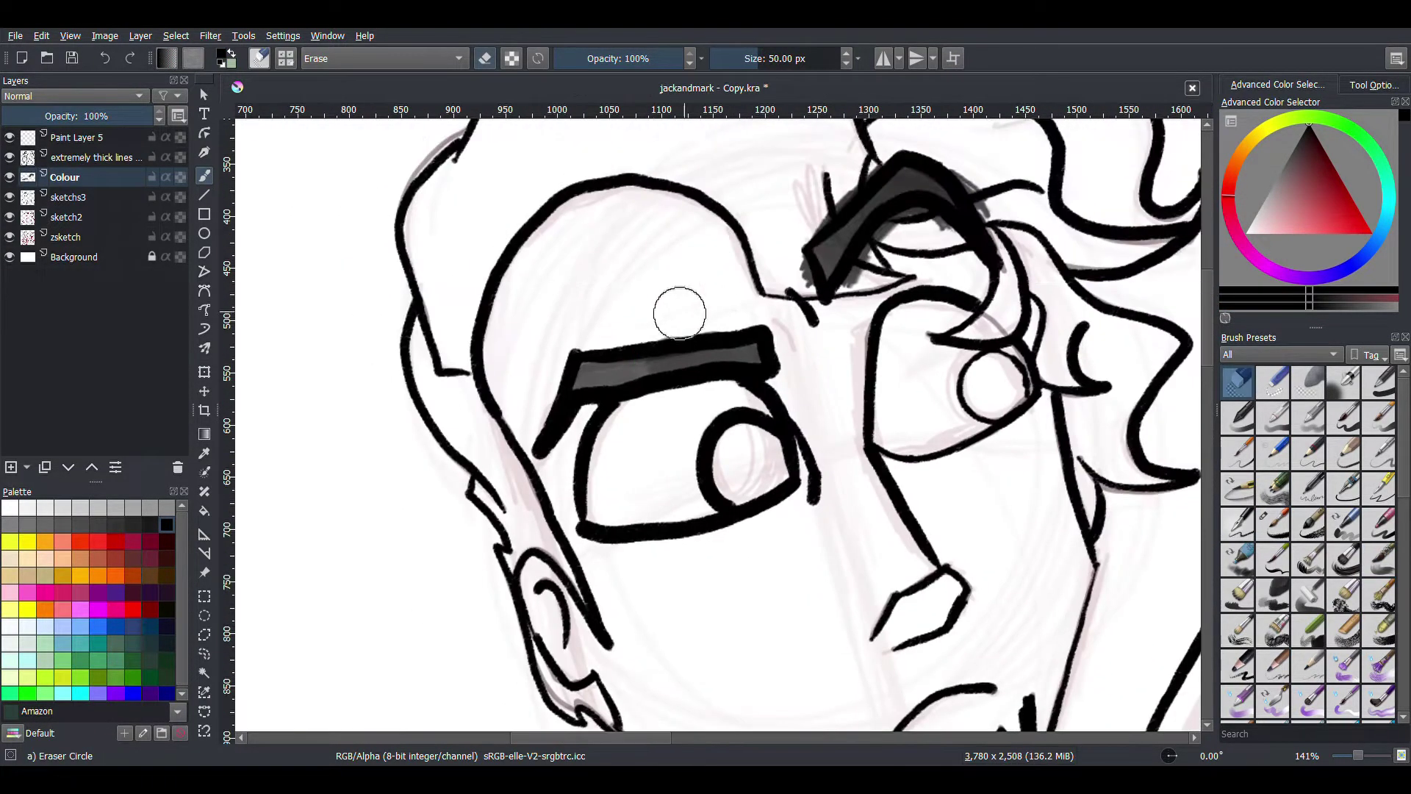
left_click_drag(424, 315, 308, 403)
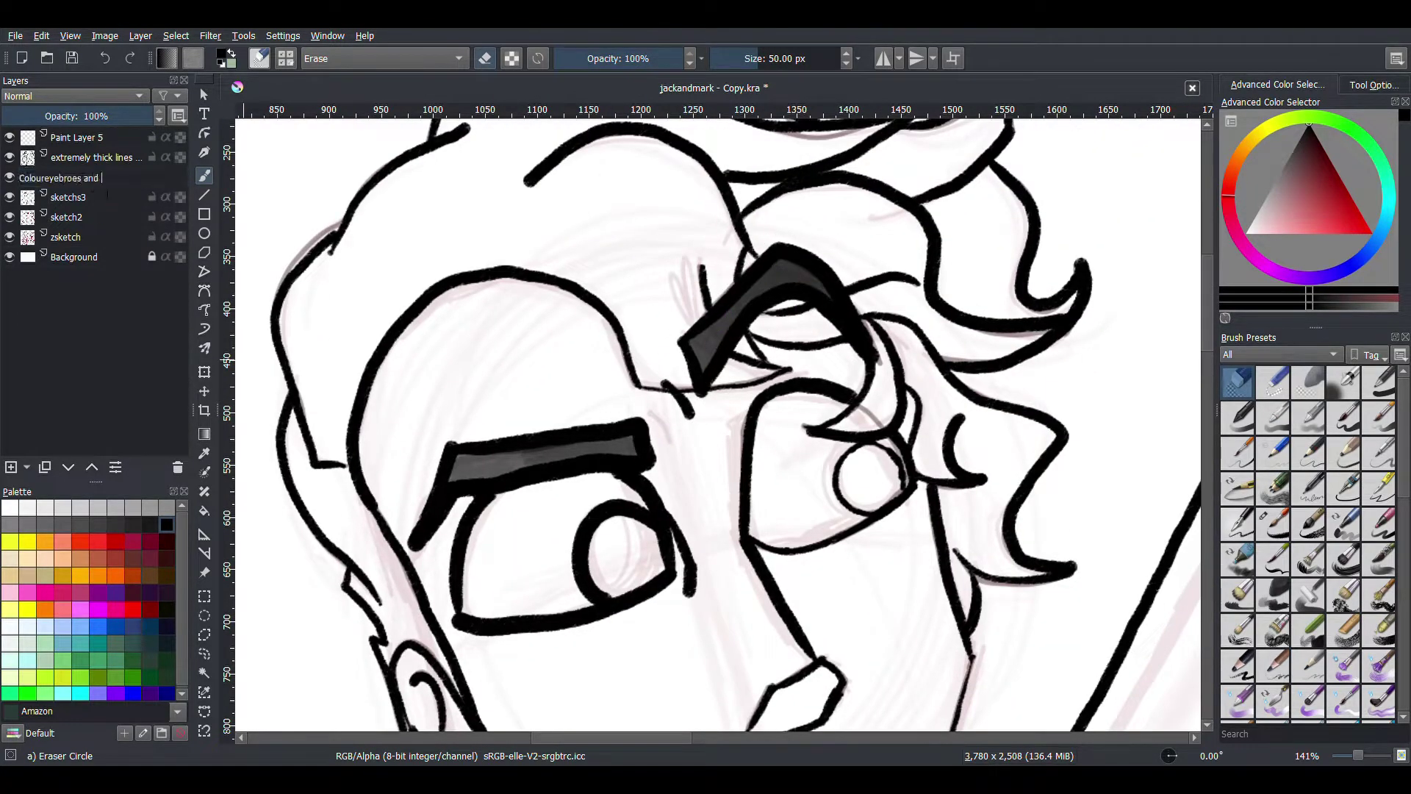
key("Return")
Step: Paint both of the left character's pupils solid black with the 70 px Bristles-4 Glaze brush
key("e")
scroll(720, 419, "down", 5)
scroll(1102, 412, "up", 6)
mouse_move(242, 485)
left_mouse_down()
mouse_move(954, 490)
mouse_move(878, 509)
left_mouse_up()
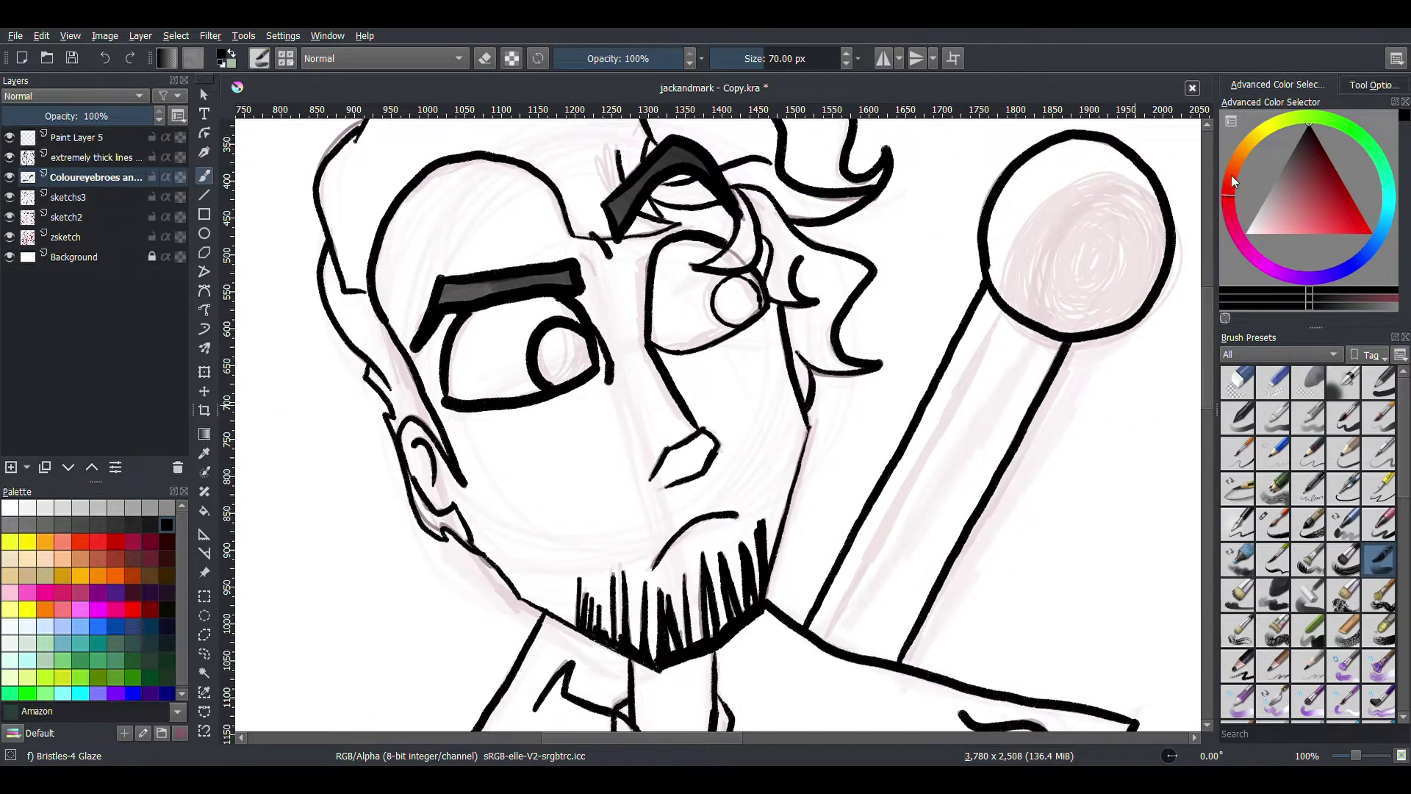
scroll(504, 346, "up", 4)
left_click_drag(529, 346, 661, 419)
mouse_move(1004, 232)
left_mouse_down()
mouse_move(713, 323)
mouse_move(683, 353)
mouse_move(647, 278)
mouse_move(741, 257)
left_mouse_up()
Step: Erase the black paint spilling past the outline of the left character's far pupil with the 50 px Eraser Circle
key("e")
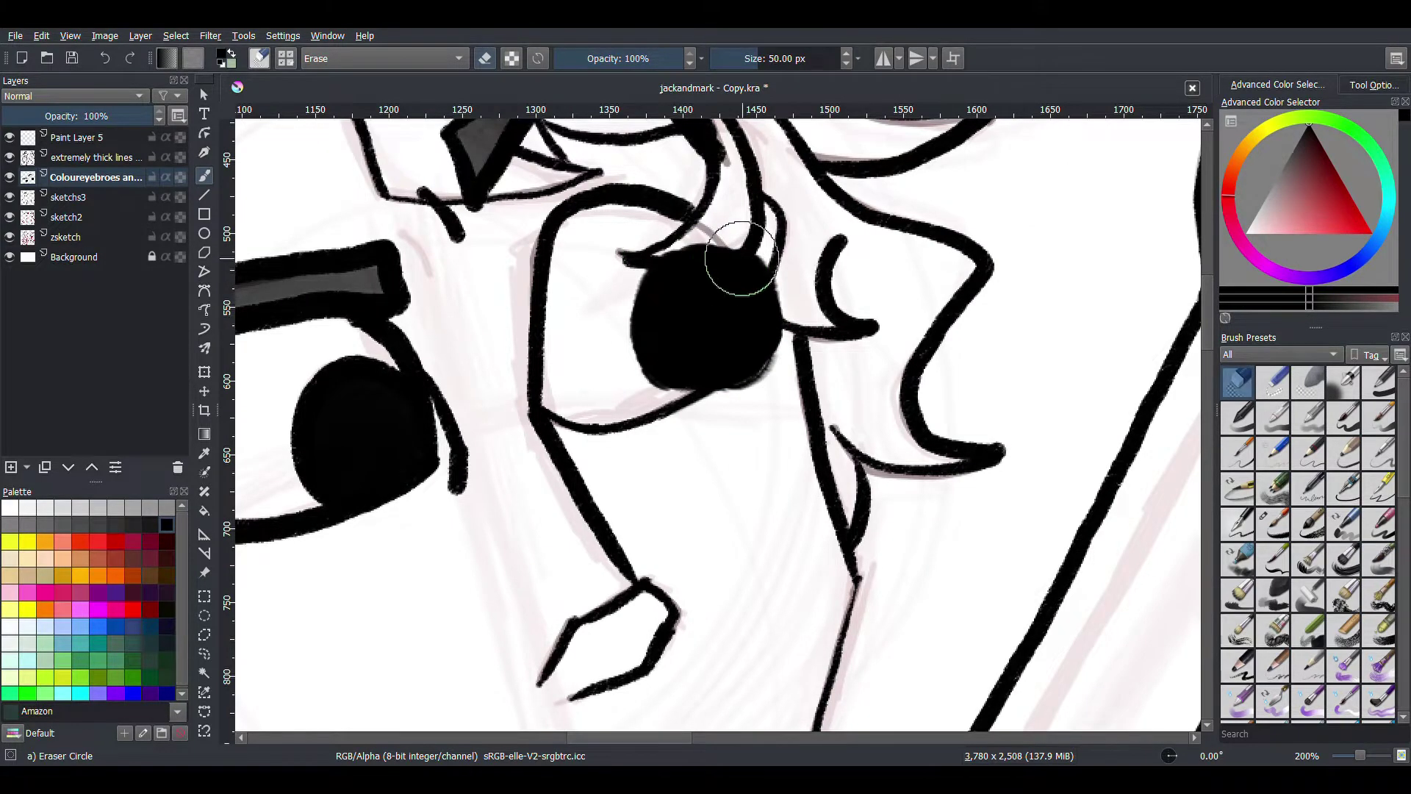
left_click(80, 116)
scroll(719, 321, "up", 2)
scroll(712, 312, "up", 1)
mouse_move(553, 371)
left_mouse_down()
mouse_move(581, 452)
mouse_move(801, 491)
mouse_move(821, 446)
mouse_move(739, 221)
left_mouse_up()
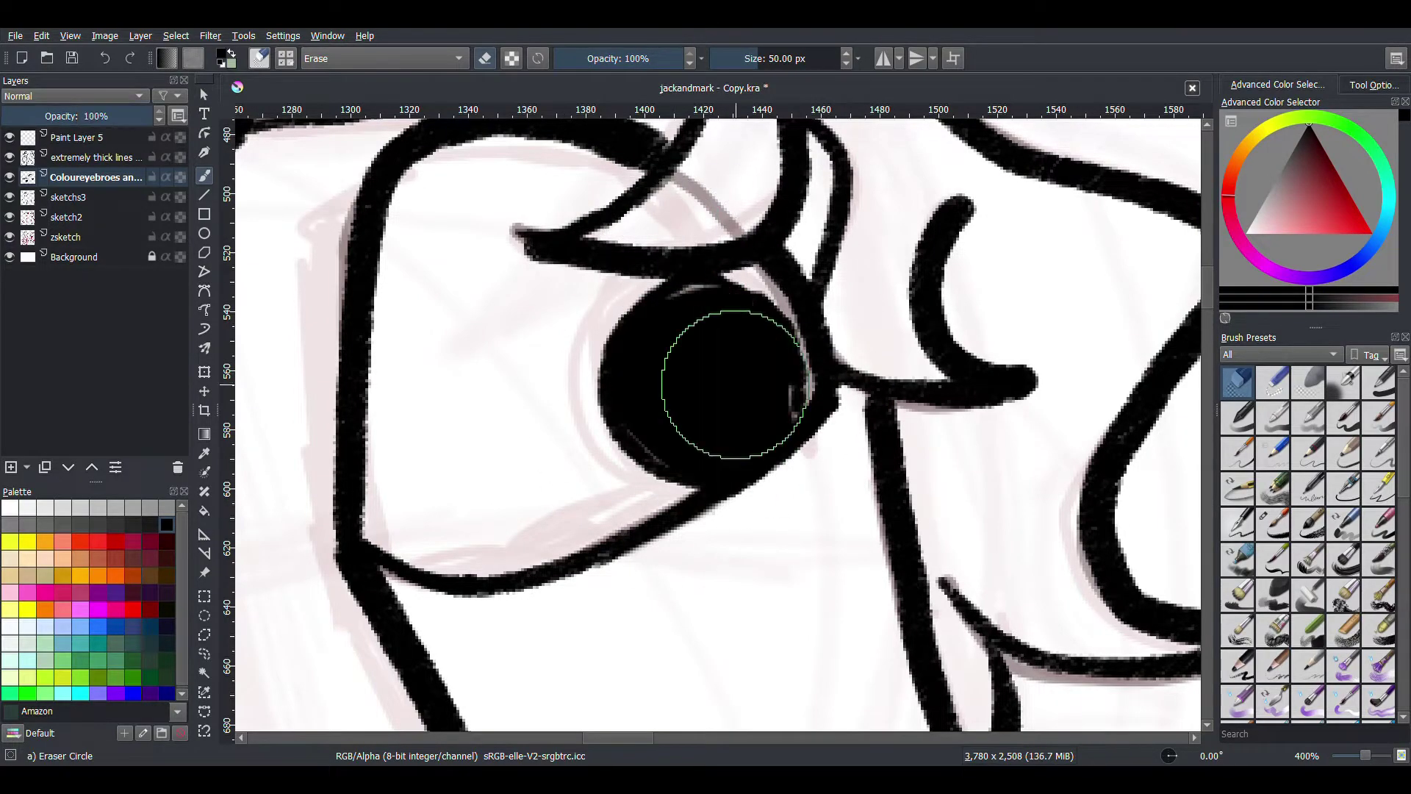
scroll(731, 372, "down", 3)
Step: Paint the right character's irises pale cyan and erase the colour outside their outlines
scroll(661, 294, "up", 3)
left_click_drag(632, 255, 682, 258)
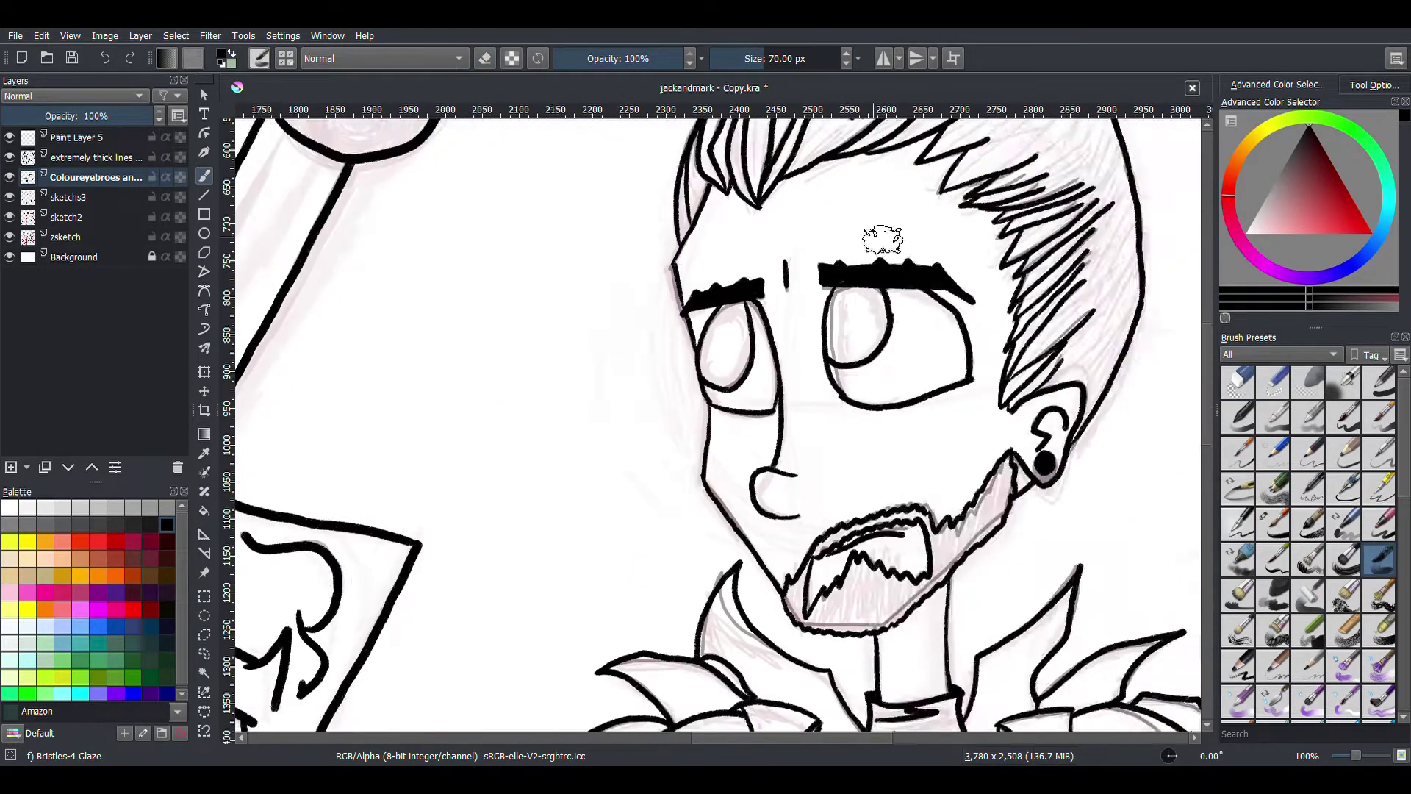
scroll(645, 394, "up", 2)
mouse_move(658, 389)
left_mouse_down()
mouse_move(720, 258)
mouse_move(683, 408)
mouse_move(710, 336)
mouse_move(684, 402)
mouse_move(698, 324)
left_mouse_up()
scroll(661, 368, "left", 5)
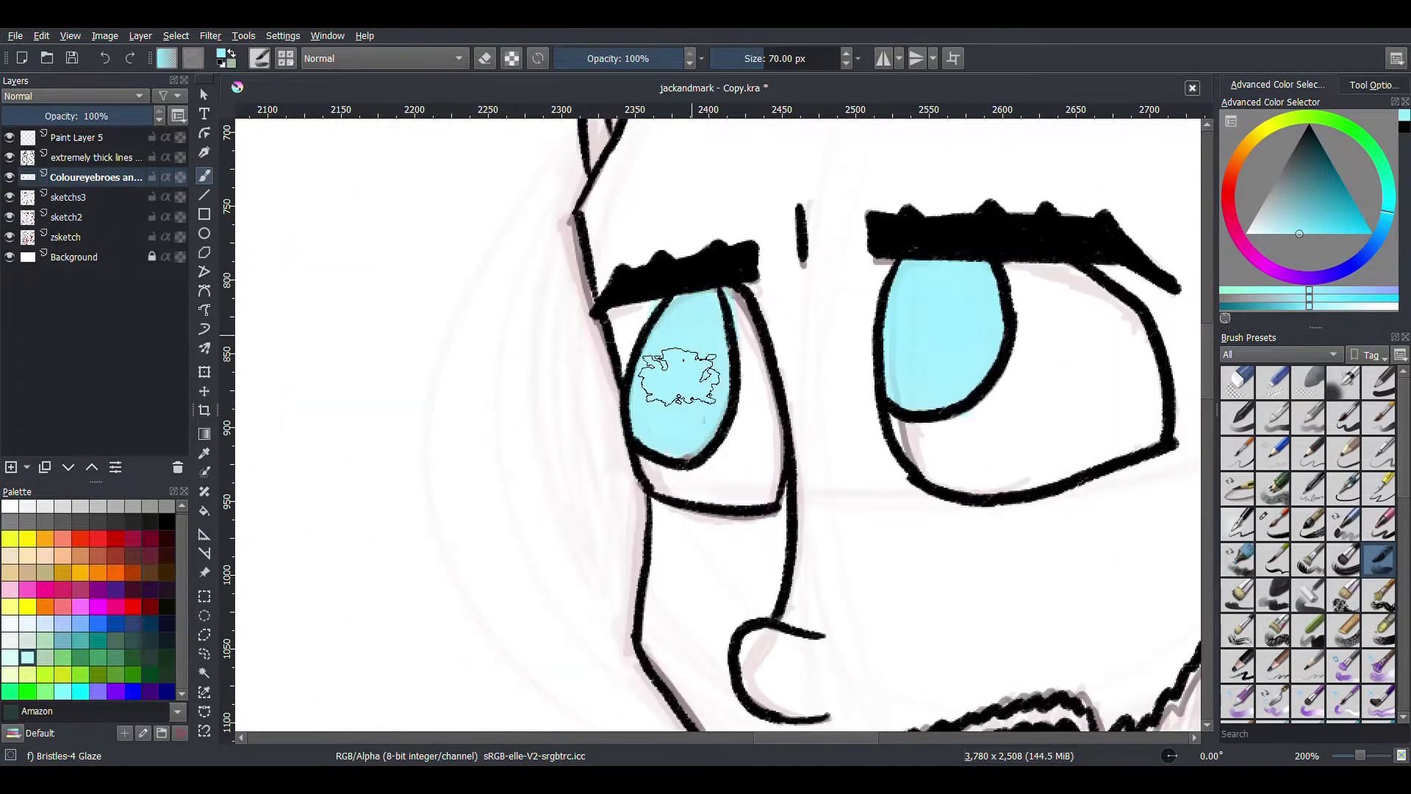
key("e")
Step: Brush a near-white blue over the right character's eyes with Bristles-4 Glaze to lighten them
left_click(1379, 558)
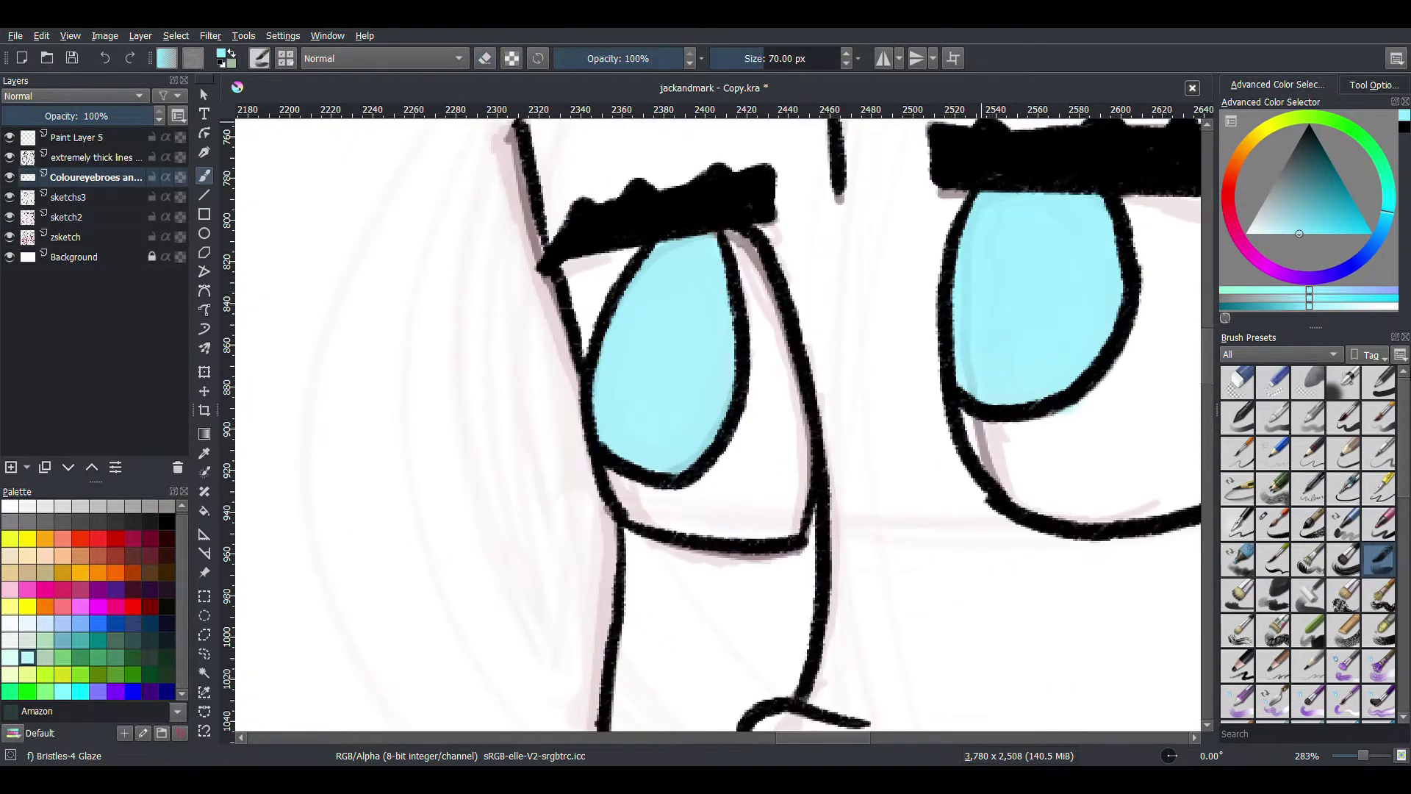
left_click(27, 623)
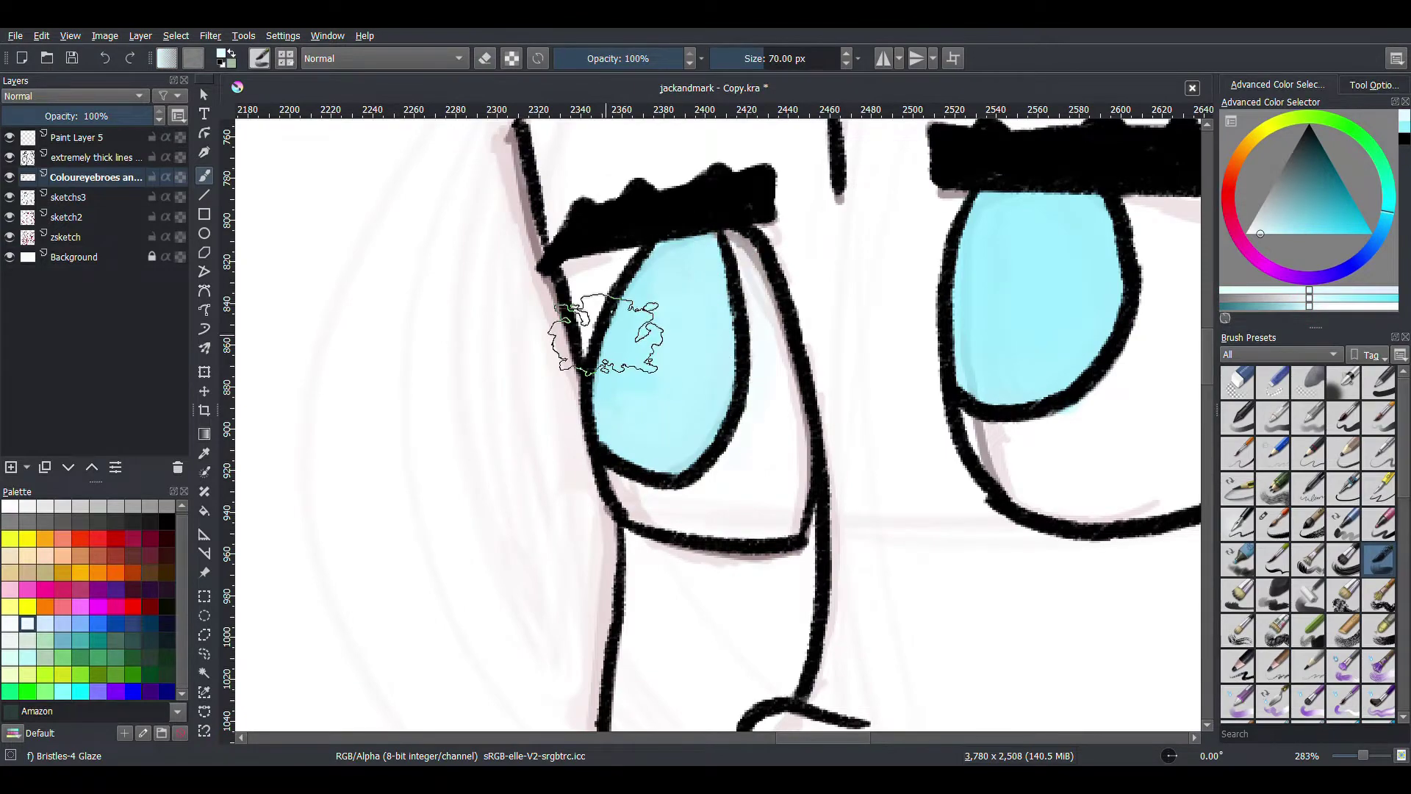
scroll(710, 293, "right", 3)
scroll(651, 305, "down", 4)
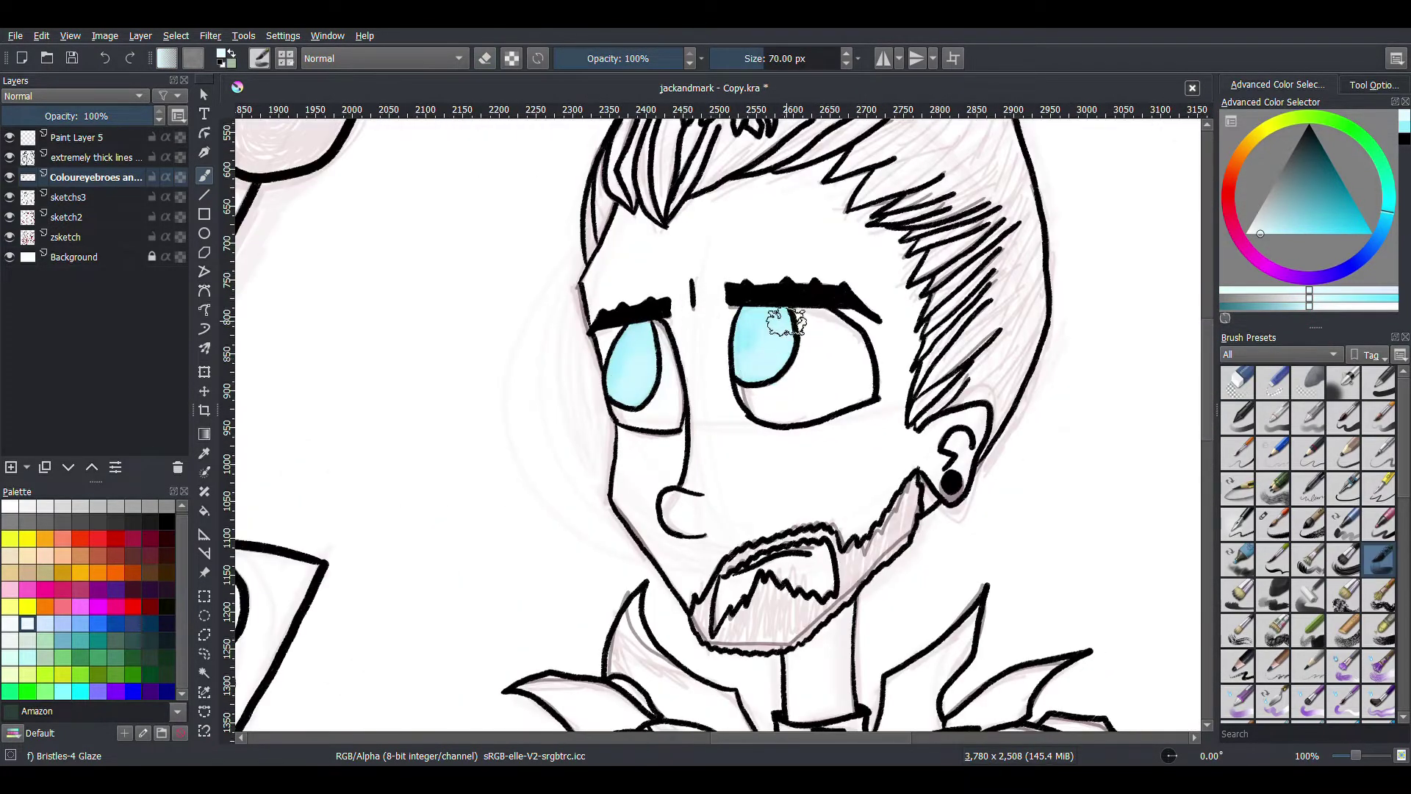
scroll(781, 316, "down", 2)
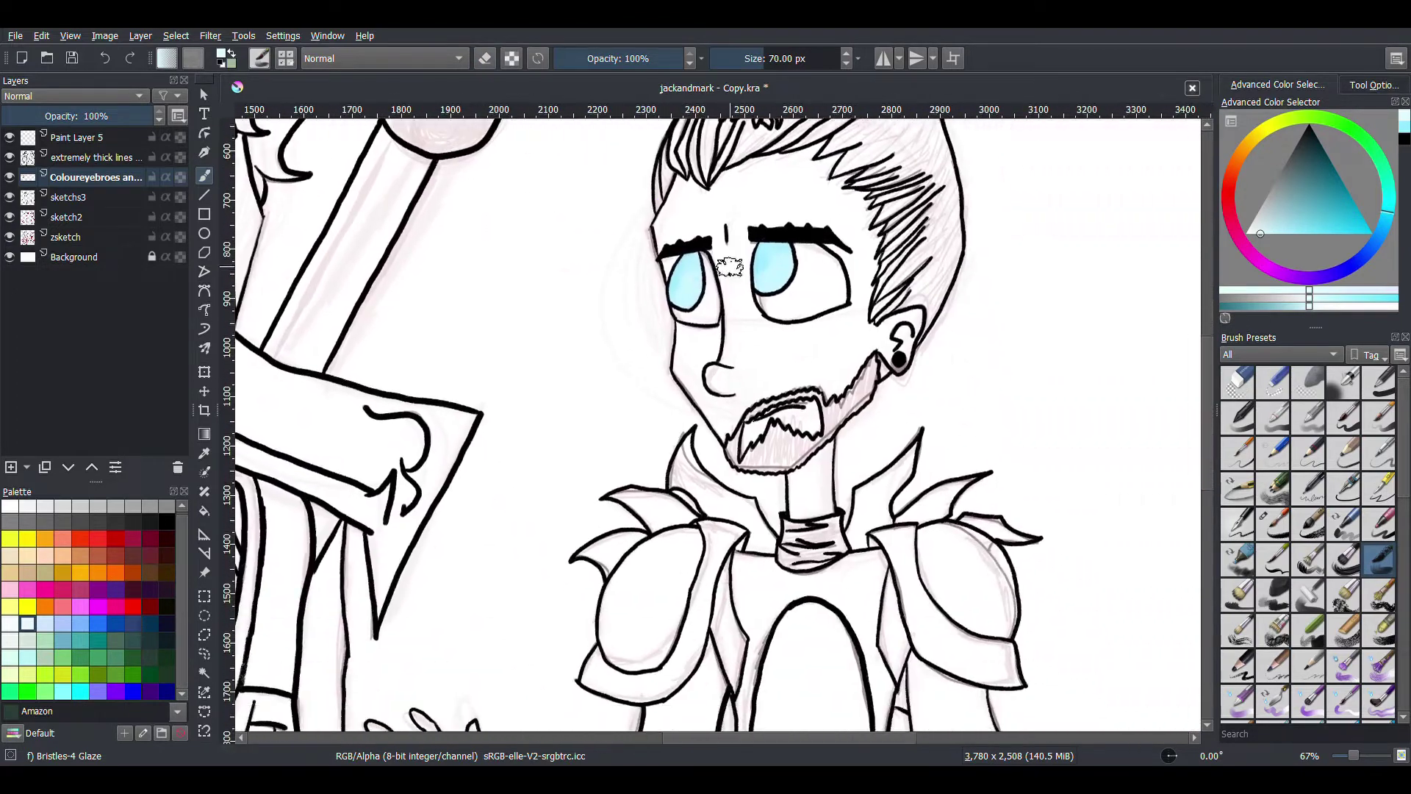
scroll(705, 246, "down", 2)
scroll(702, 261, "down", 3)
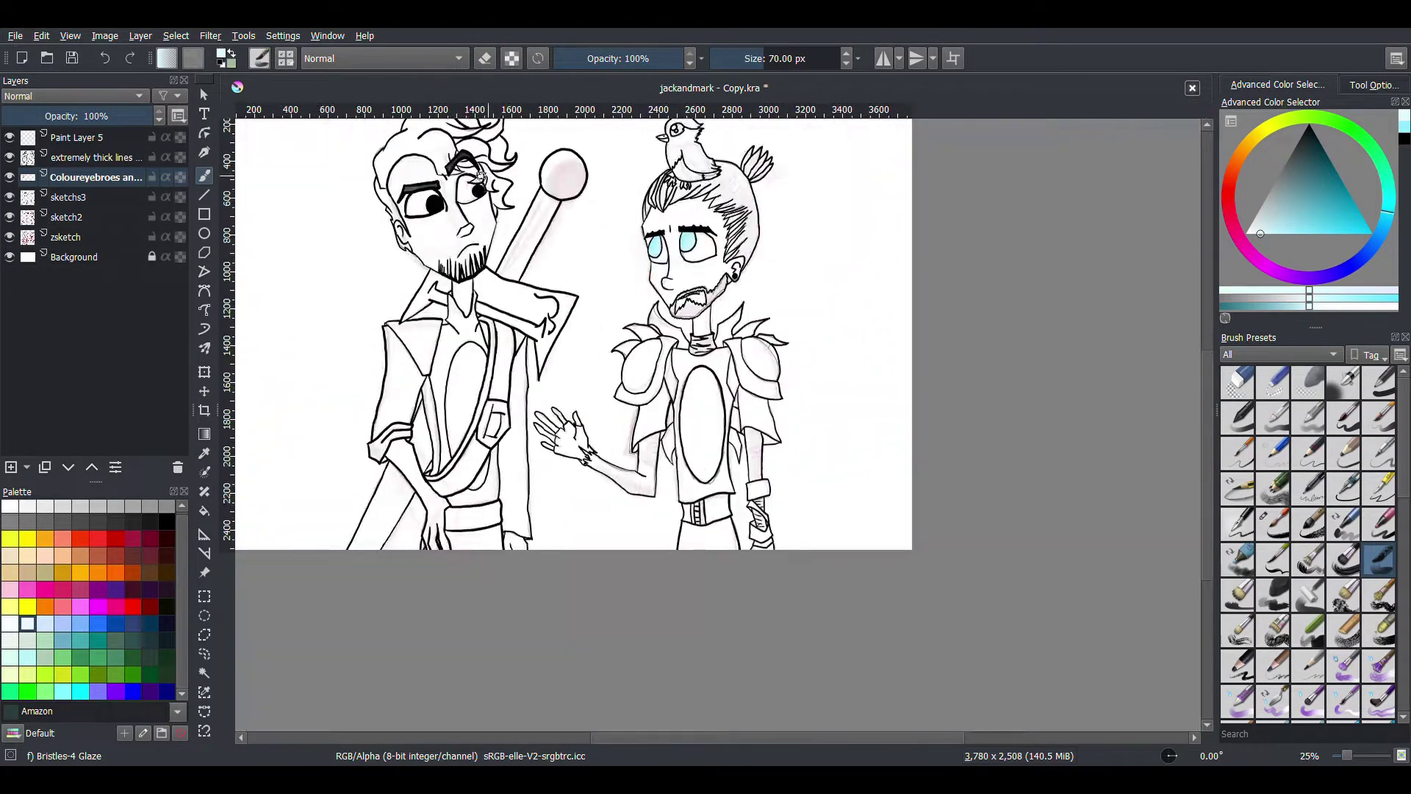
Step: Add a layer named "colour hair" above the eye colour layer and pick bright red as the paint colour
scroll(411, 221, "up", 2)
key("Insert")
double_click(95, 178)
type("colourhair")
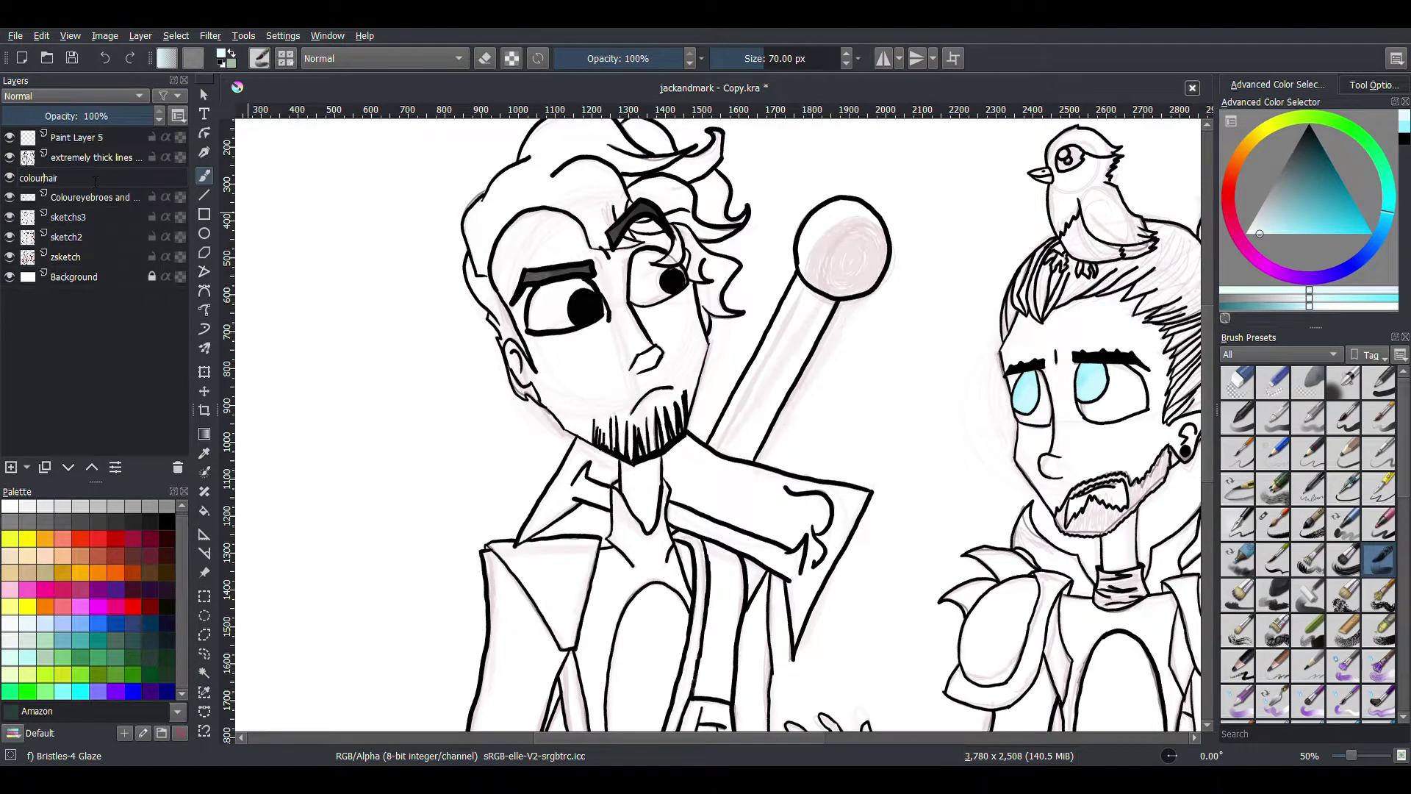
key("Return")
left_click(133, 608)
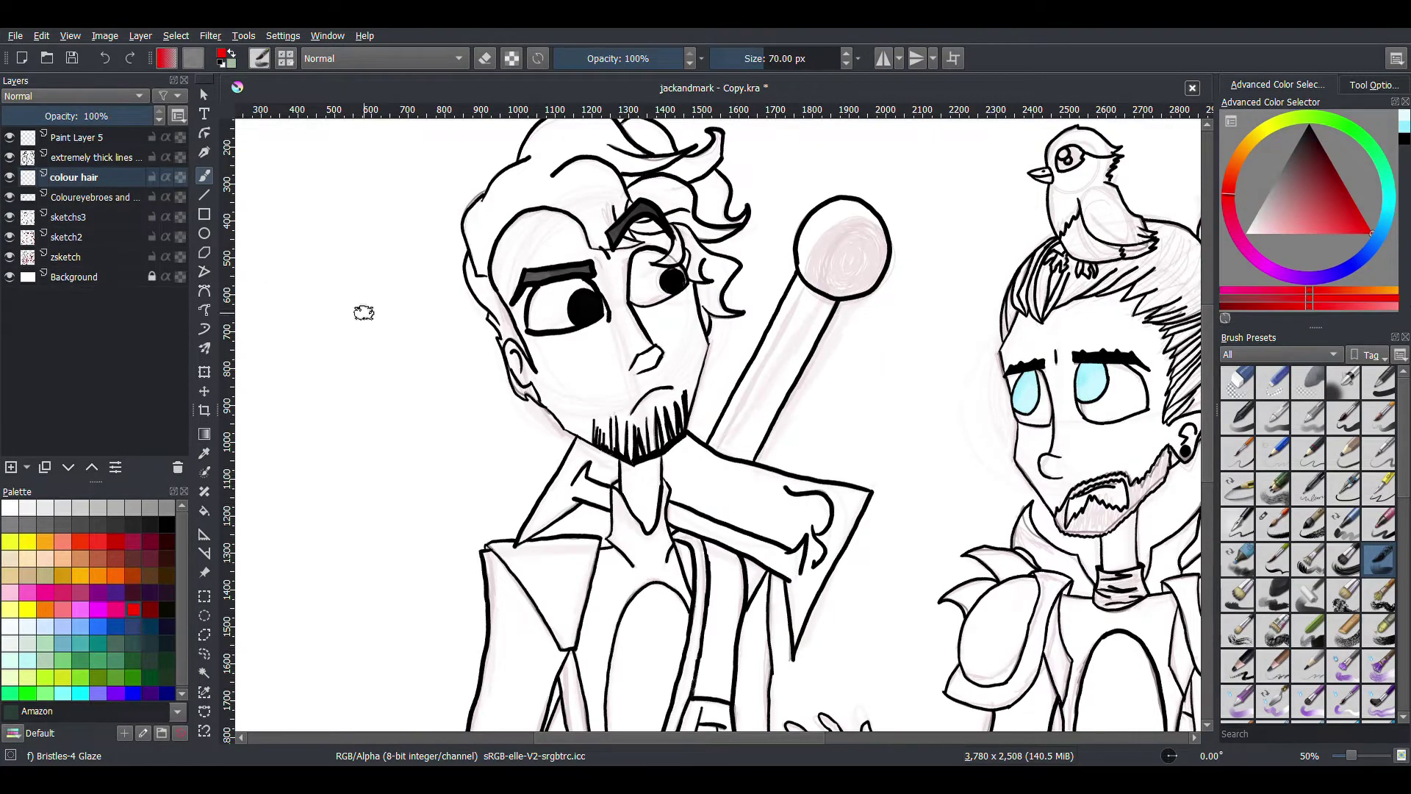
Step: Fade the rough sketch layers under the line art, setting the zsketch layer to 3% opacity
scroll(590, 379, "up", 2)
left_click_drag(597, 387, 642, 404)
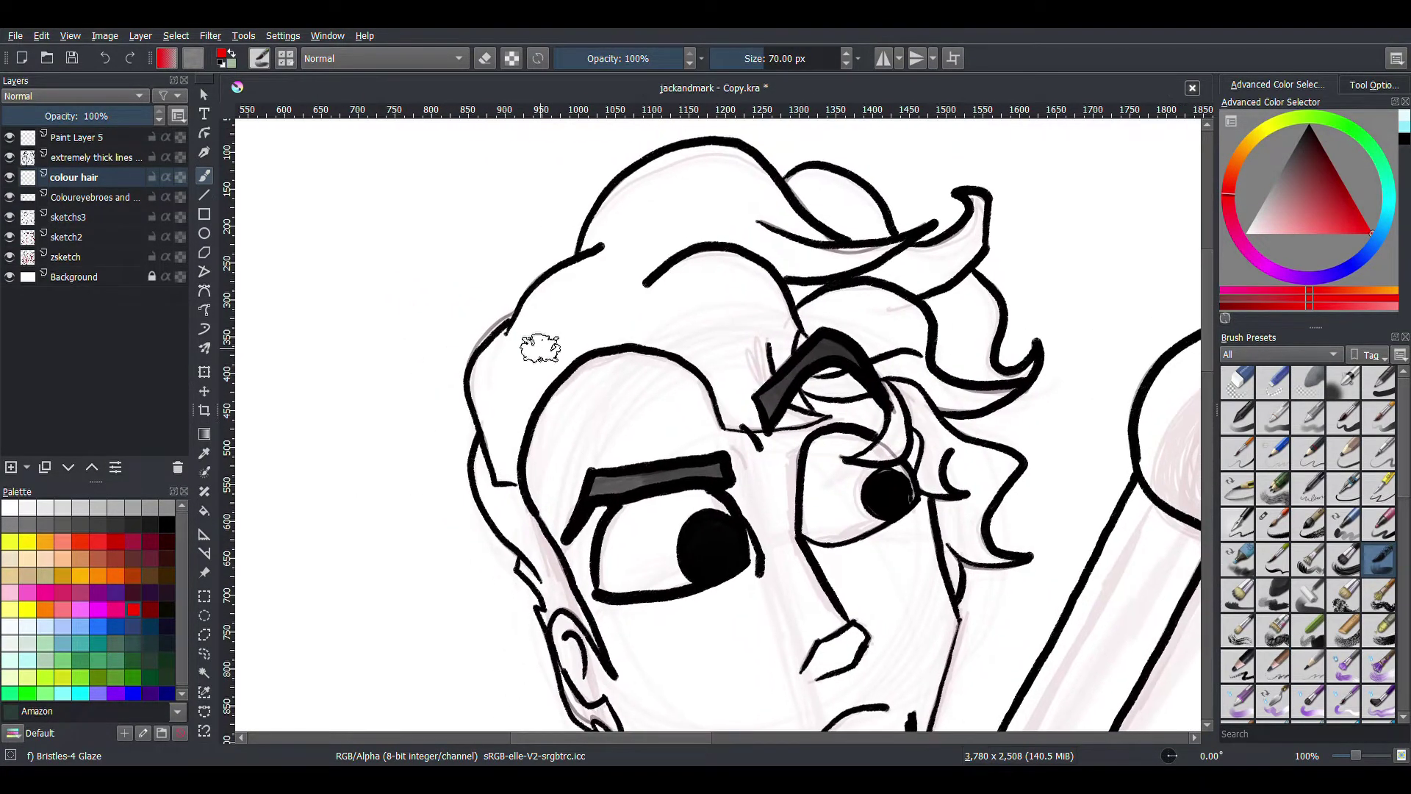
left_click(70, 217)
left_click(70, 177)
scroll(496, 375, "down", 4)
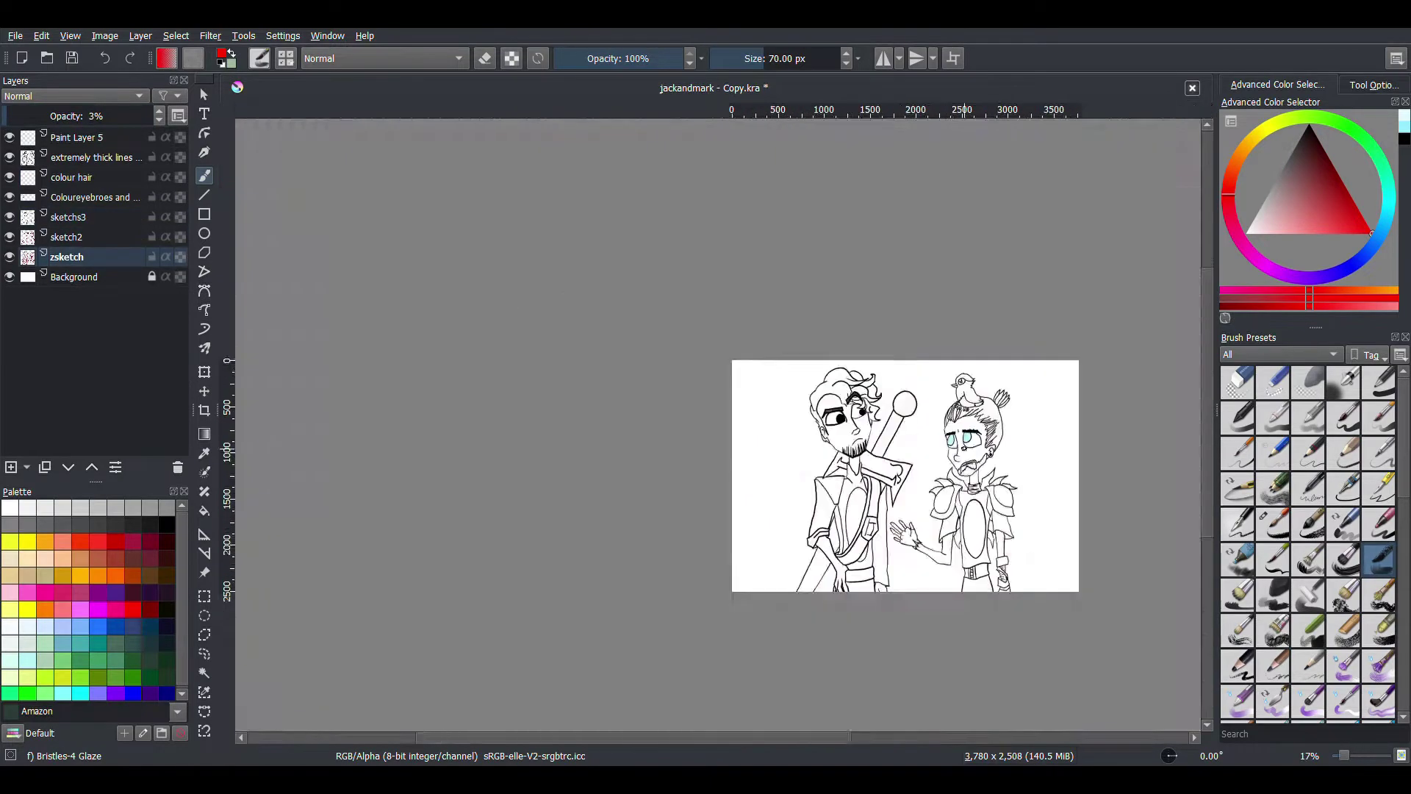
Step: Paint the left character's hair and curls red on the colour hair layer with the 70 px Bristles-4 Glaze brush
scroll(496, 375, "up", 6)
scroll(496, 374, "down", 1)
left_click_drag(489, 372, 502, 383)
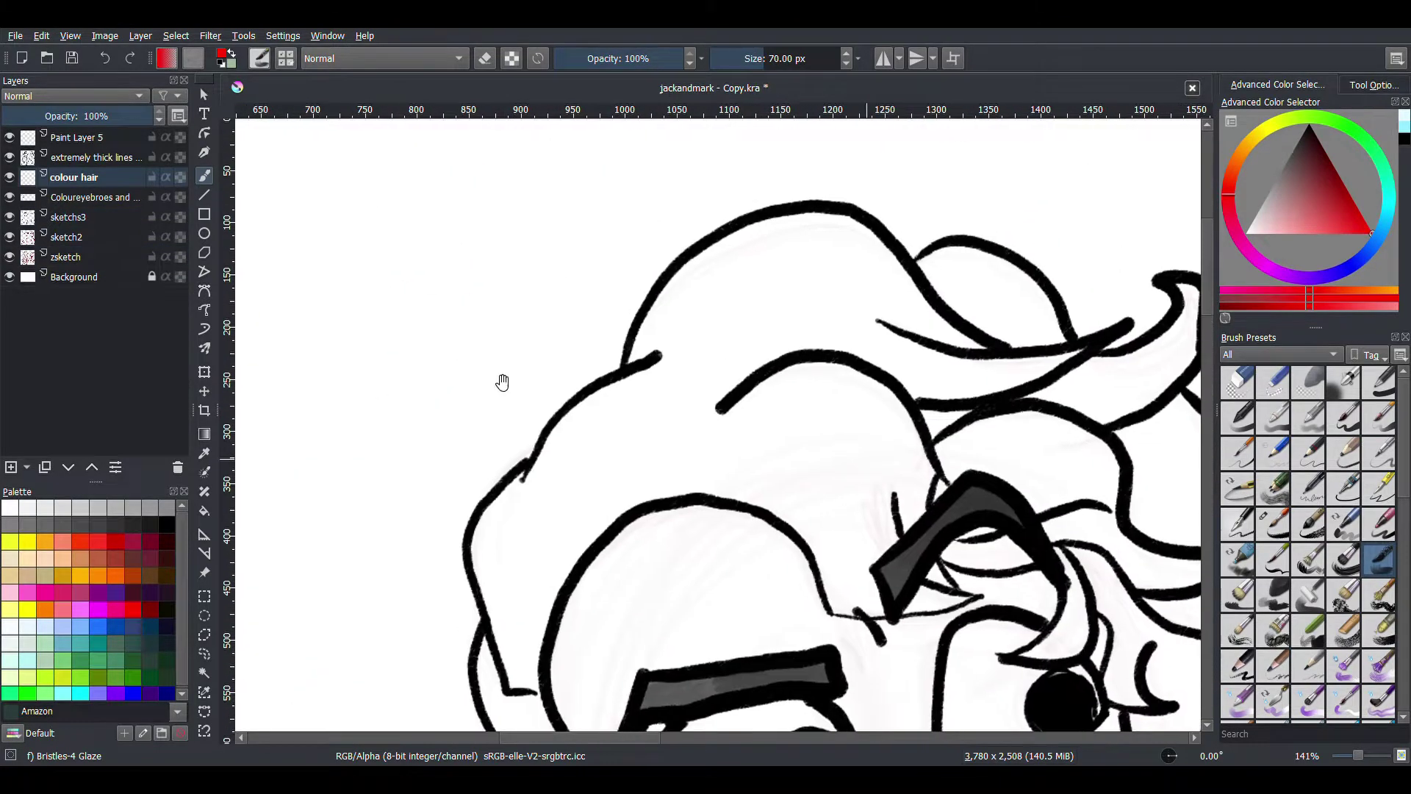
scroll(720, 441, "down", 1)
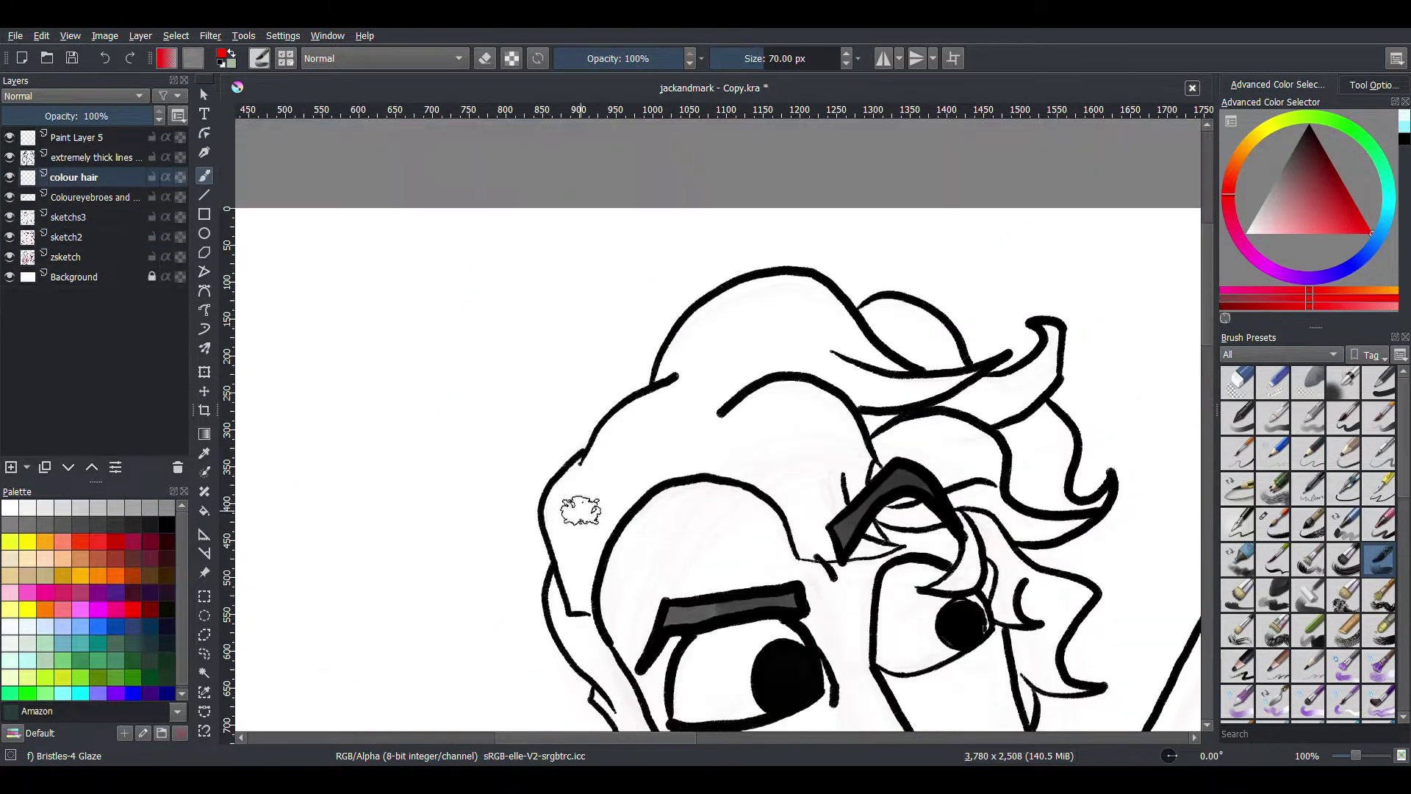
left_click_drag(576, 507, 587, 500)
mouse_move(586, 581)
left_mouse_down()
mouse_move(724, 459)
mouse_move(632, 405)
mouse_move(772, 297)
mouse_move(814, 300)
mouse_move(948, 386)
mouse_move(747, 419)
mouse_move(852, 456)
mouse_move(848, 543)
mouse_move(868, 478)
mouse_move(948, 437)
mouse_move(1015, 448)
mouse_move(1001, 413)
mouse_move(1081, 500)
mouse_move(948, 558)
mouse_move(1025, 632)
mouse_move(1062, 601)
mouse_move(926, 447)
left_mouse_up()
Step: Move the colour hair layer below the eyebrow and eye colours and erase the red spilling past the forehead hairline
key("e")
left_click(69, 467)
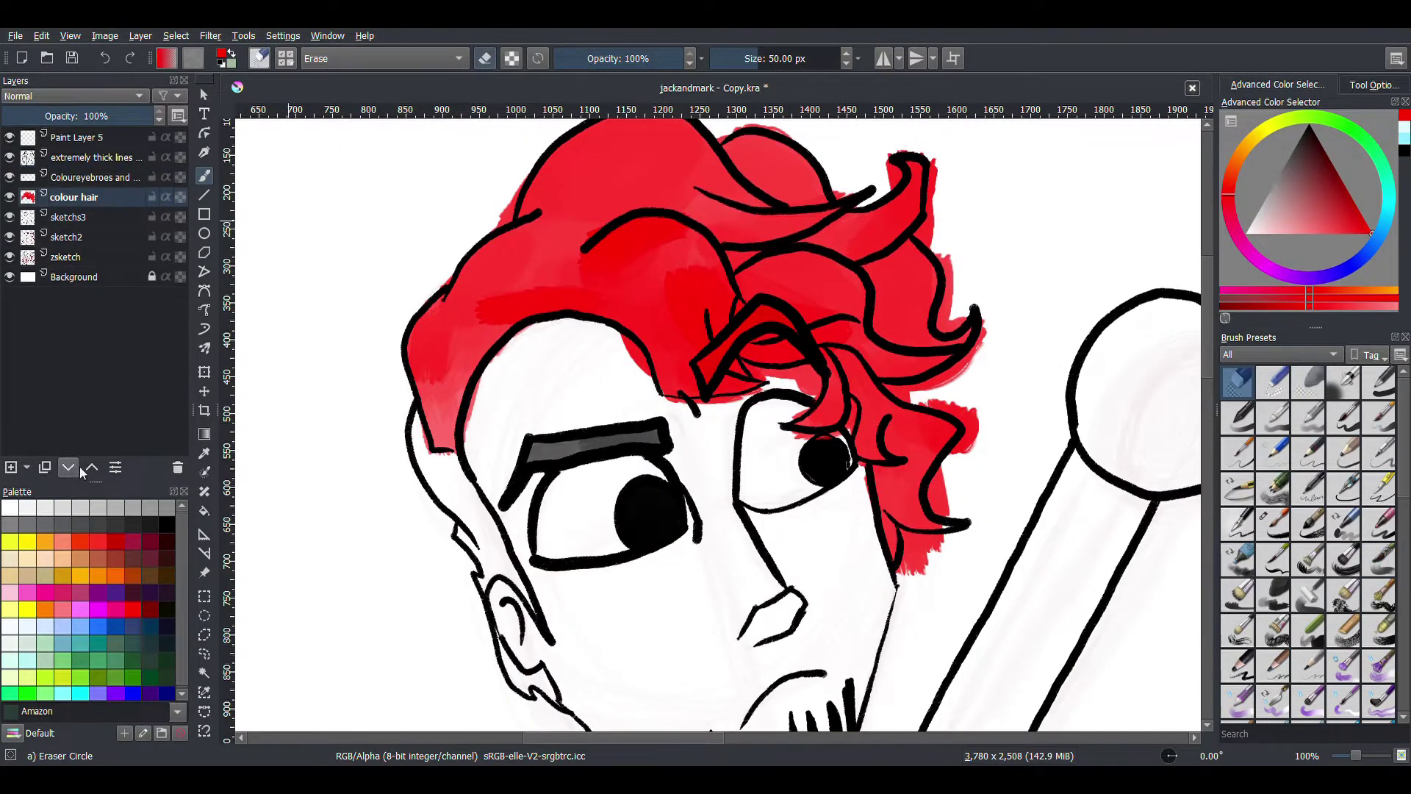
scroll(857, 378, "up", 3)
left_click_drag(824, 465, 1198, 381)
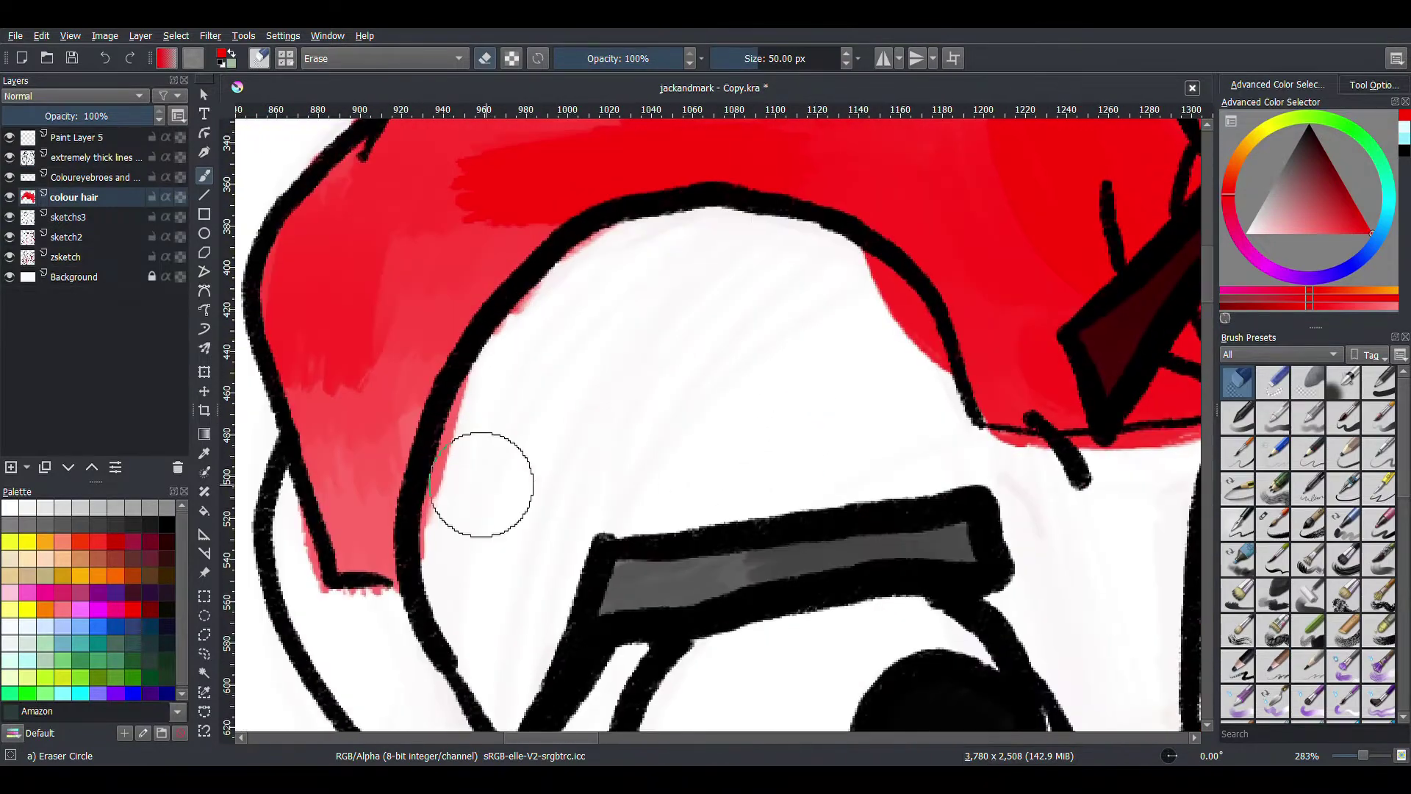
mouse_move(577, 275)
left_mouse_down()
mouse_move(909, 347)
mouse_move(577, 419)
mouse_move(674, 306)
mouse_move(640, 374)
mouse_move(696, 302)
mouse_move(155, 509)
left_mouse_up()
Step: Erase the red overspill outside the outer curls on the right side of the left character's hair
mouse_move(737, 356)
left_mouse_down()
mouse_move(845, 324)
mouse_move(799, 337)
mouse_move(835, 473)
mouse_move(639, 341)
mouse_move(724, 327)
mouse_move(574, 309)
mouse_move(590, 438)
left_mouse_up()
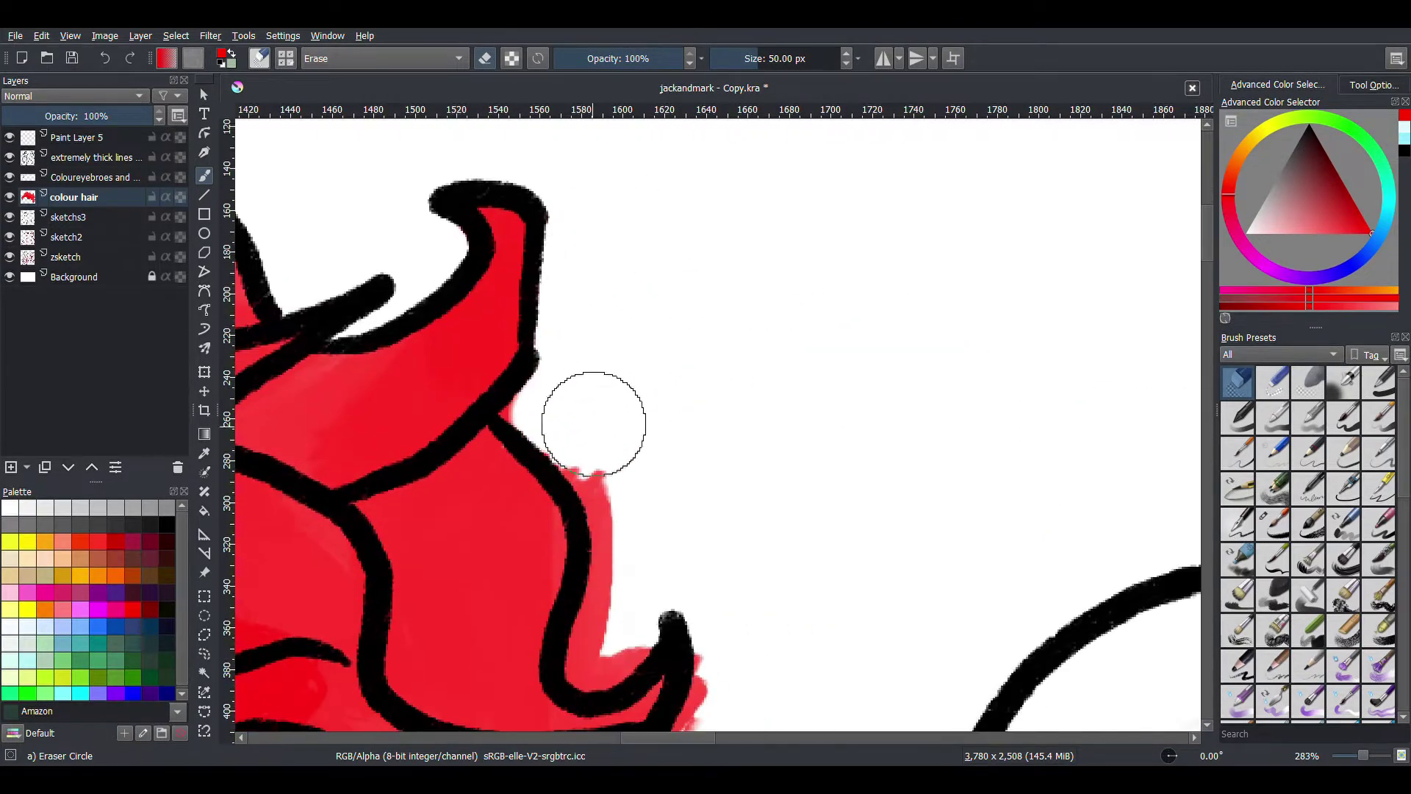
left_click_drag(611, 280, 658, 310)
left_click_drag(680, 362, 735, 540)
mouse_move(757, 400)
left_mouse_down()
mouse_move(719, 356)
mouse_move(787, 514)
mouse_move(853, 323)
mouse_move(816, 328)
mouse_move(754, 371)
mouse_move(889, 473)
mouse_move(768, 293)
mouse_move(684, 387)
mouse_move(709, 540)
left_mouse_up()
key("/")
key("/")
mouse_move(671, 473)
left_mouse_down()
mouse_move(646, 588)
mouse_move(615, 627)
left_mouse_up()
key("ctrl+z")
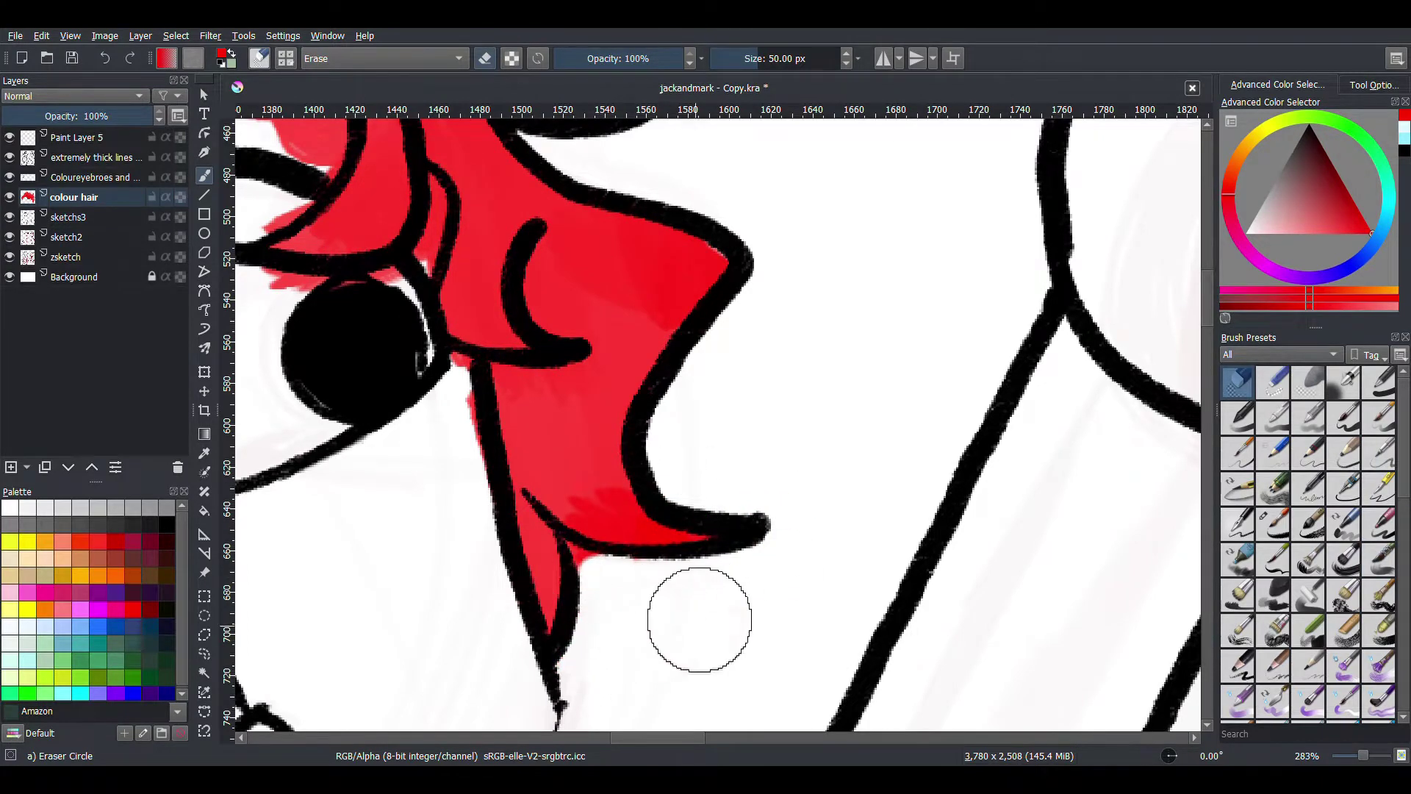
Step: Try erasing the red left around the lowest curl beside the cheek and undo the stray stroke
scroll(699, 619, "down", 2)
scroll(731, 497, "up", 2)
mouse_move(583, 561)
left_mouse_down()
mouse_move(662, 477)
mouse_move(705, 536)
mouse_move(735, 441)
mouse_move(554, 264)
left_mouse_up()
key("ctrl+z")
scroll(662, 477, "down", 2)
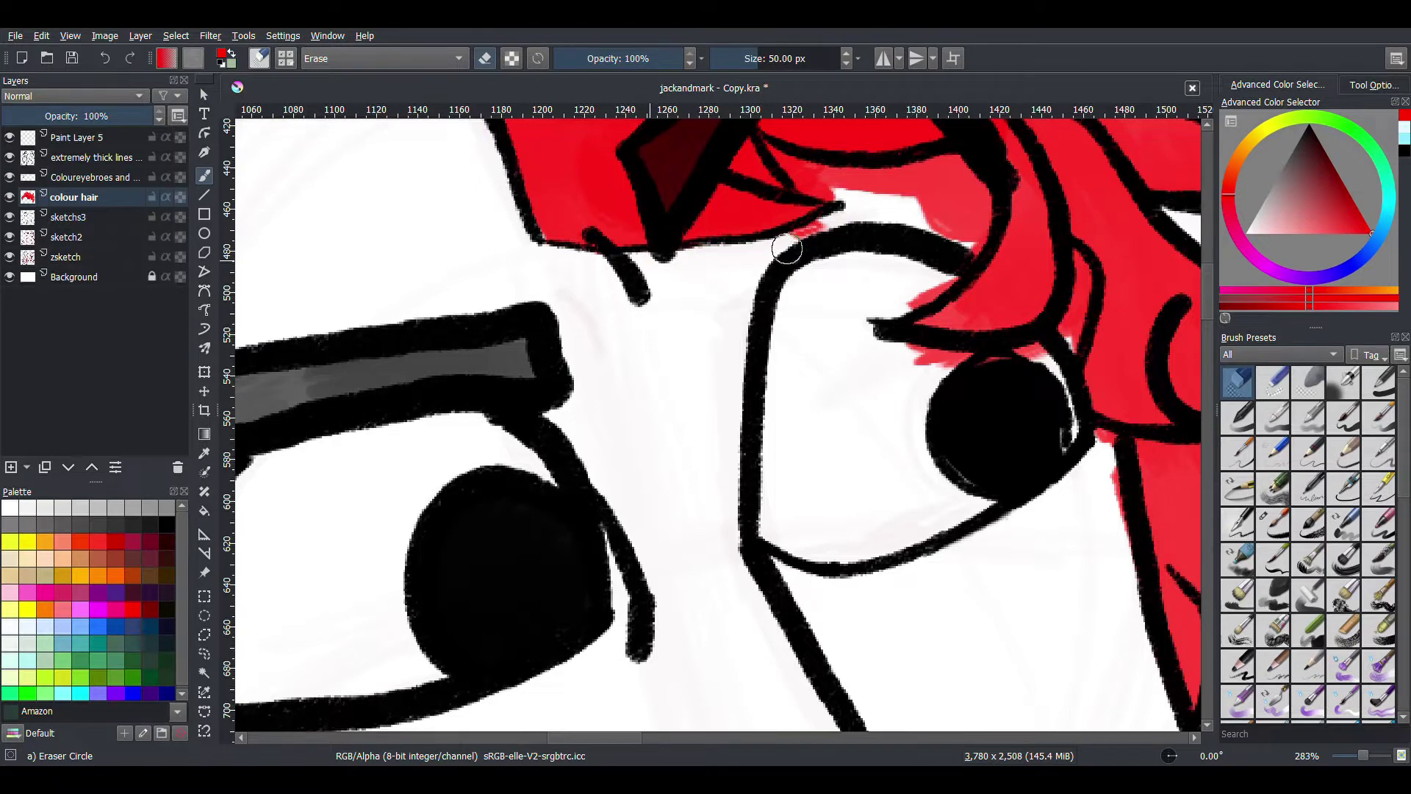
Step: Erase the red overspill below the left character's fringe and around the curls beside the right-hand eye and cheek
left_click_drag(828, 230, 702, 484)
mouse_move(540, 434)
left_mouse_down()
mouse_move(552, 403)
mouse_move(708, 272)
left_mouse_up()
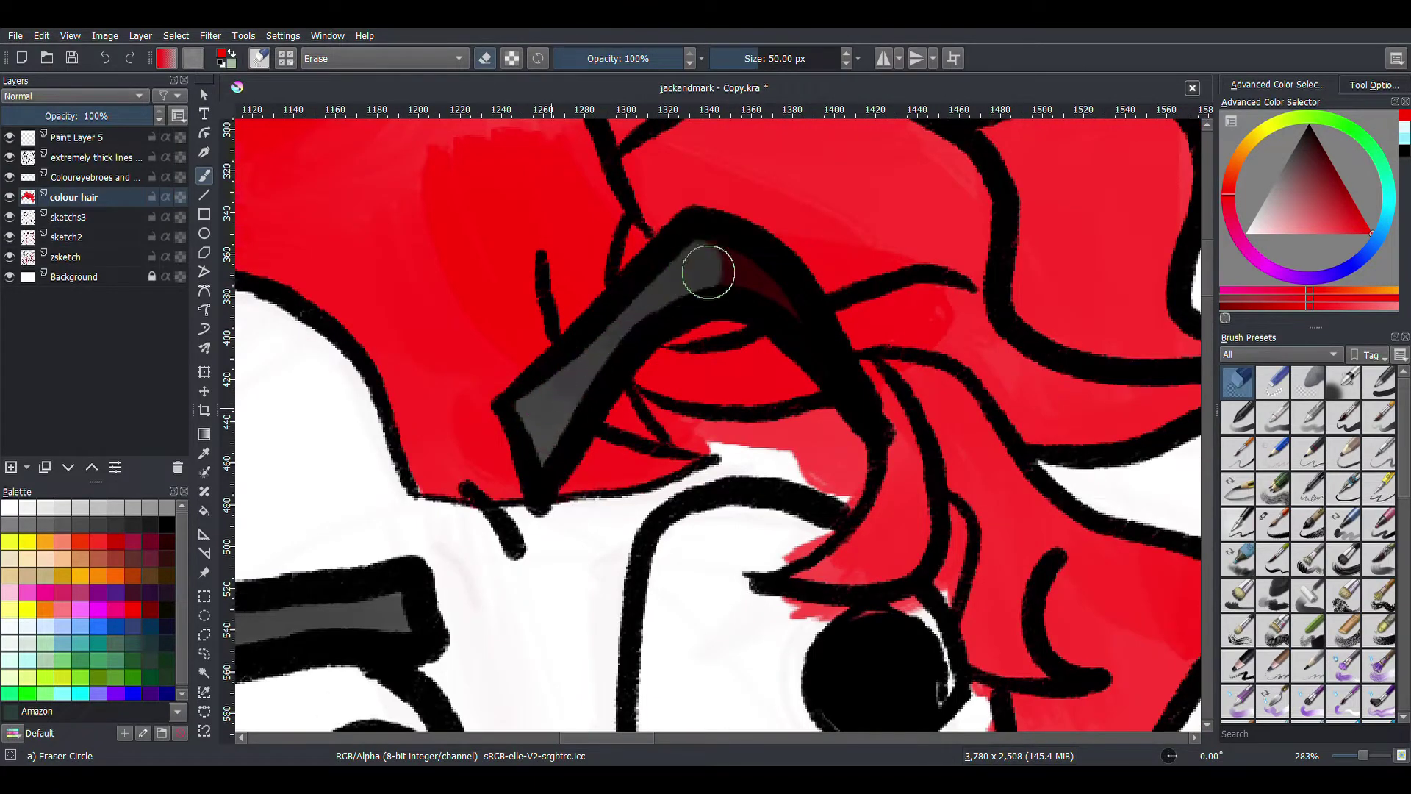
left_click_drag(858, 397, 691, 271)
left_click_drag(680, 367, 663, 324)
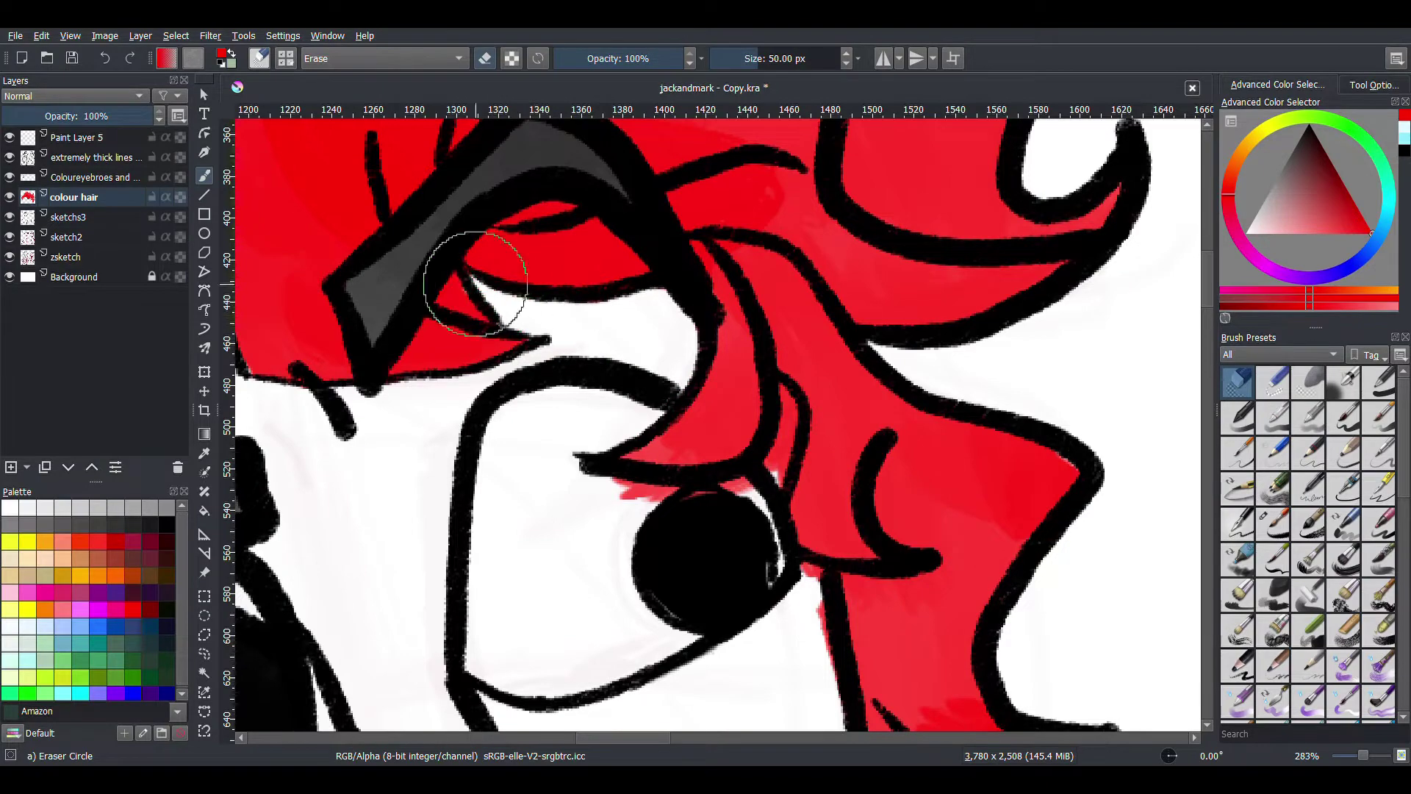
left_click_drag(832, 473, 812, 348)
scroll(764, 323, "down", 3)
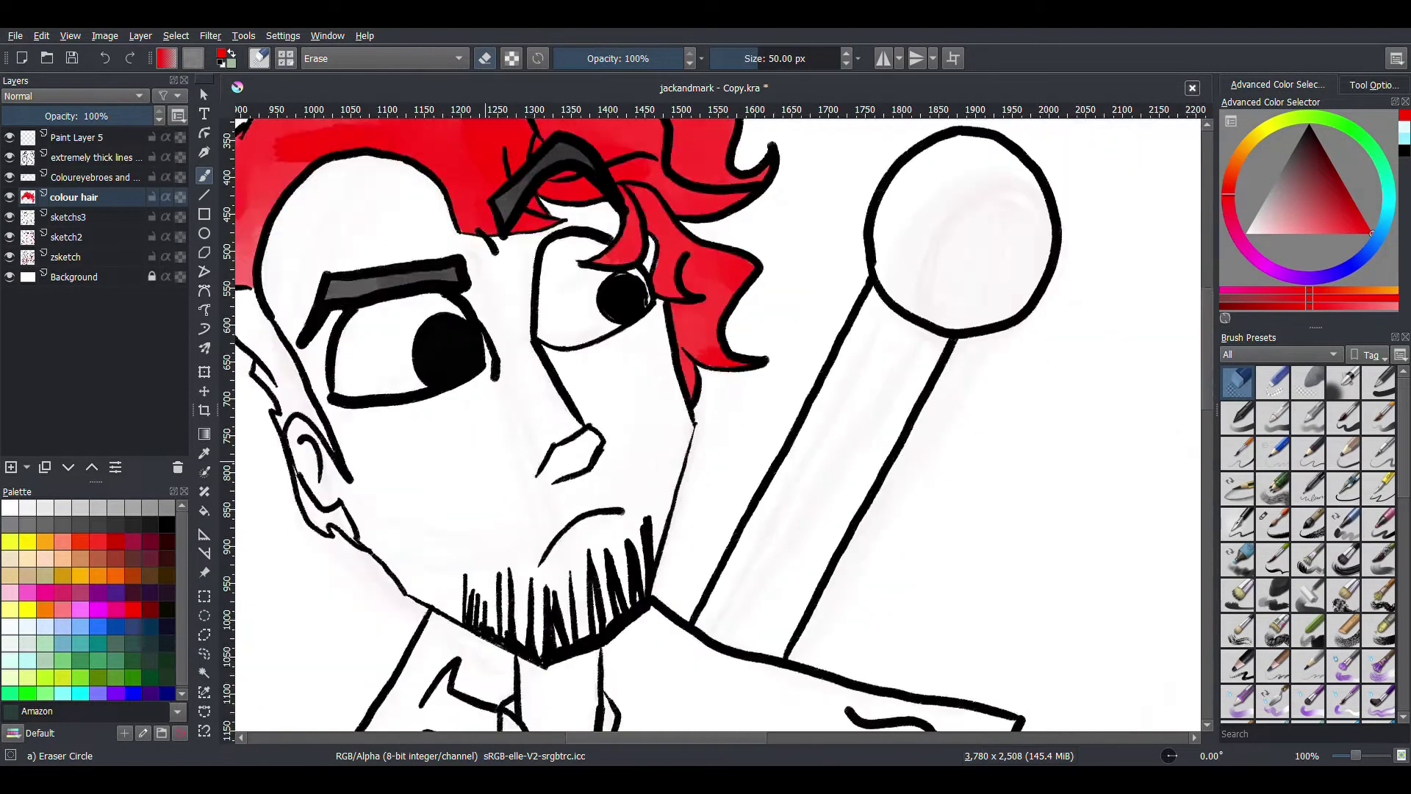
scroll(510, 456, "down", 2)
Step: Paint the left character's short side hair and sideburn area by the ear black on the colour hair layer
key("/")
scroll(529, 487, "up", 4)
left_click(1404, 155)
scroll(551, 409, "up", 2)
mouse_move(551, 409)
left_mouse_down()
mouse_move(557, 368)
mouse_move(520, 384)
left_mouse_up()
left_click_drag(456, 250, 684, 588)
scroll(683, 588, "down", 3)
mouse_move(630, 542)
left_mouse_down()
mouse_move(640, 569)
mouse_move(721, 555)
left_mouse_up()
Step: Erase the black paint covering the left character's ear and spilling outside the head and onto the cheek
key("/")
mouse_move(728, 674)
left_mouse_down()
mouse_move(693, 662)
mouse_move(561, 514)
mouse_move(606, 591)
left_mouse_up()
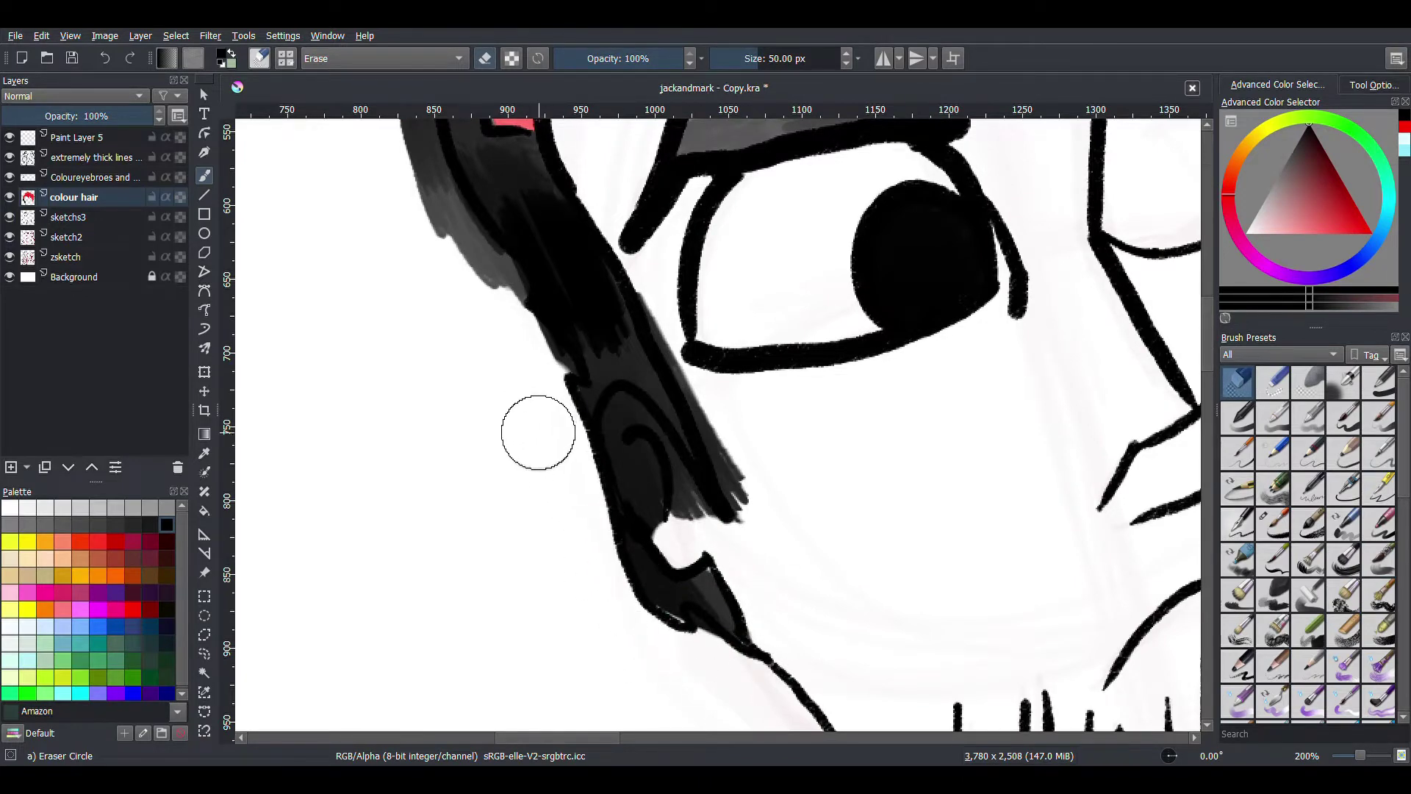
scroll(538, 428, "up", 3)
left_click_drag(605, 211, 756, 529)
scroll(757, 530, "down", 3)
left_click_drag(661, 382, 735, 499)
scroll(693, 419, "down", 2)
Step: Undo the last stroke and fill the gaps in the black side hair around the ear with the 5 px Ink-3 Gpen brush
key("/")
key("ctrl+z")
scroll(630, 441, "up", 1)
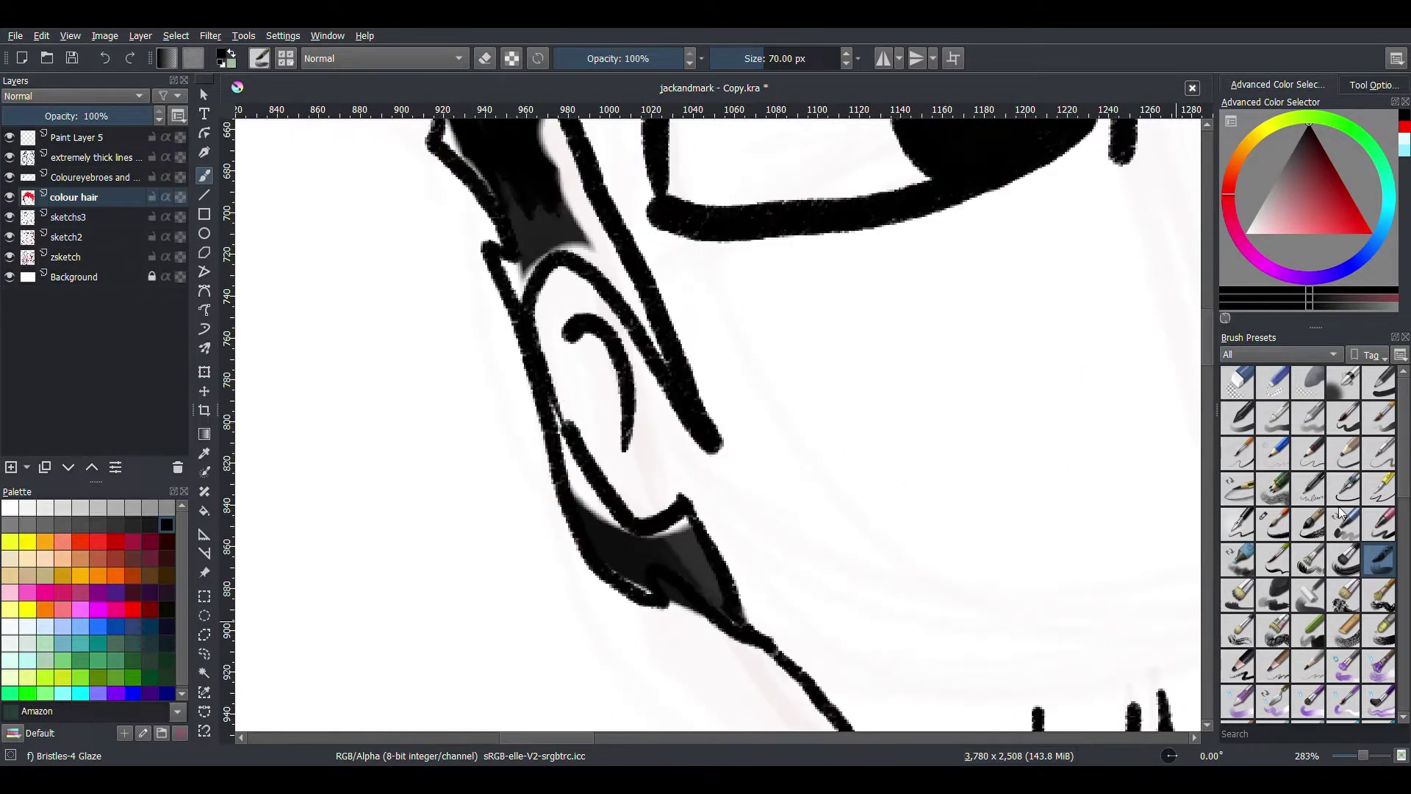
left_click(1379, 489)
scroll(624, 529, "up", 1)
left_click_drag(549, 436, 627, 524)
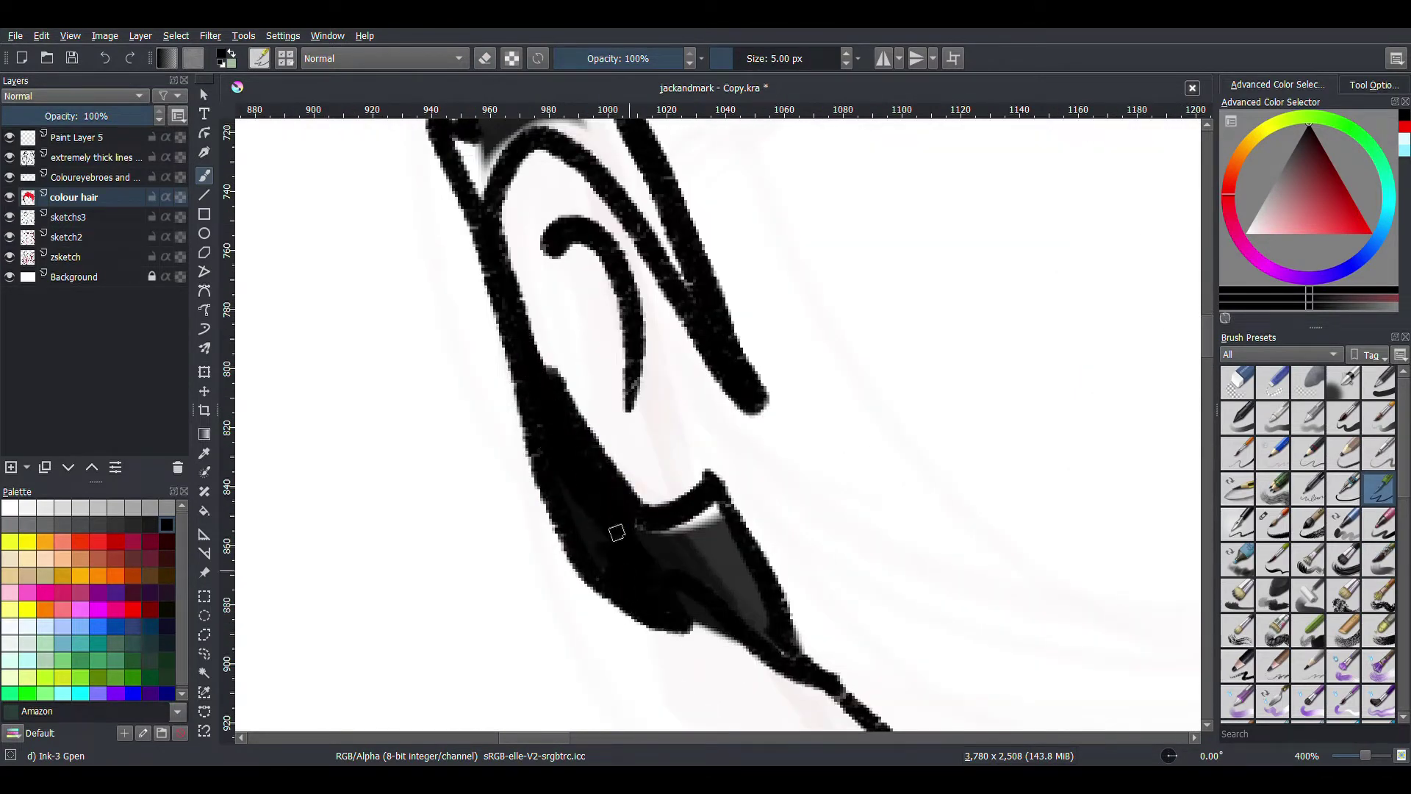
scroll(725, 502, "up", 3)
left_click_drag(570, 448, 550, 390)
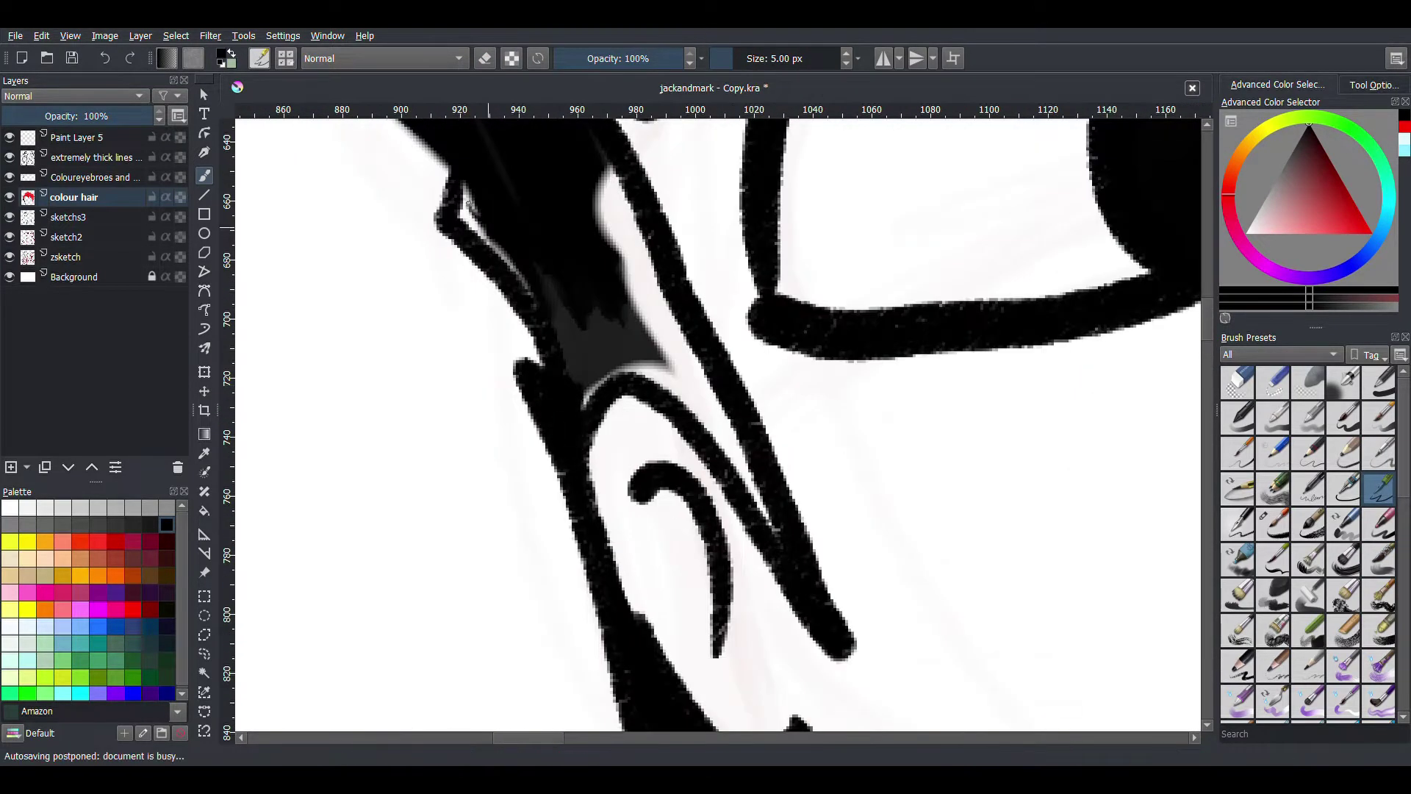
mouse_move(565, 211)
left_mouse_down()
mouse_move(644, 355)
mouse_move(772, 520)
left_mouse_up()
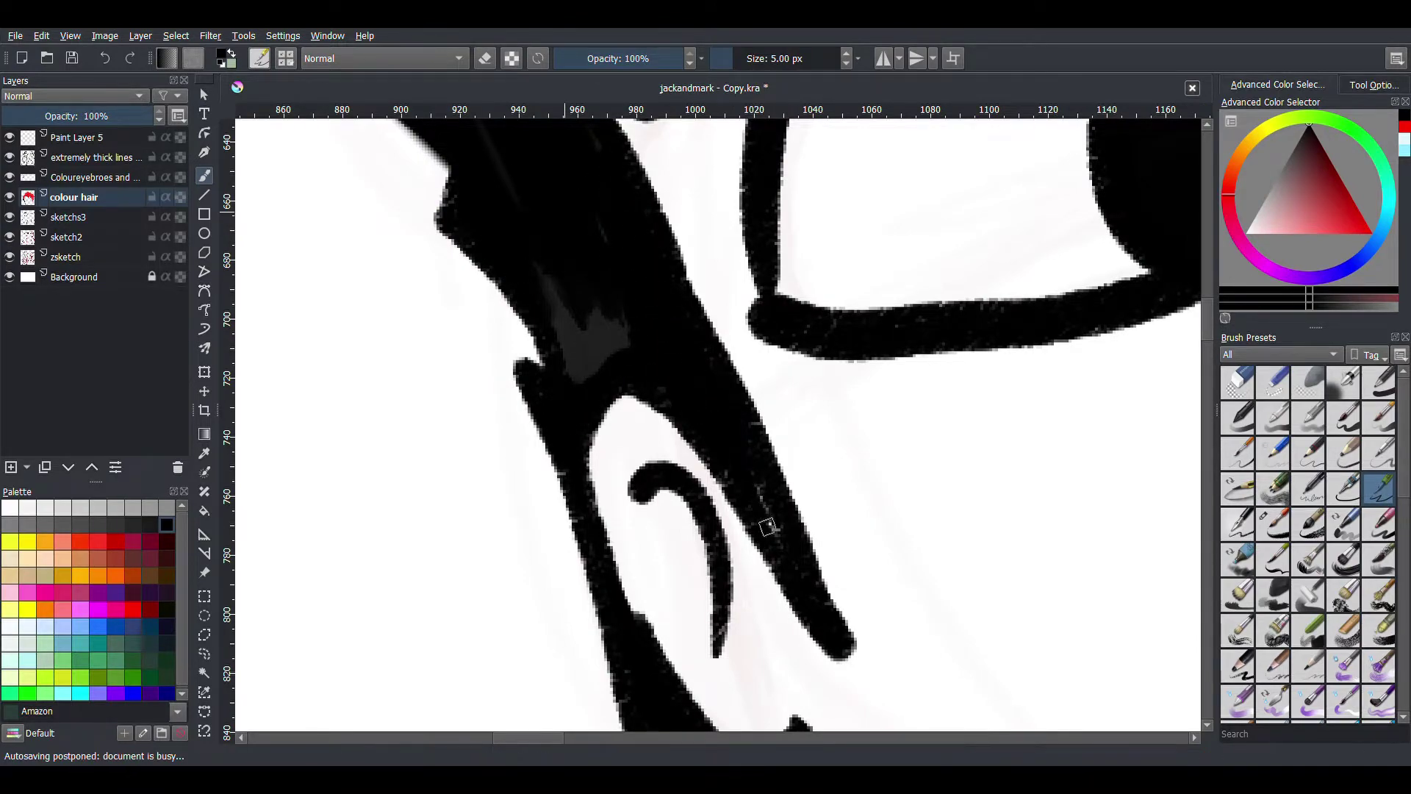
Step: Paint the right character's hair and ponytail dark brown with the 70 px Bristles-4 Glaze brush
scroll(772, 520, "down", 4)
key("e")
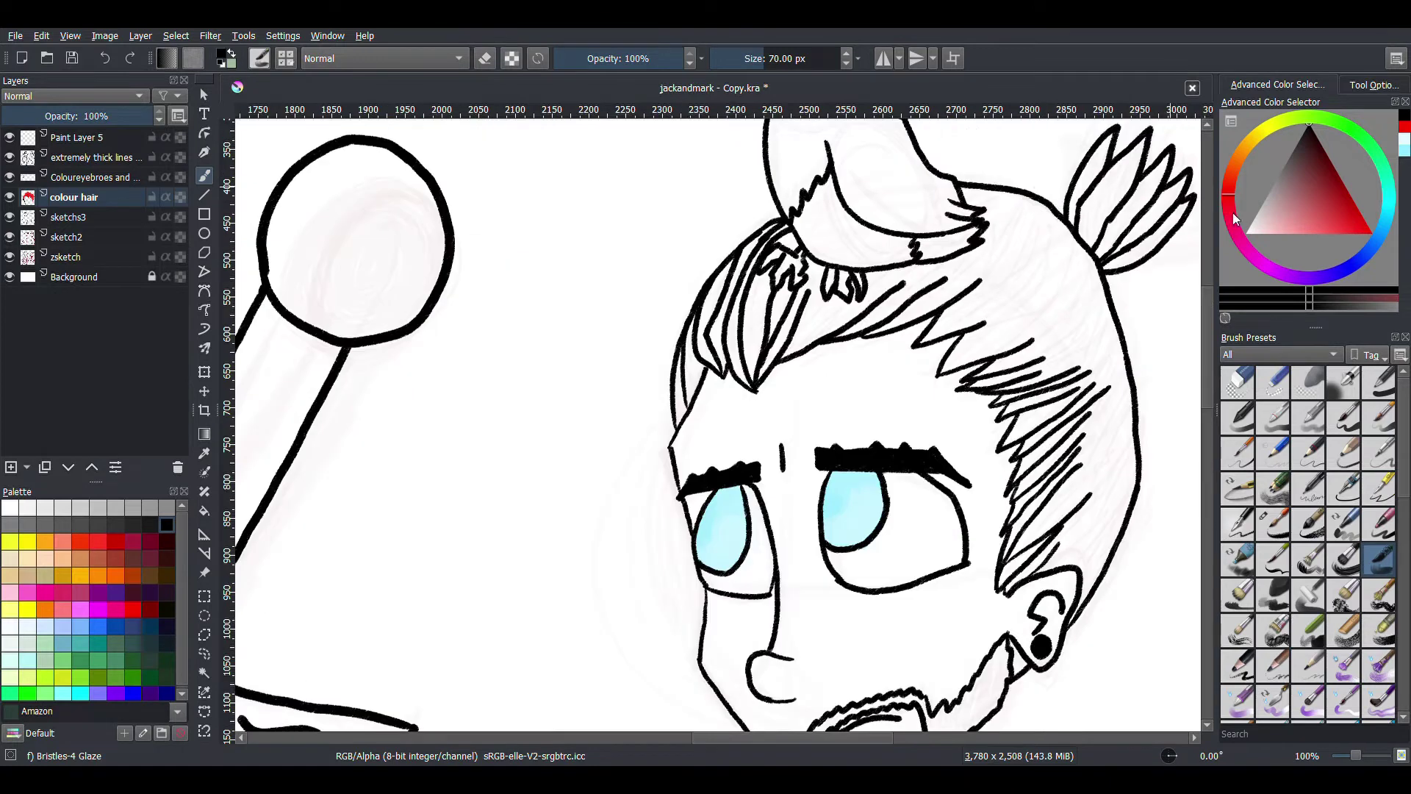
left_click(167, 576)
scroll(1073, 308, "up", 1)
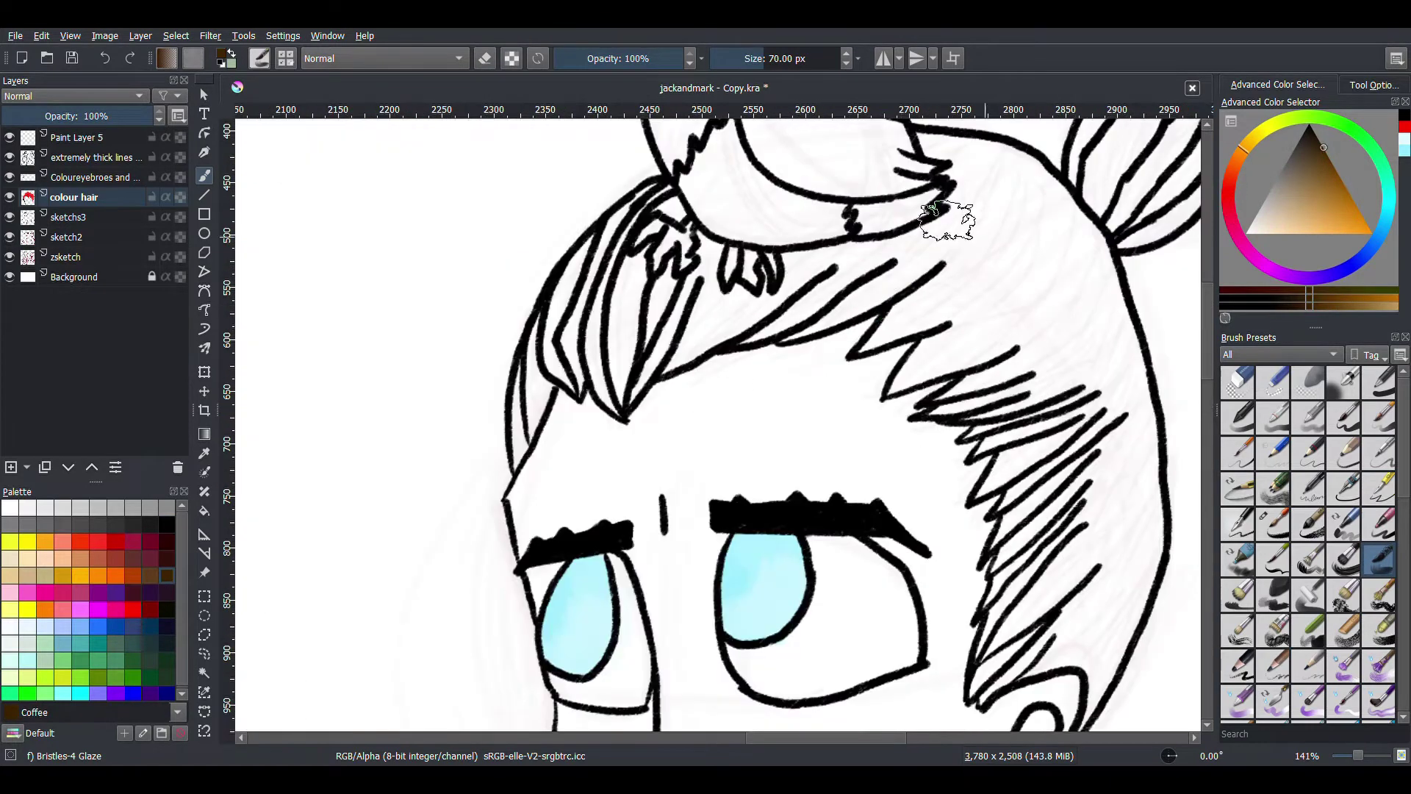
mouse_move(1014, 363)
left_mouse_down()
mouse_move(992, 425)
mouse_move(1039, 523)
mouse_move(1067, 635)
mouse_move(1073, 400)
mouse_move(967, 368)
mouse_move(967, 306)
mouse_move(929, 258)
mouse_move(682, 327)
mouse_move(561, 324)
mouse_move(589, 327)
mouse_move(709, 179)
mouse_move(984, 156)
mouse_move(1007, 306)
mouse_move(1071, 325)
mouse_move(1112, 671)
mouse_move(868, 378)
left_mouse_up()
left_click_drag(720, 221, 765, 658)
mouse_move(625, 309)
left_mouse_down()
mouse_move(746, 385)
mouse_move(907, 293)
left_mouse_up()
Step: Erase the brown overspill around the right character's front hair strands and along the forehead with the 50 px Eraser Circle
key("slash")
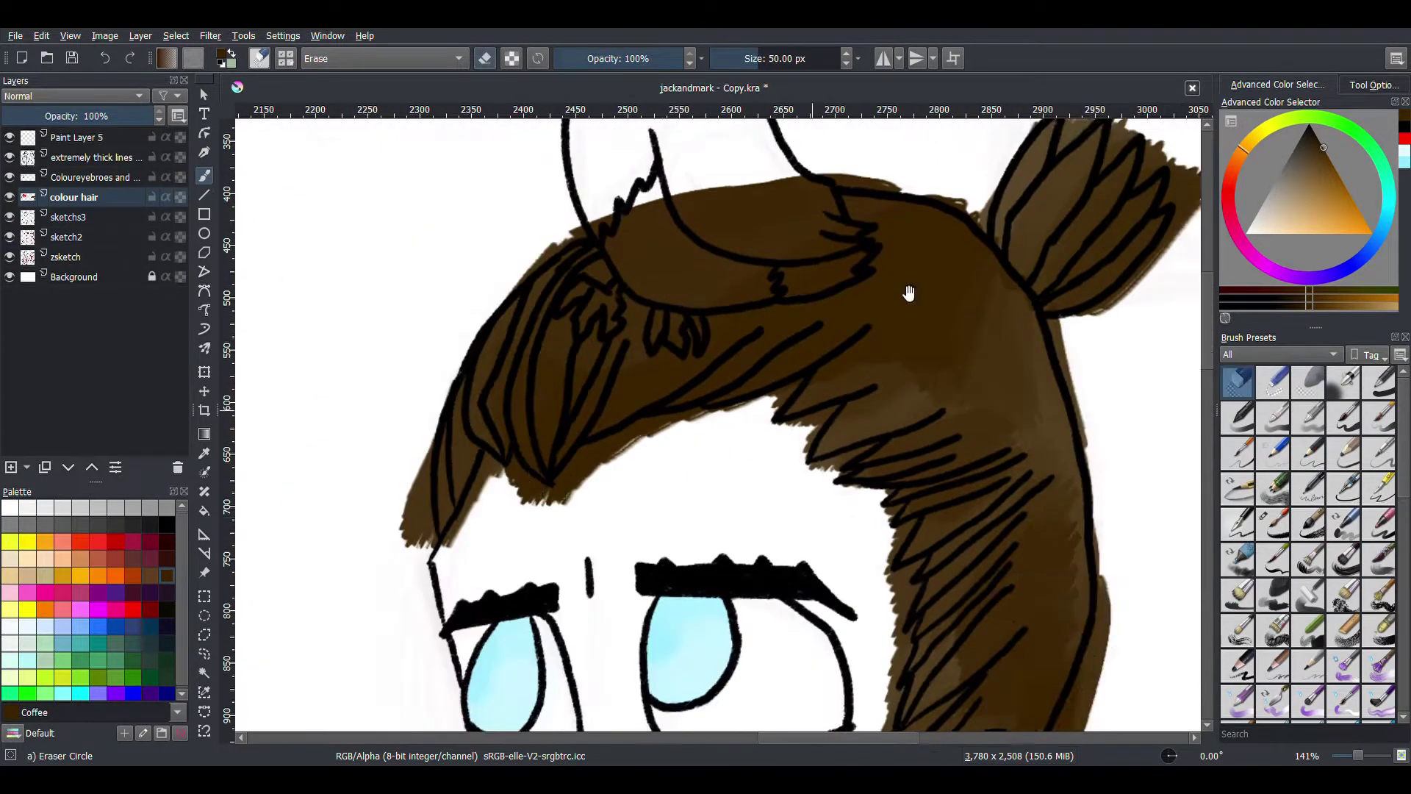
left_click_drag(546, 479, 729, 473)
scroll(715, 432, "up", 2)
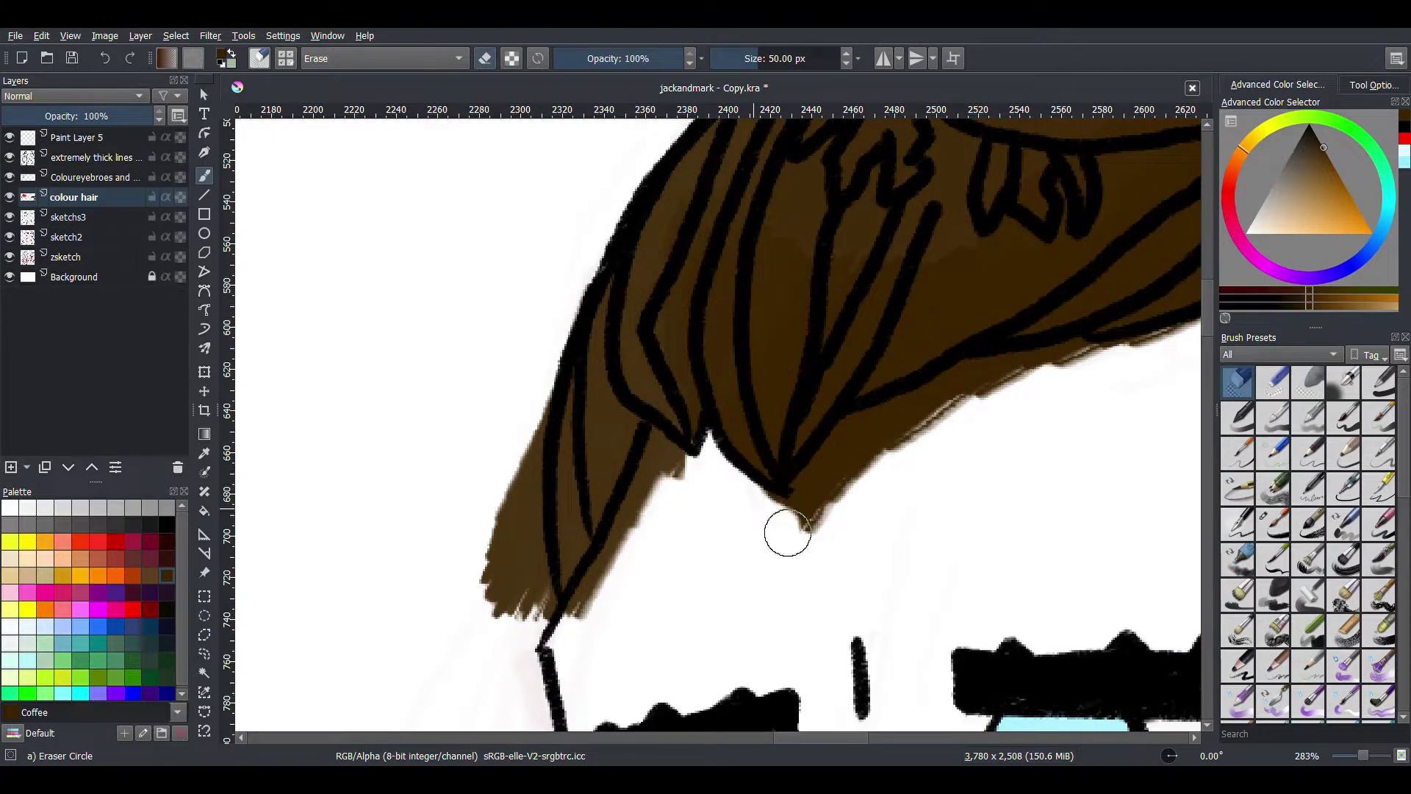
mouse_move(642, 508)
left_mouse_down()
mouse_move(520, 558)
mouse_move(536, 437)
left_mouse_up()
mouse_move(802, 494)
left_mouse_down()
mouse_move(646, 362)
mouse_move(816, 262)
mouse_move(989, 271)
left_mouse_up()
mouse_move(1141, 176)
left_mouse_down()
mouse_move(736, 309)
mouse_move(756, 374)
mouse_move(797, 343)
left_mouse_up()
scroll(728, 422, "down", 5)
Step: Erase the brown spilling past the jagged temple hairline and between its strands on the right character
left_click_drag(746, 271, 801, 282)
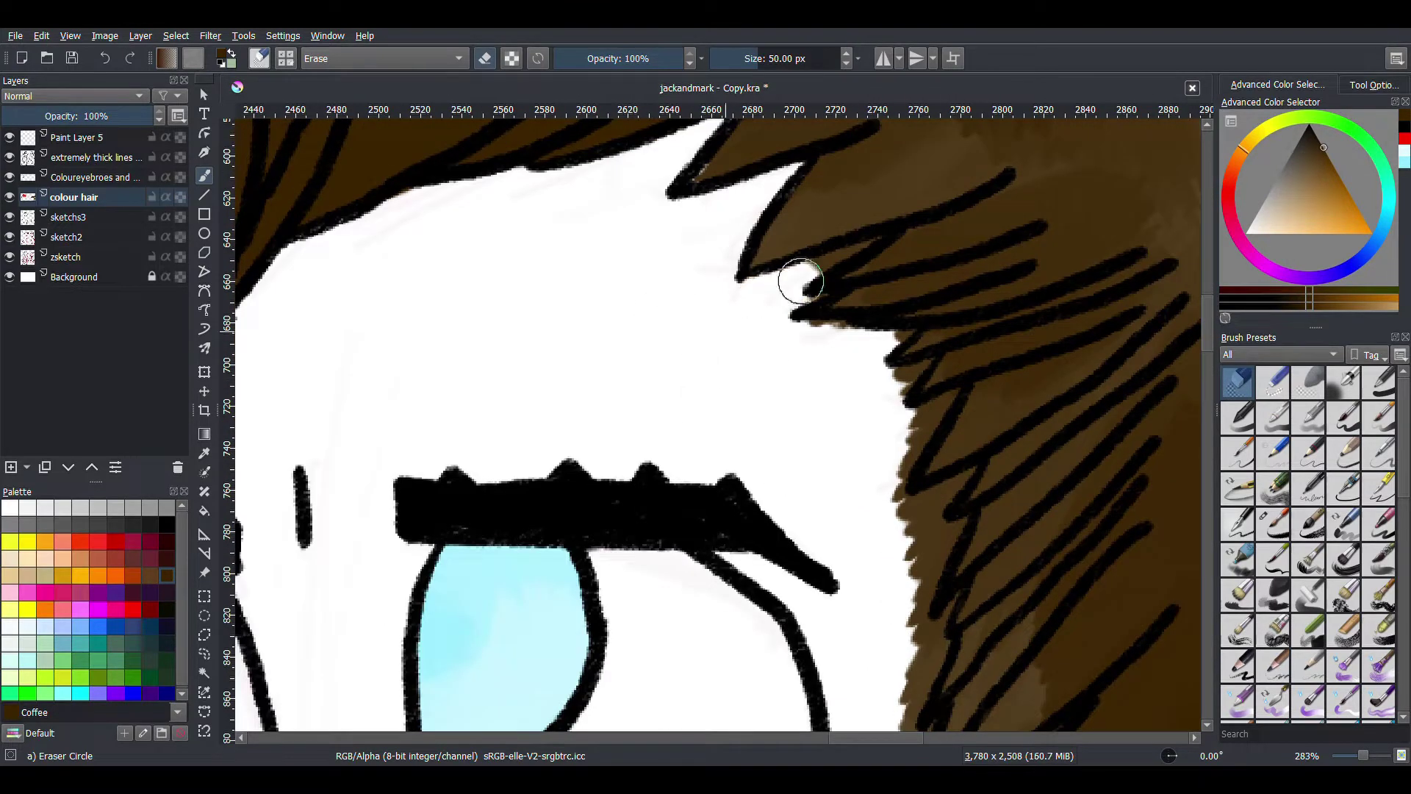
scroll(889, 240, "up", 2)
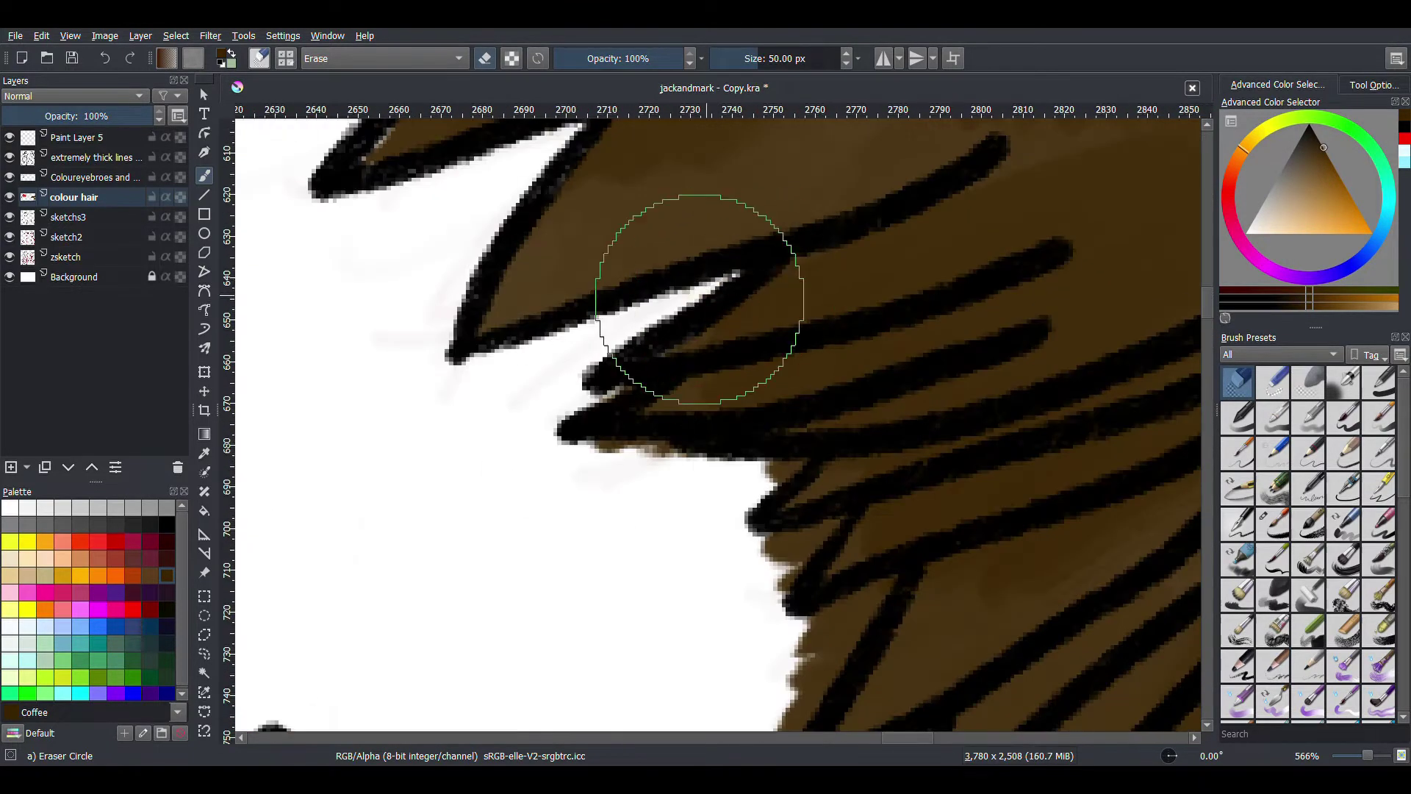
left_click_drag(621, 463, 765, 469)
scroll(765, 469, "down", 10)
mouse_move(756, 315)
left_mouse_down()
mouse_move(819, 268)
mouse_move(766, 384)
mouse_move(844, 510)
left_mouse_up()
Step: Erase the brown from inside the right character's ear and below the hair tips, undoing the last stray stroke
scroll(765, 384, "down", 20)
scroll(843, 509, "up", 4)
scroll(843, 509, "right", 3)
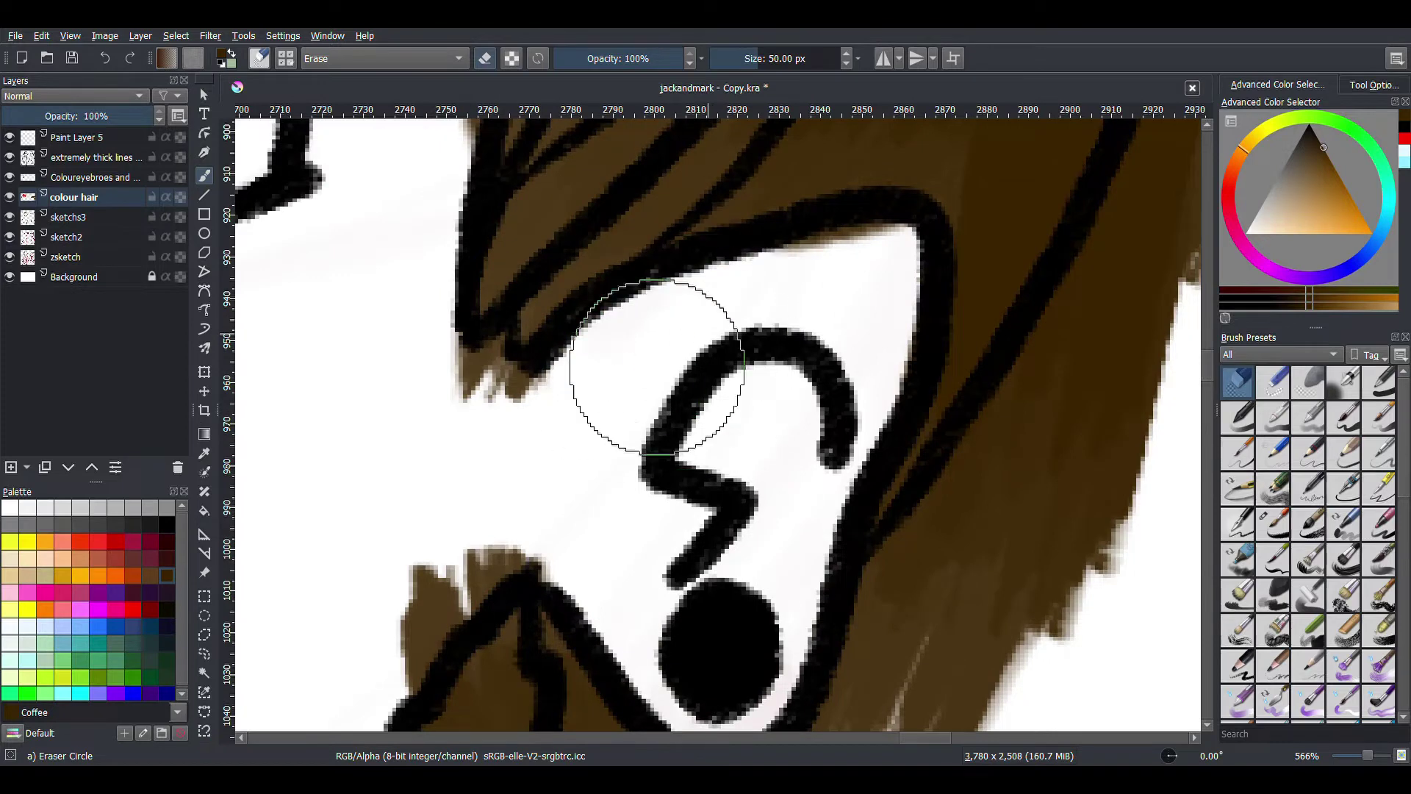
key("/")
left_click_drag(488, 378, 536, 272)
key("ctrl+z")
key("/")
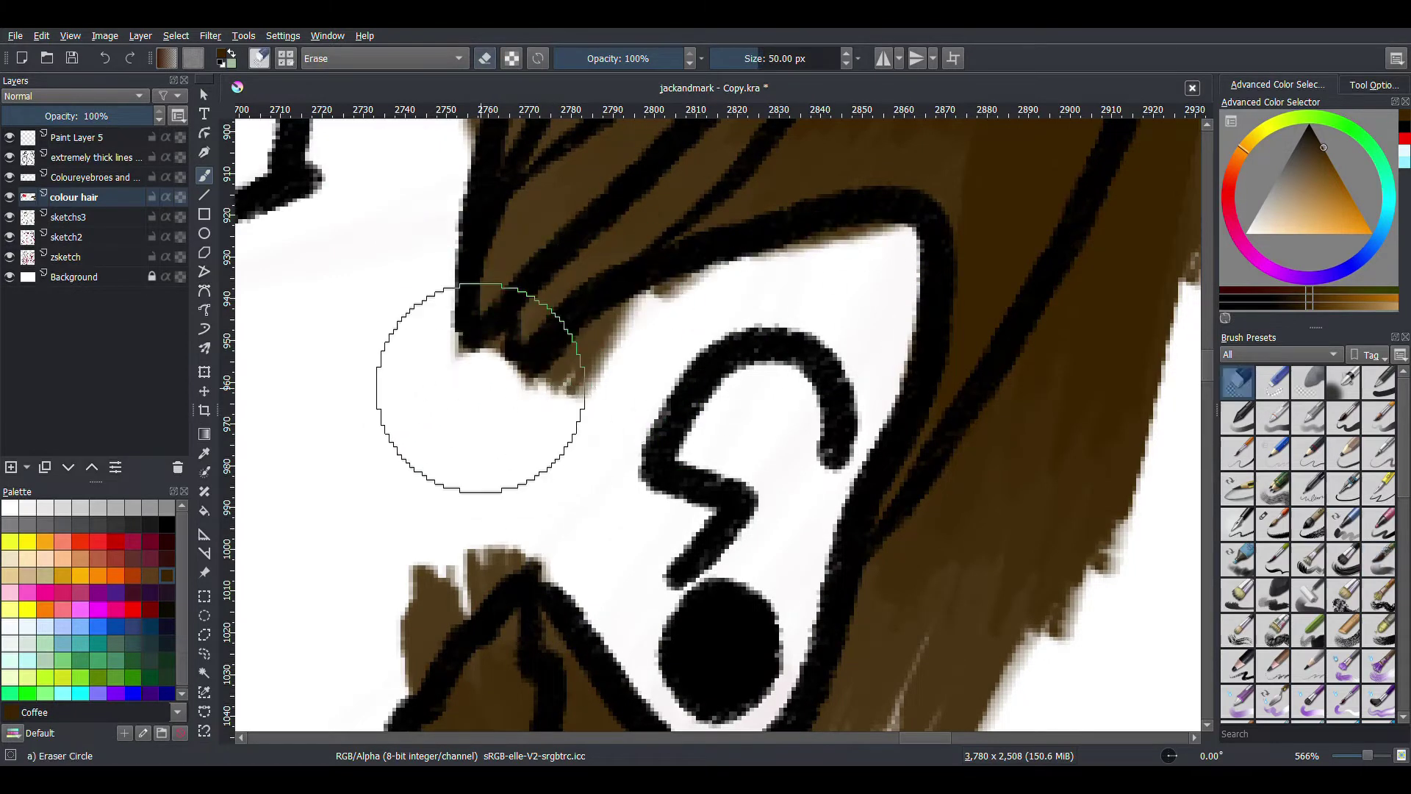
Step: Erase the brown overspill around the right character's ear and the back of the head with the 25 px Eraser Small
left_click(1276, 383)
mouse_move(621, 616)
left_mouse_down()
mouse_move(773, 372)
mouse_move(695, 139)
mouse_move(649, 166)
left_mouse_up()
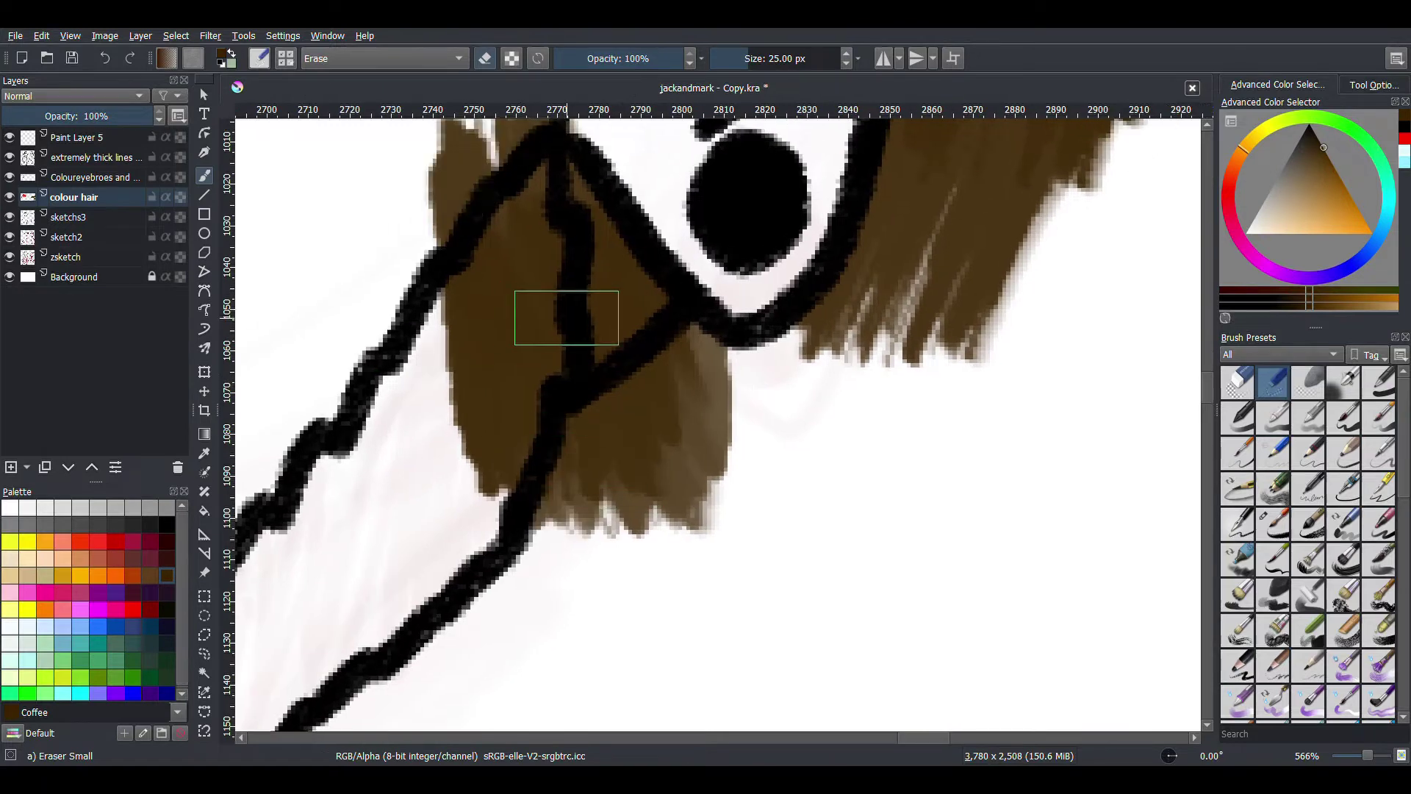
left_click_drag(480, 366, 534, 308)
mouse_move(460, 359)
left_mouse_down()
mouse_move(624, 419)
mouse_move(771, 372)
mouse_move(617, 567)
mouse_move(647, 354)
mouse_move(627, 418)
mouse_move(441, 674)
mouse_move(586, 460)
mouse_move(590, 405)
mouse_move(772, 372)
mouse_move(797, 636)
mouse_move(705, 460)
mouse_move(586, 340)
mouse_move(599, 397)
mouse_move(649, 192)
mouse_move(614, 377)
mouse_move(725, 450)
mouse_move(699, 520)
mouse_move(795, 322)
left_mouse_up()
mouse_move(733, 384)
left_mouse_down()
mouse_move(807, 334)
mouse_move(754, 439)
mouse_move(759, 326)
mouse_move(642, 248)
mouse_move(576, 357)
mouse_move(547, 318)
mouse_move(565, 382)
mouse_move(538, 503)
mouse_move(557, 536)
mouse_move(678, 428)
mouse_move(661, 334)
left_mouse_up()
Step: Erase the brown paint covering the bird's belly, tail and feet on top of the right character's head
scroll(772, 372, "down", 2)
mouse_move(448, 390)
left_mouse_down()
mouse_move(681, 164)
mouse_move(699, 164)
mouse_move(610, 221)
mouse_move(924, 259)
mouse_move(989, 219)
mouse_move(1071, 285)
mouse_move(1002, 365)
mouse_move(863, 310)
mouse_move(576, 258)
mouse_move(611, 355)
mouse_move(702, 387)
mouse_move(752, 385)
left_mouse_up()
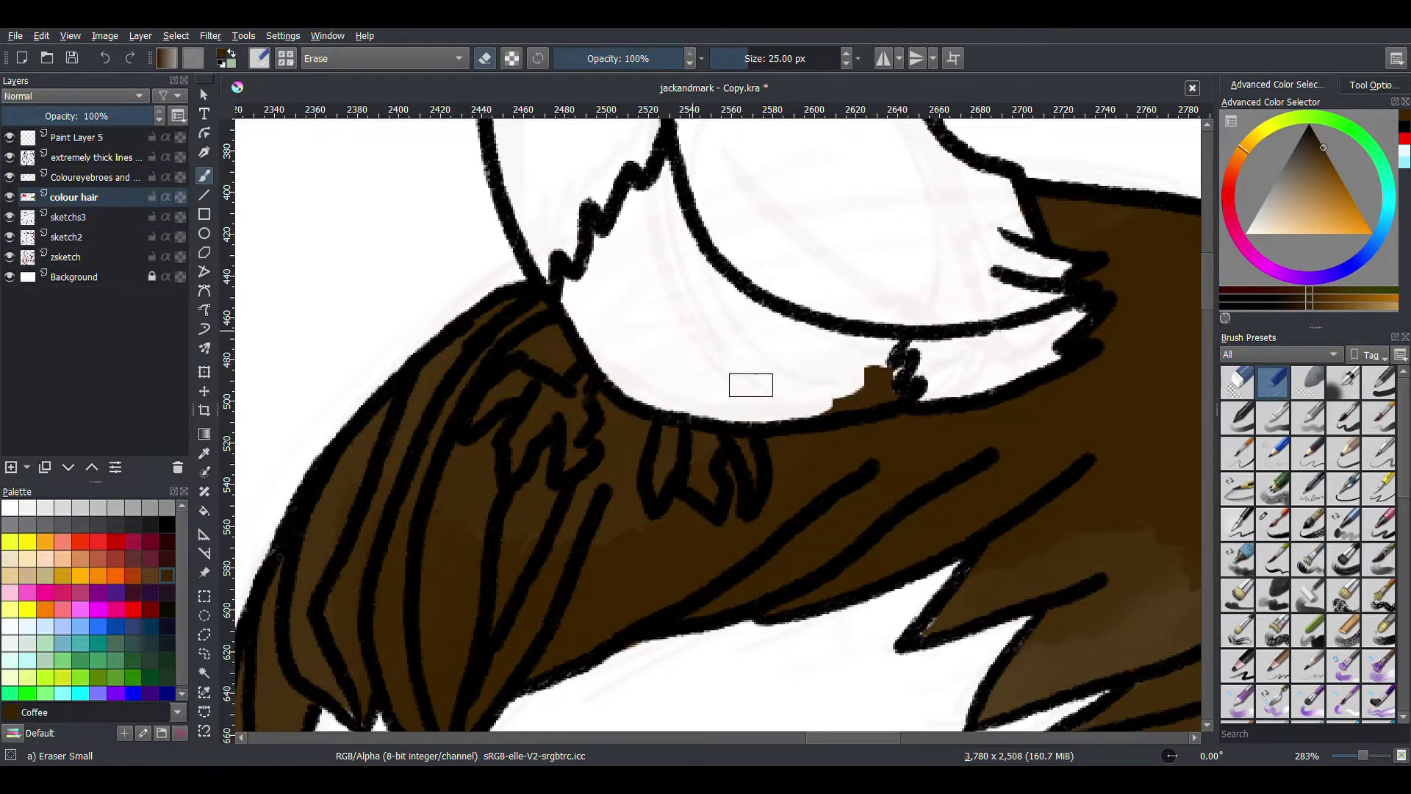
scroll(922, 331, "down", 3)
scroll(772, 372, "up", 3)
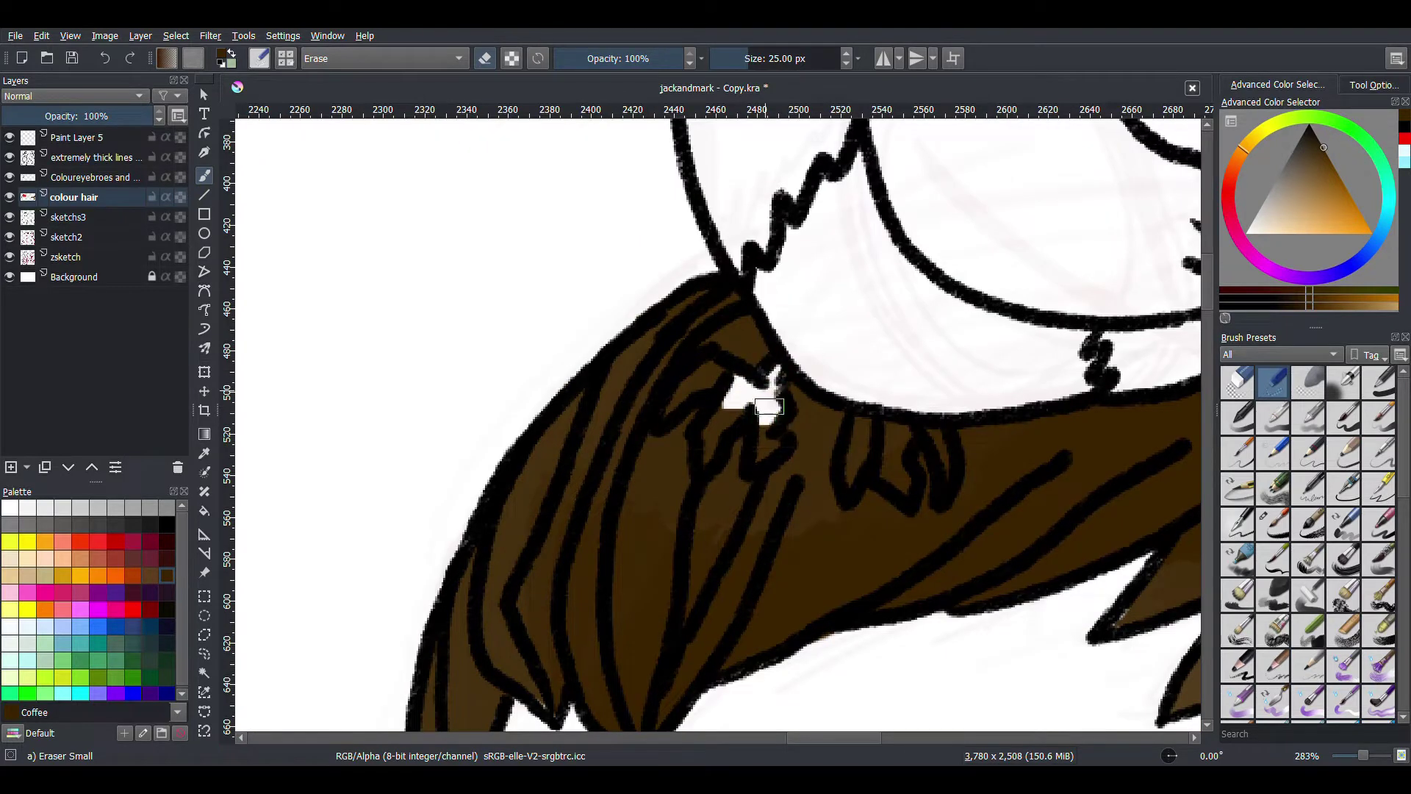
left_click_drag(860, 422, 676, 360)
left_click_drag(677, 361, 673, 401)
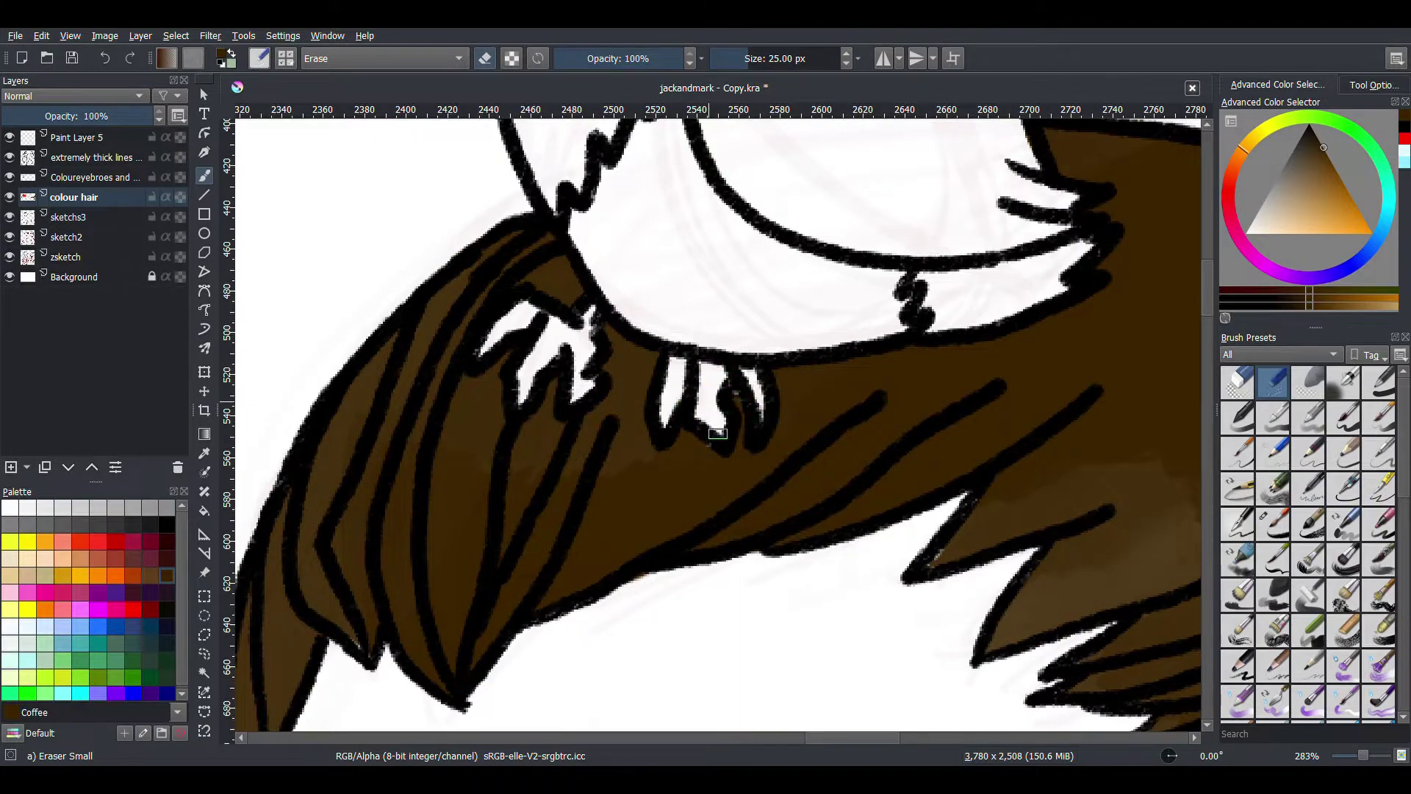
Step: Fill in the right character's beard with dark brown
scroll(803, 410, "down", 5)
key("/")
scroll(803, 353, "up", 3)
scroll(772, 372, "down", 5)
mouse_move(772, 397)
left_mouse_down()
mouse_move(838, 388)
mouse_move(874, 365)
mouse_move(834, 319)
mouse_move(878, 349)
mouse_move(977, 261)
mouse_move(1026, 172)
mouse_move(945, 270)
mouse_move(843, 245)
mouse_move(756, 377)
left_mouse_up()
scroll(771, 372, "up", 2)
Step: Erase the brown from the mouth gap inside the beard and along the moustache's upper edge
key("/")
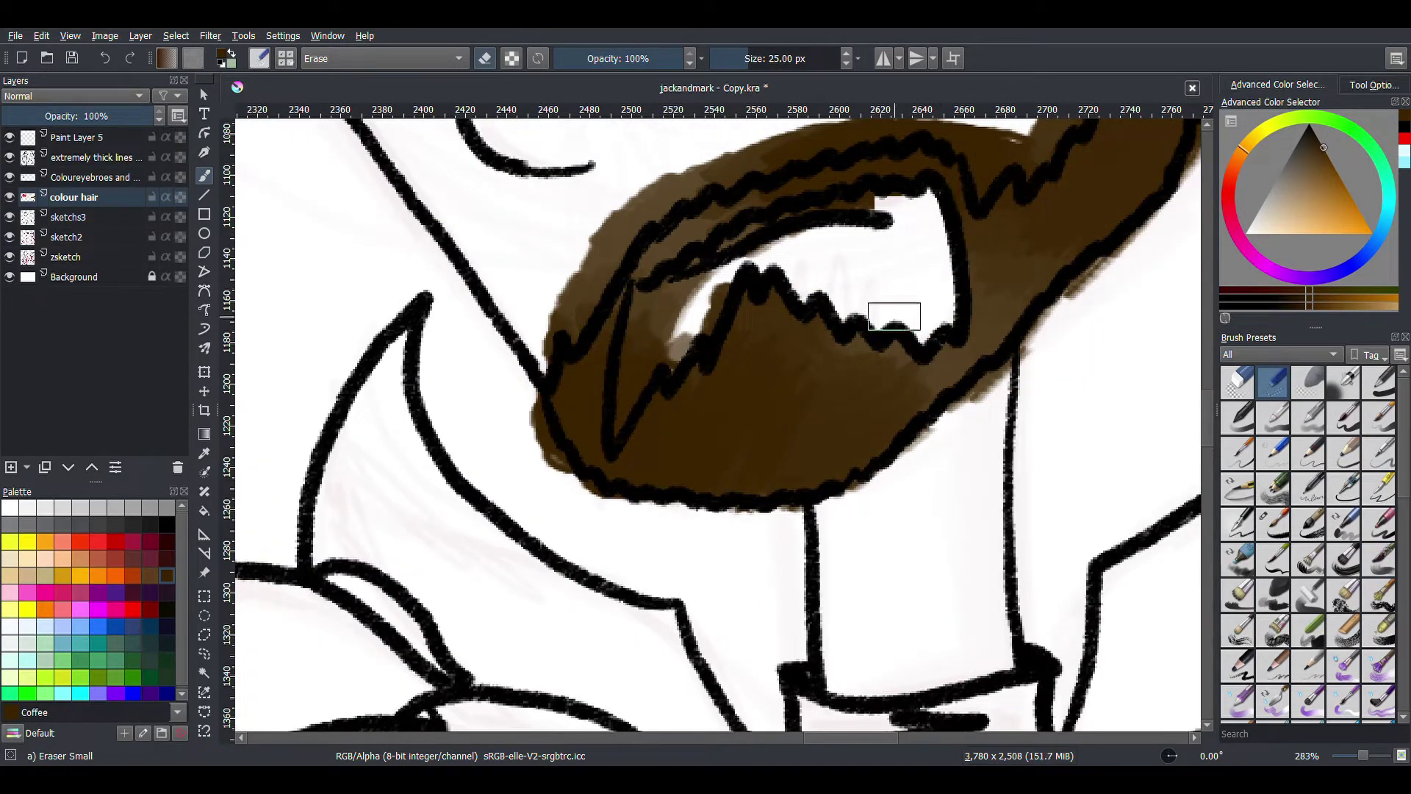
mouse_move(669, 318)
left_mouse_down()
mouse_move(794, 388)
mouse_move(766, 371)
left_mouse_up()
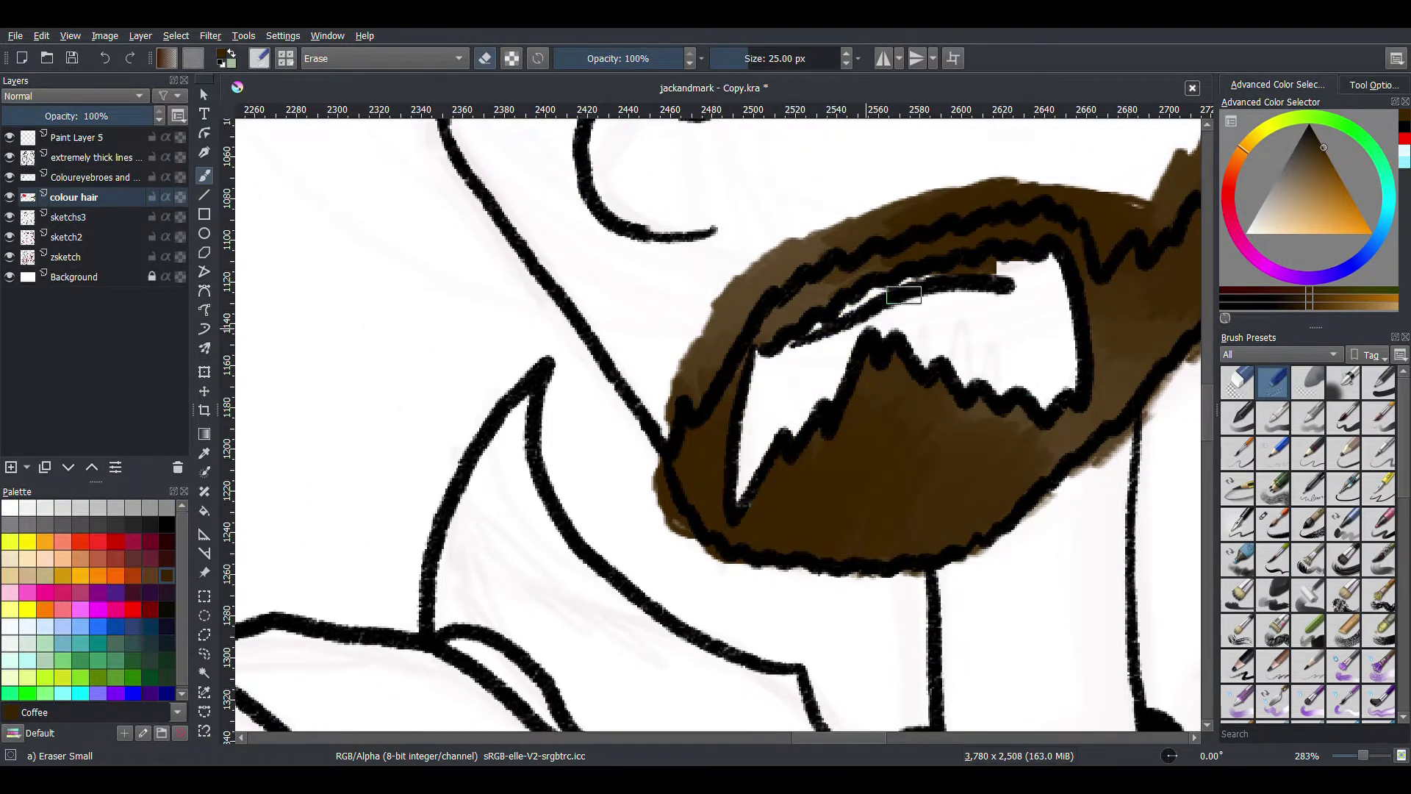
mouse_move(773, 372)
left_mouse_down()
mouse_move(923, 406)
mouse_move(832, 405)
mouse_move(850, 268)
mouse_move(904, 277)
mouse_move(1061, 214)
mouse_move(851, 361)
left_mouse_up()
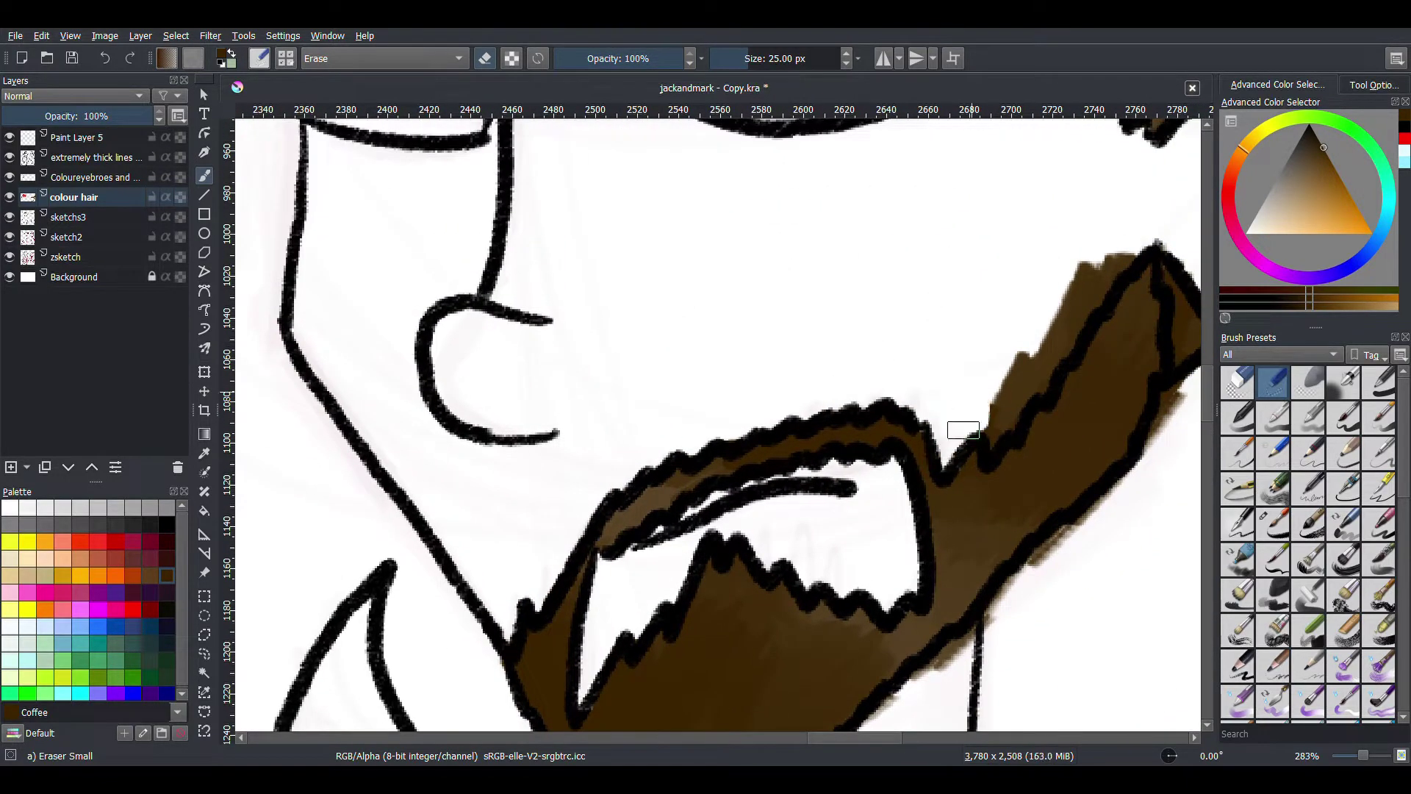
Step: Erase the brown overspill along the outer edges of the right character's sideburn, jaw and chin
mouse_move(991, 444)
left_mouse_down()
mouse_move(1039, 340)
mouse_move(1036, 356)
mouse_move(843, 426)
left_mouse_up()
left_click_drag(738, 561, 826, 381)
left_click_drag(598, 495, 755, 366)
scroll(825, 311, "down", 6)
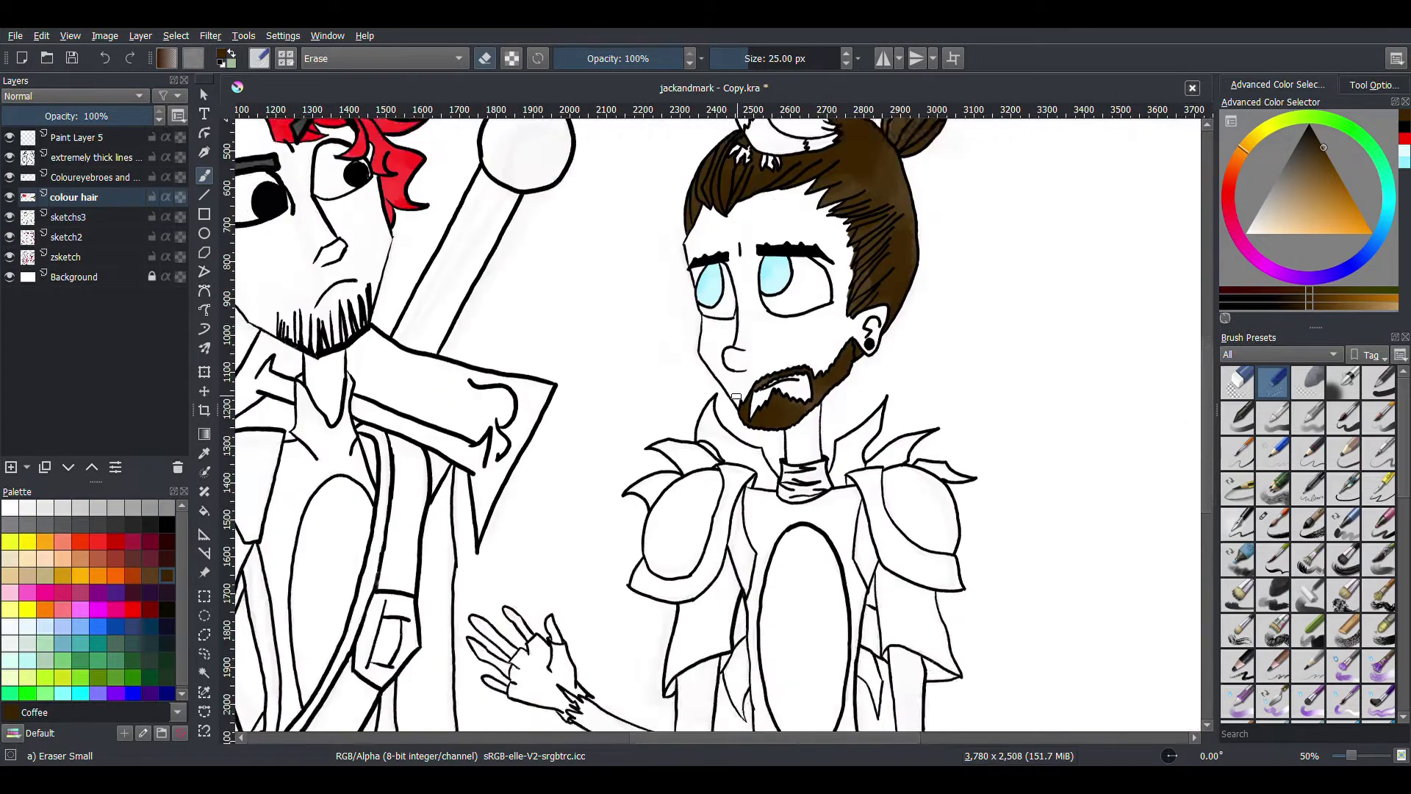
Step: Add a new paint layer directly above the colour hair layer and switch back to the 70 px Bristles-4 Glaze brush
scroll(665, 327, "up", 1)
key("slash")
left_click_drag(665, 328, 876, 447)
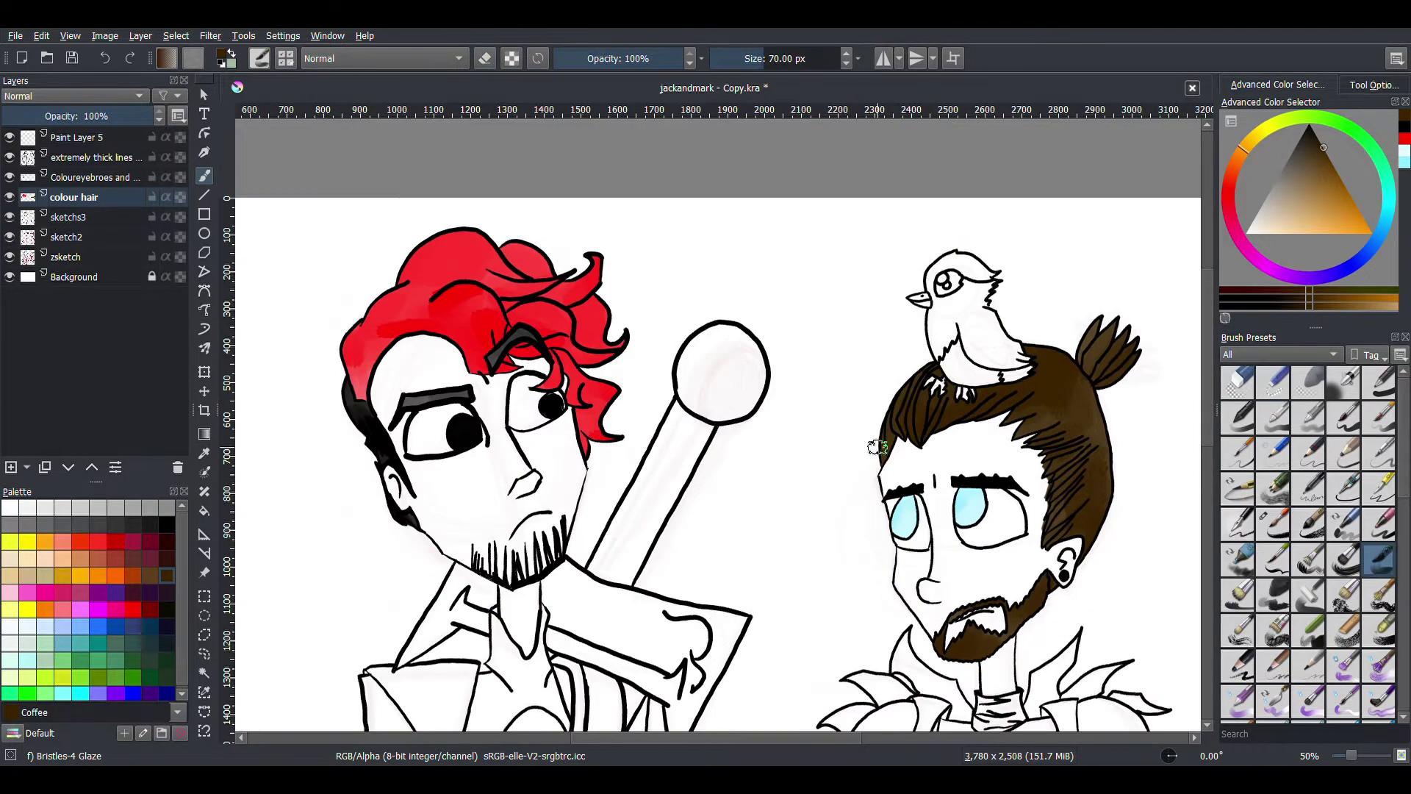
scroll(1112, 454, "up", 2)
key("Insert")
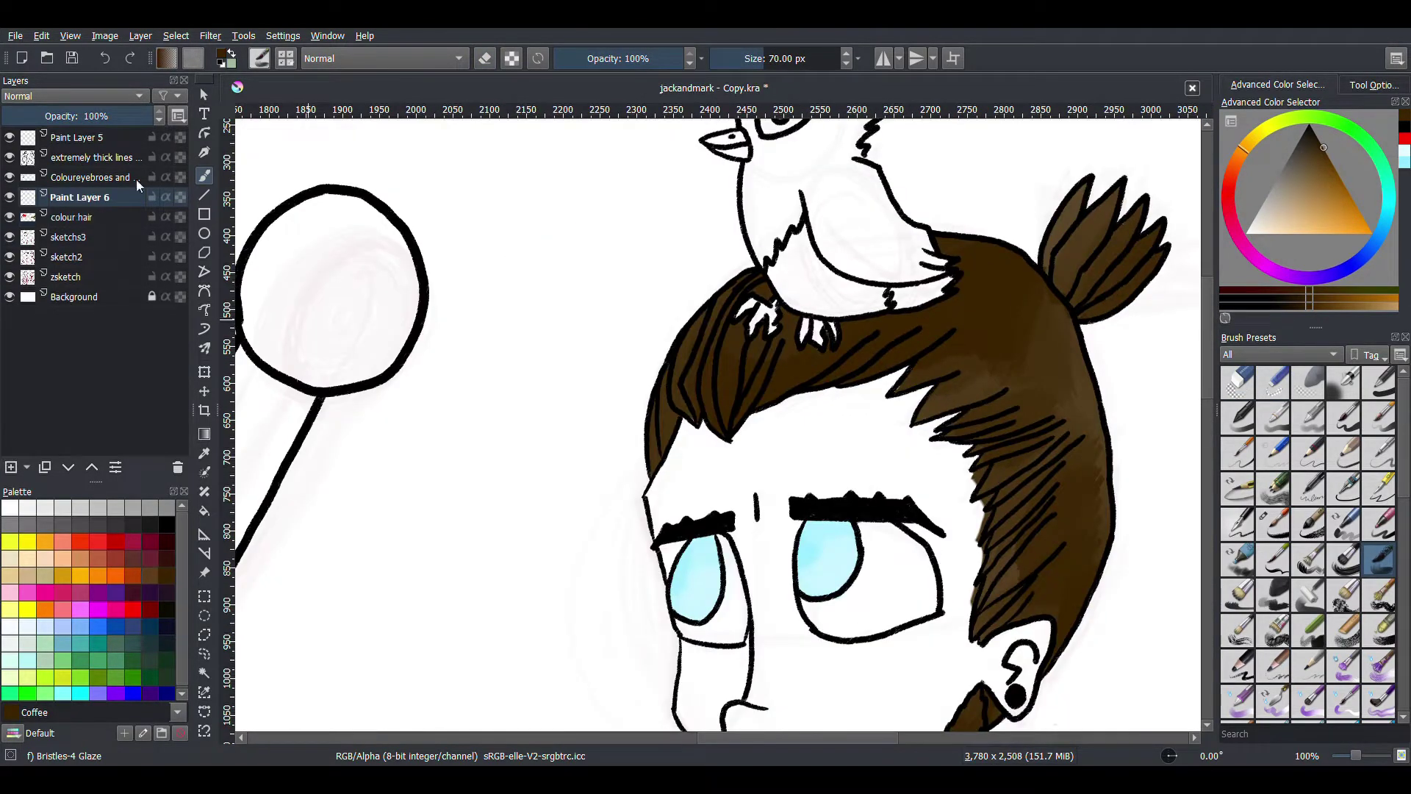
key("ctrl+Page_Down")
key("ctrl+Page_Up")
left_click(1406, 126)
left_click(1339, 177)
scroll(932, 345, "up", 1)
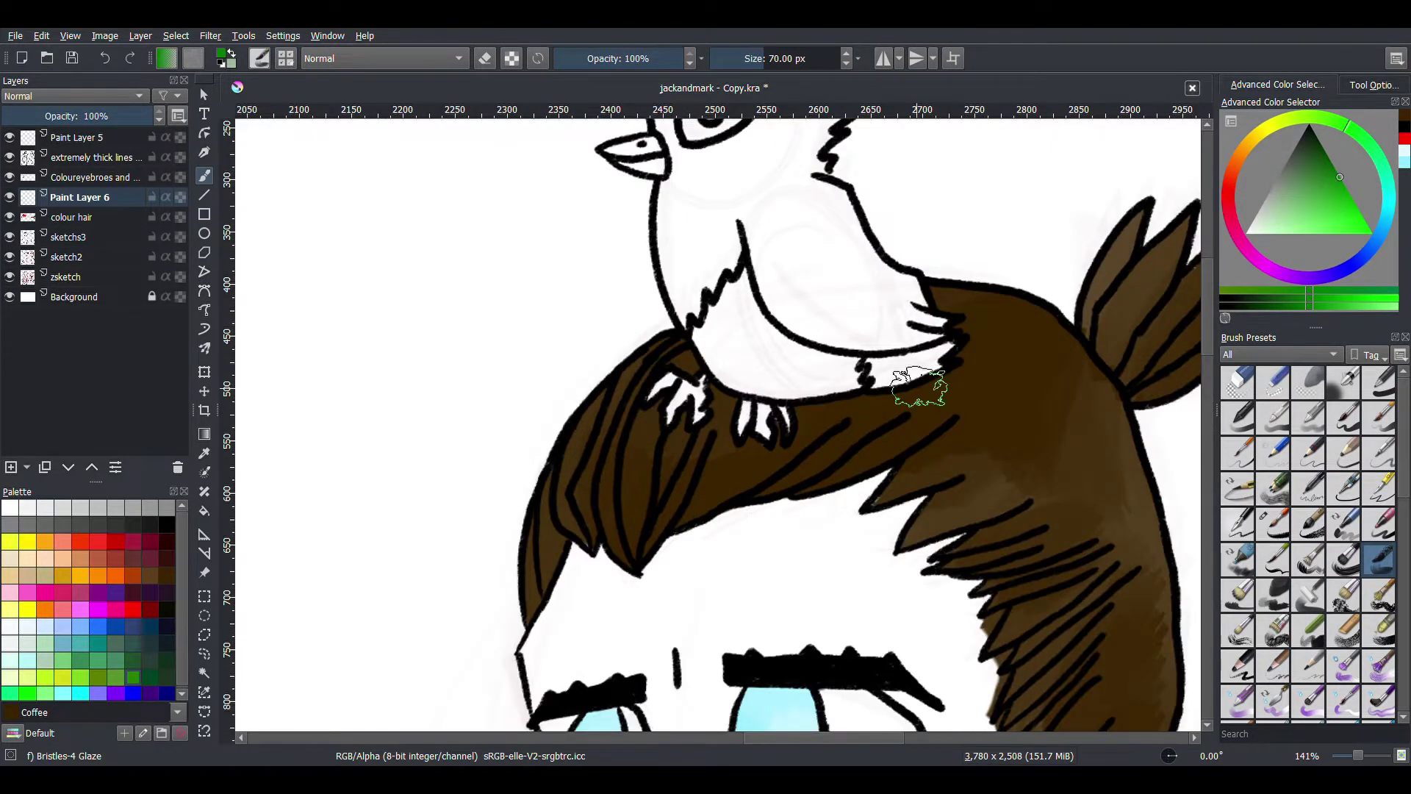
left_click_drag(919, 388, 981, 423)
key("ctrl+z")
left_click(1311, 168)
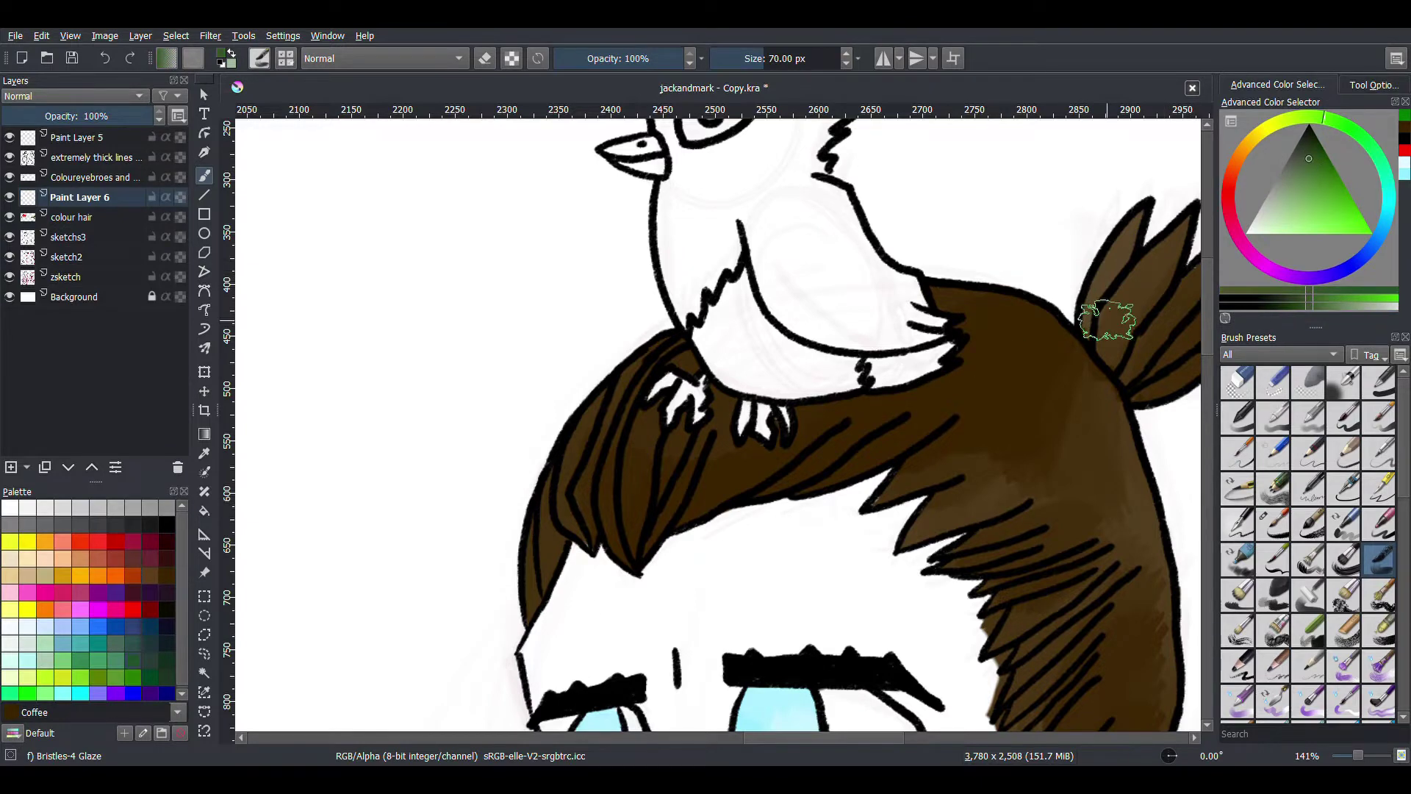
mouse_move(945, 453)
left_mouse_down()
mouse_move(756, 271)
mouse_move(662, 268)
mouse_move(451, 346)
mouse_move(427, 232)
left_mouse_up()
left_click_drag(801, 162, 617, 400)
key("ctrl+z")
scroll(677, 504, "down", 1)
scroll(735, 411, "up", 1)
scroll(874, 257, "down", 1)
left_click_drag(875, 258, 932, 225)
key("ctrl+z")
mouse_move(809, 324)
left_mouse_down()
mouse_move(747, 368)
mouse_move(746, 402)
mouse_move(765, 301)
mouse_move(557, 359)
mouse_move(536, 299)
mouse_move(547, 279)
mouse_move(705, 309)
mouse_move(698, 242)
left_mouse_up()
key("ctrl+z")
key("ctrl+z")
left_click_drag(968, 401, 1114, 328)
key("ctrl+z")
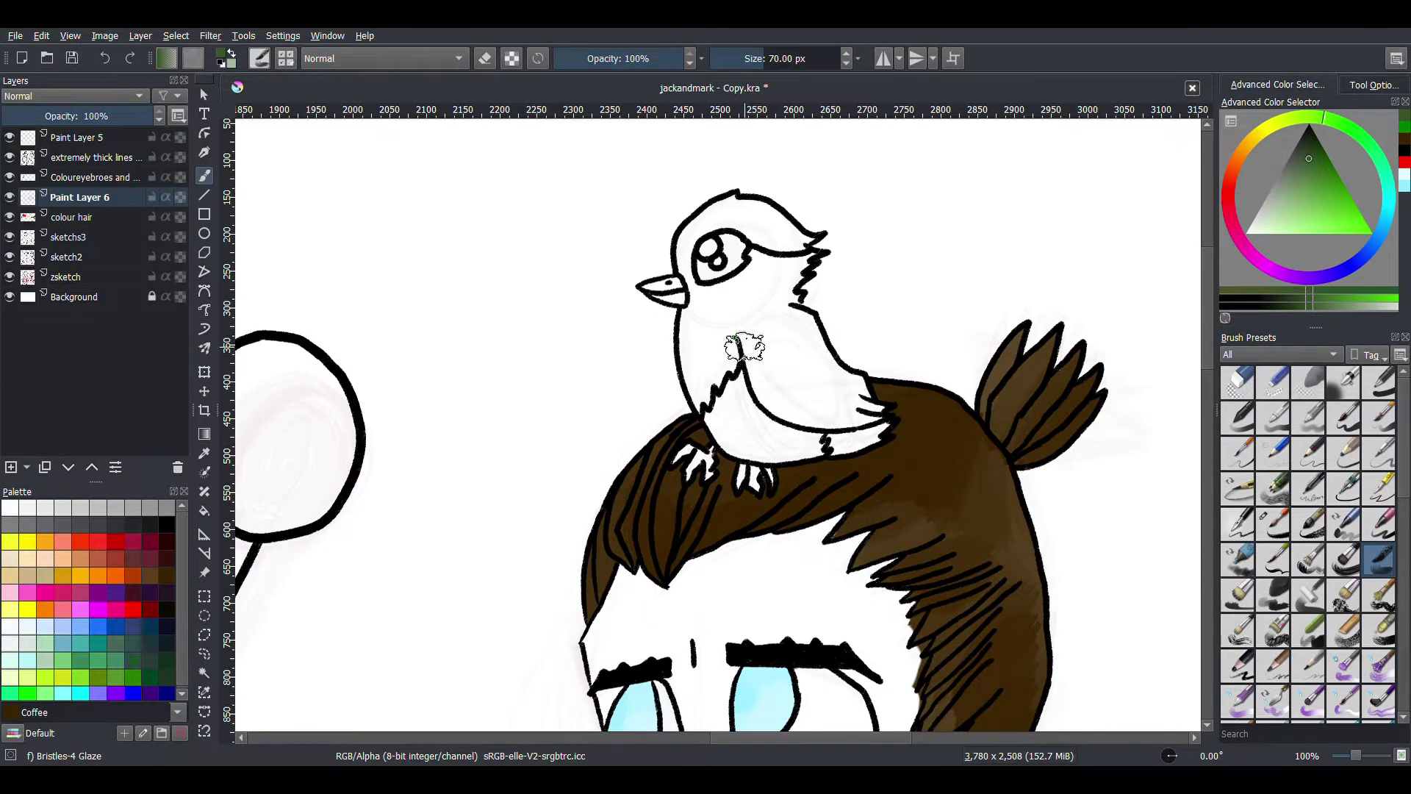
Step: Rename the new paint layer to robin
double_click(111, 197)
type("robin")
key("Return")
Step: Paint the bird's belly orange on the robin layer with the 70 px Bristles-4 Glaze brush
left_click(116, 576)
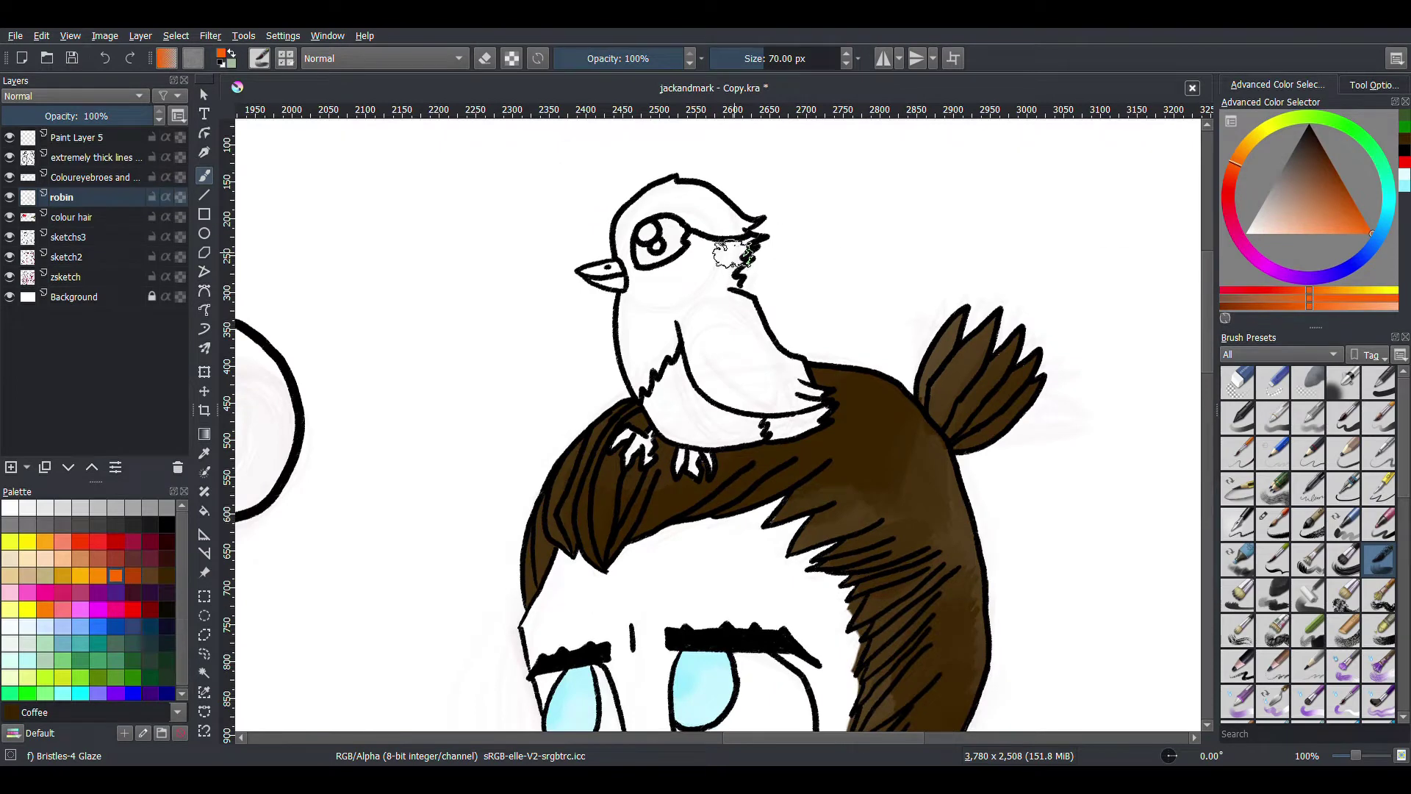
mouse_move(761, 290)
left_mouse_down()
mouse_move(768, 338)
mouse_move(789, 340)
mouse_move(764, 316)
mouse_move(844, 353)
mouse_move(878, 420)
left_mouse_up()
key("ctrl+z")
scroll(845, 411, "up", 3)
Step: Erase the orange overspill around the bird's belly with the 50 px Eraser Circle and return to the paint brush
key("e")
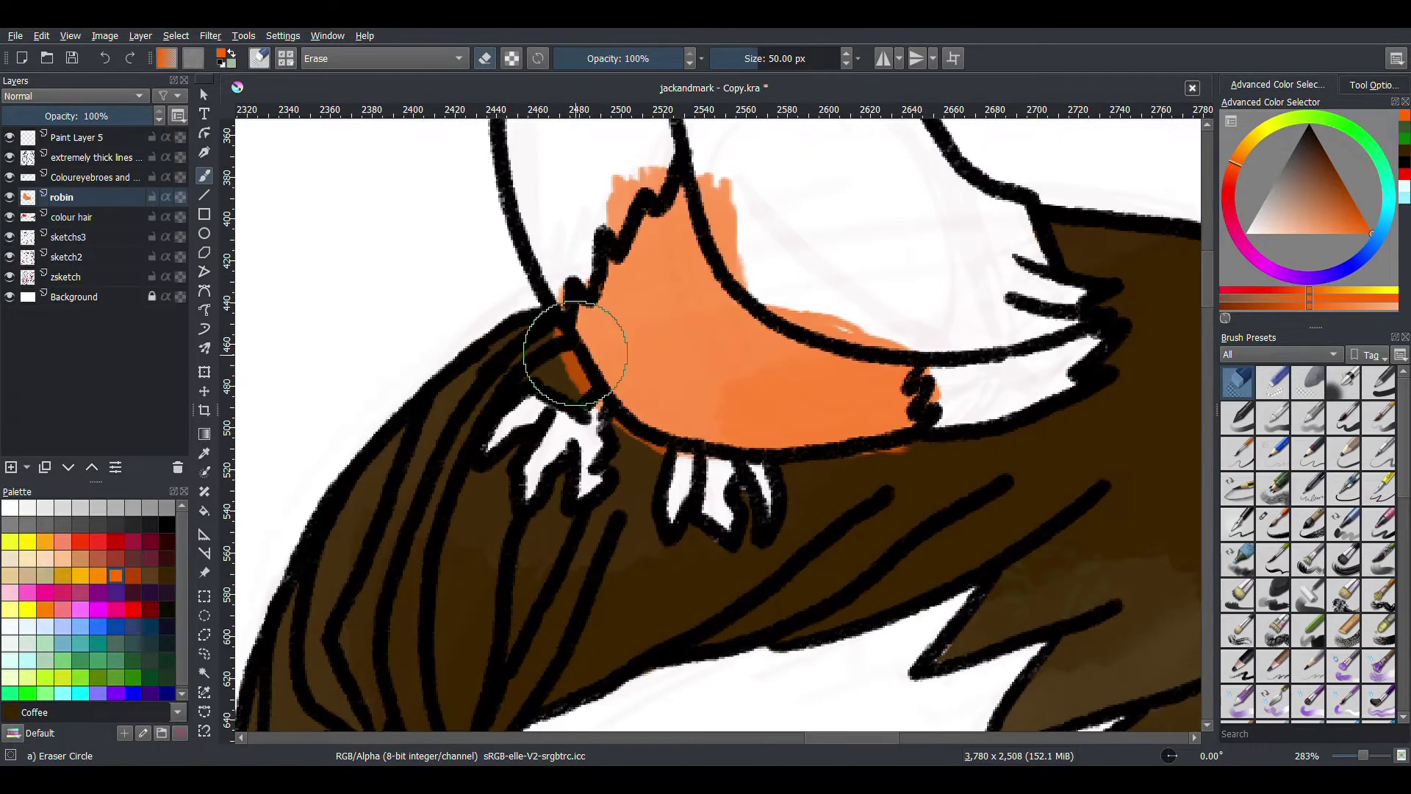
mouse_move(939, 373)
left_mouse_down()
mouse_move(842, 307)
mouse_move(742, 180)
mouse_move(769, 275)
mouse_move(657, 170)
left_mouse_up()
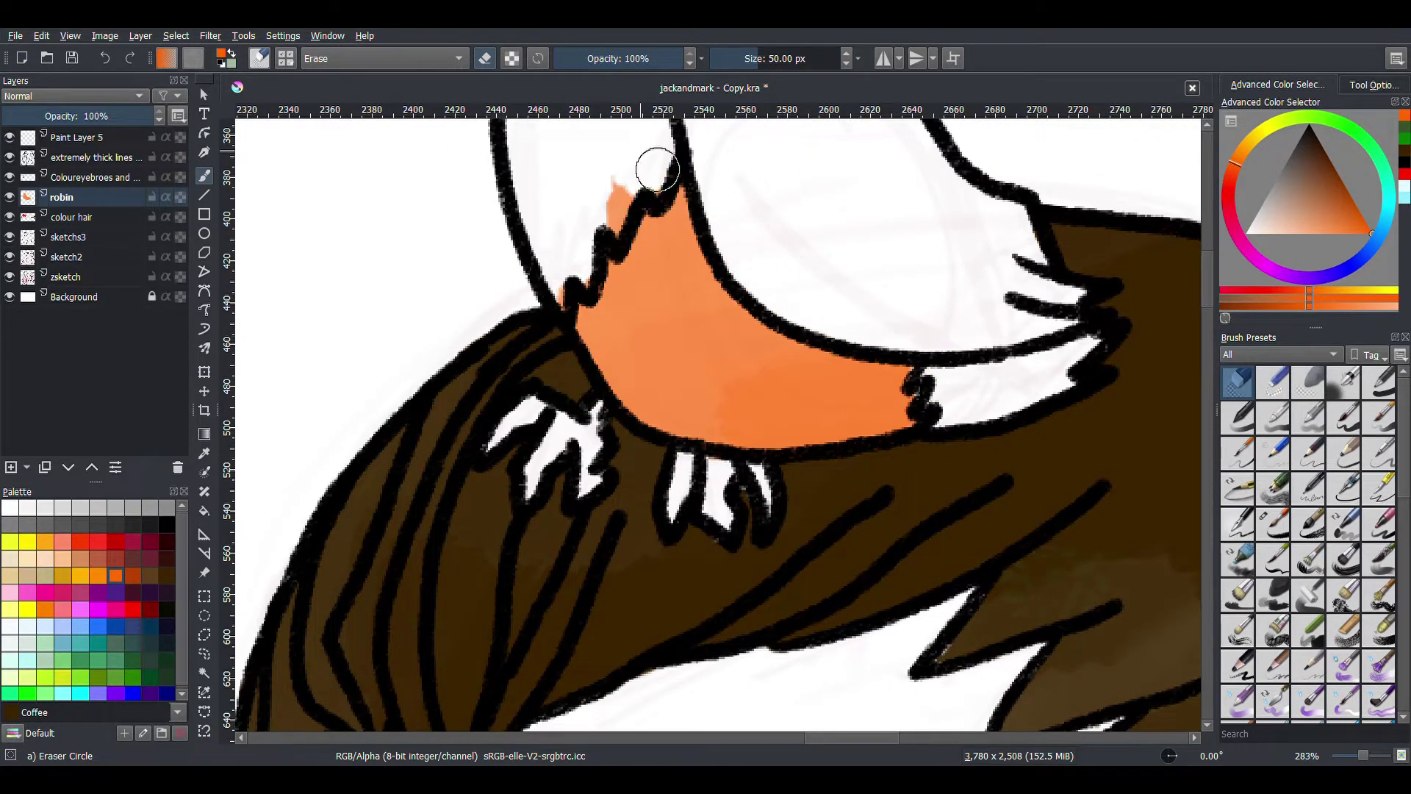
key("e")
key("1")
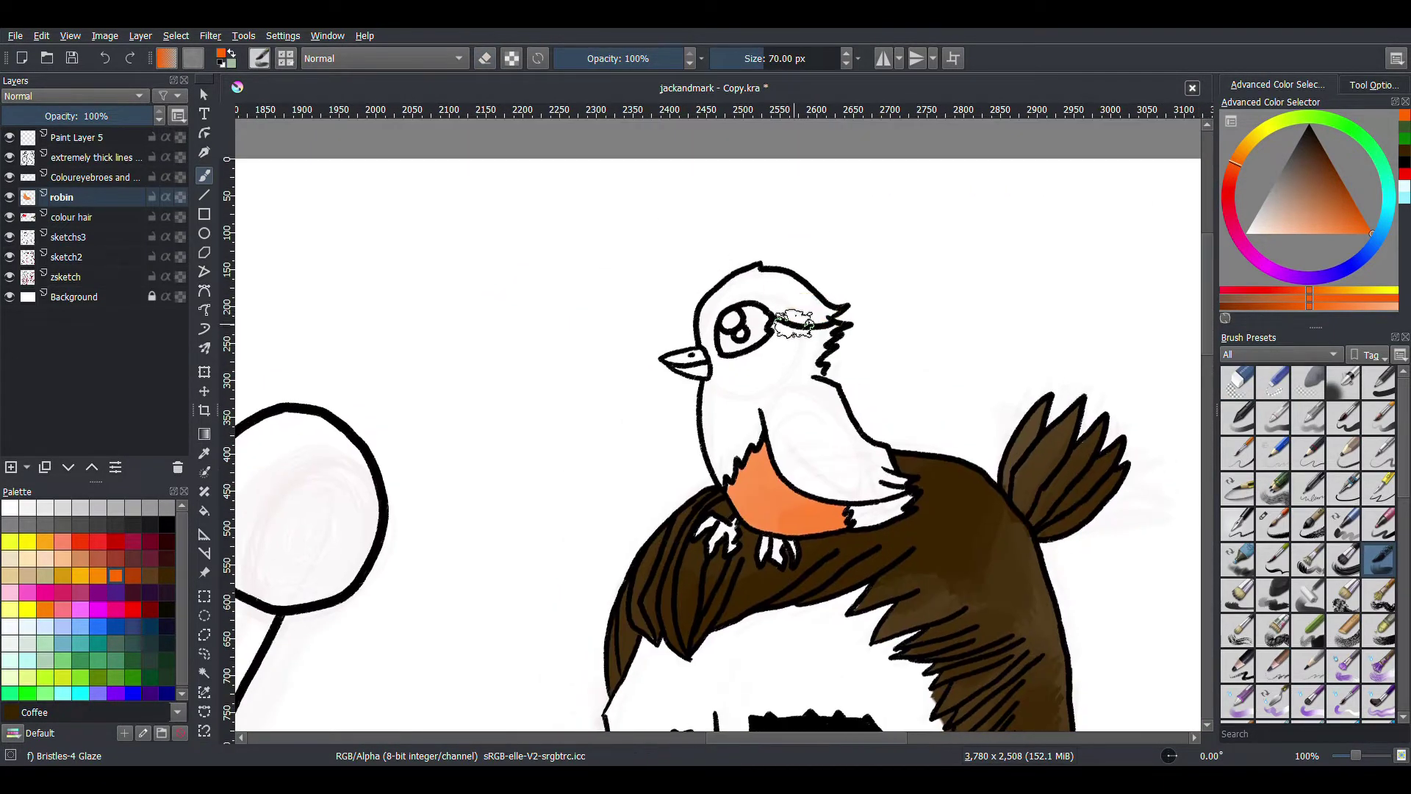
Step: Paint the bird's cheek, chest and wing mid grey on the robin layer
left_click(1405, 166)
scroll(696, 275, "up", 1)
mouse_move(716, 426)
left_mouse_down()
mouse_move(713, 512)
mouse_move(749, 436)
mouse_move(722, 383)
mouse_move(807, 347)
mouse_move(832, 371)
mouse_move(807, 451)
mouse_move(846, 530)
mouse_move(921, 532)
mouse_move(856, 412)
mouse_move(821, 463)
mouse_move(805, 463)
mouse_move(805, 397)
left_mouse_up()
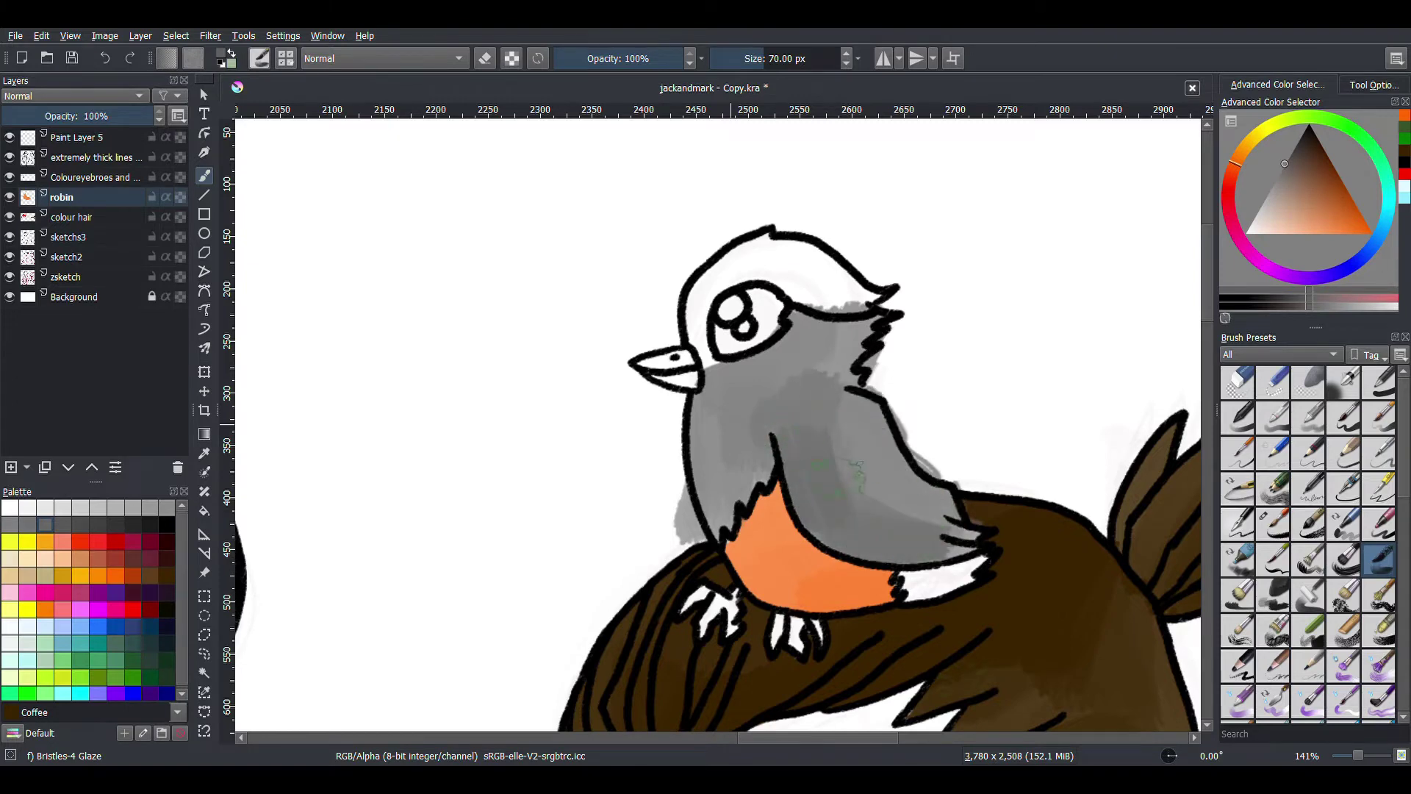
Step: Erase the grey overspill around the bird's back and chest with the 50 px Eraser Circle, and fill the wing tip grey
scroll(729, 329, "right", 3)
key("/")
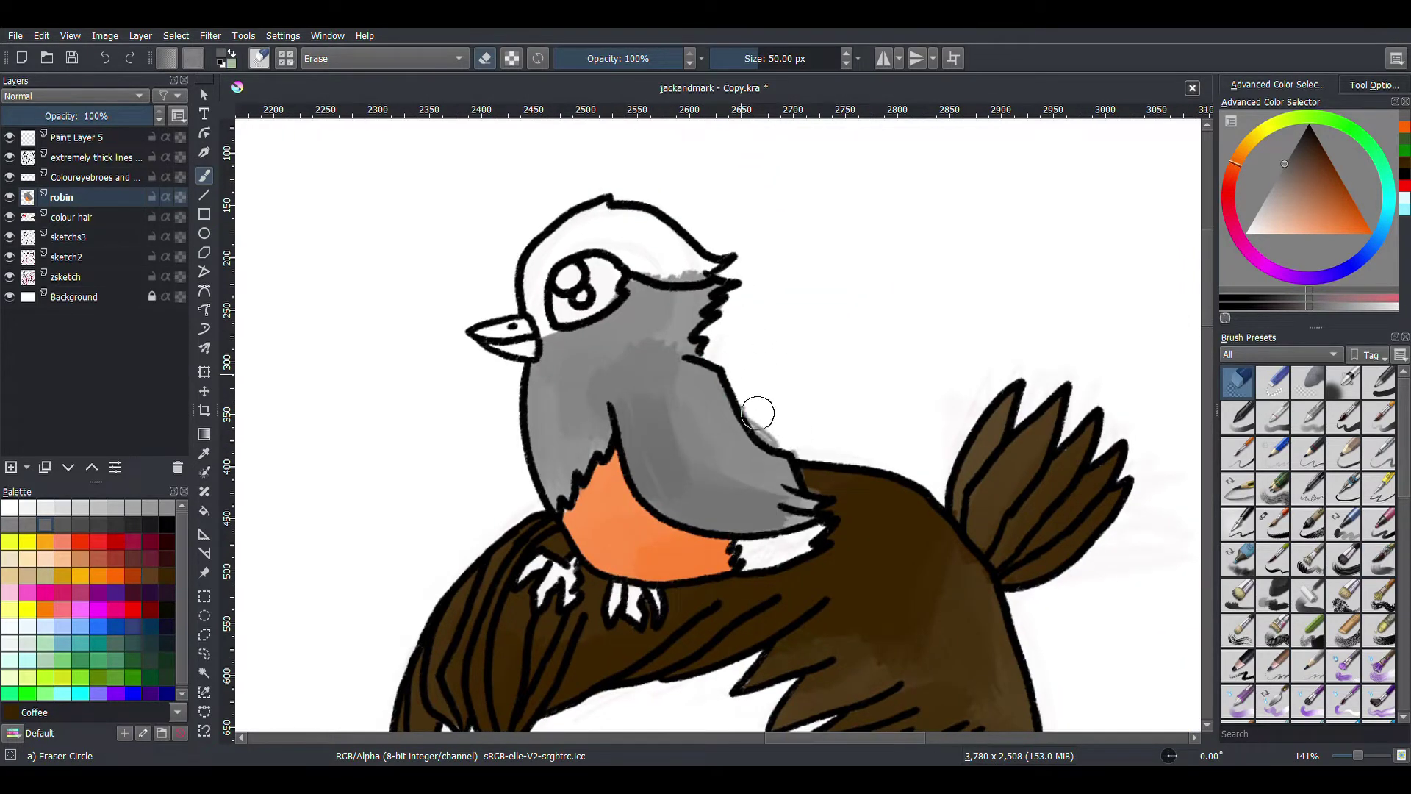
scroll(818, 441, "up", 2)
scroll(819, 392, "left", 3)
left_click_drag(740, 362, 713, 301)
key("/")
left_click_drag(809, 524, 851, 507)
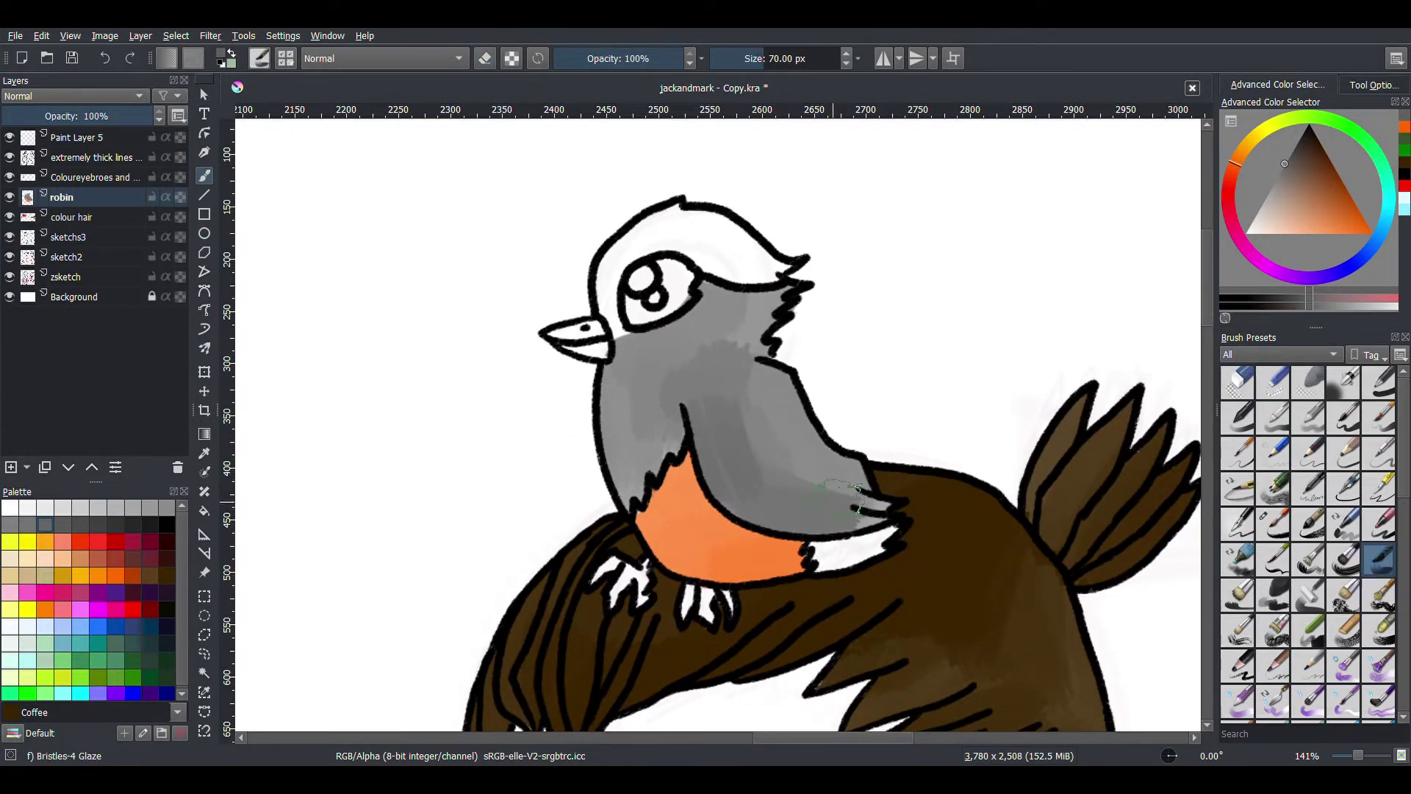
Step: Paint the underside of the bird's tail red with the 70 px Bristles-4 Glaze brush and clean up its edges with the eraser
left_click(1406, 134)
scroll(893, 441, "up", 5)
mouse_move(893, 441)
left_mouse_down()
mouse_move(801, 441)
mouse_move(1044, 397)
mouse_move(766, 535)
left_mouse_up()
key("/")
key("/")
scroll(863, 448, "up", 7)
scroll(863, 447, "left", 6)
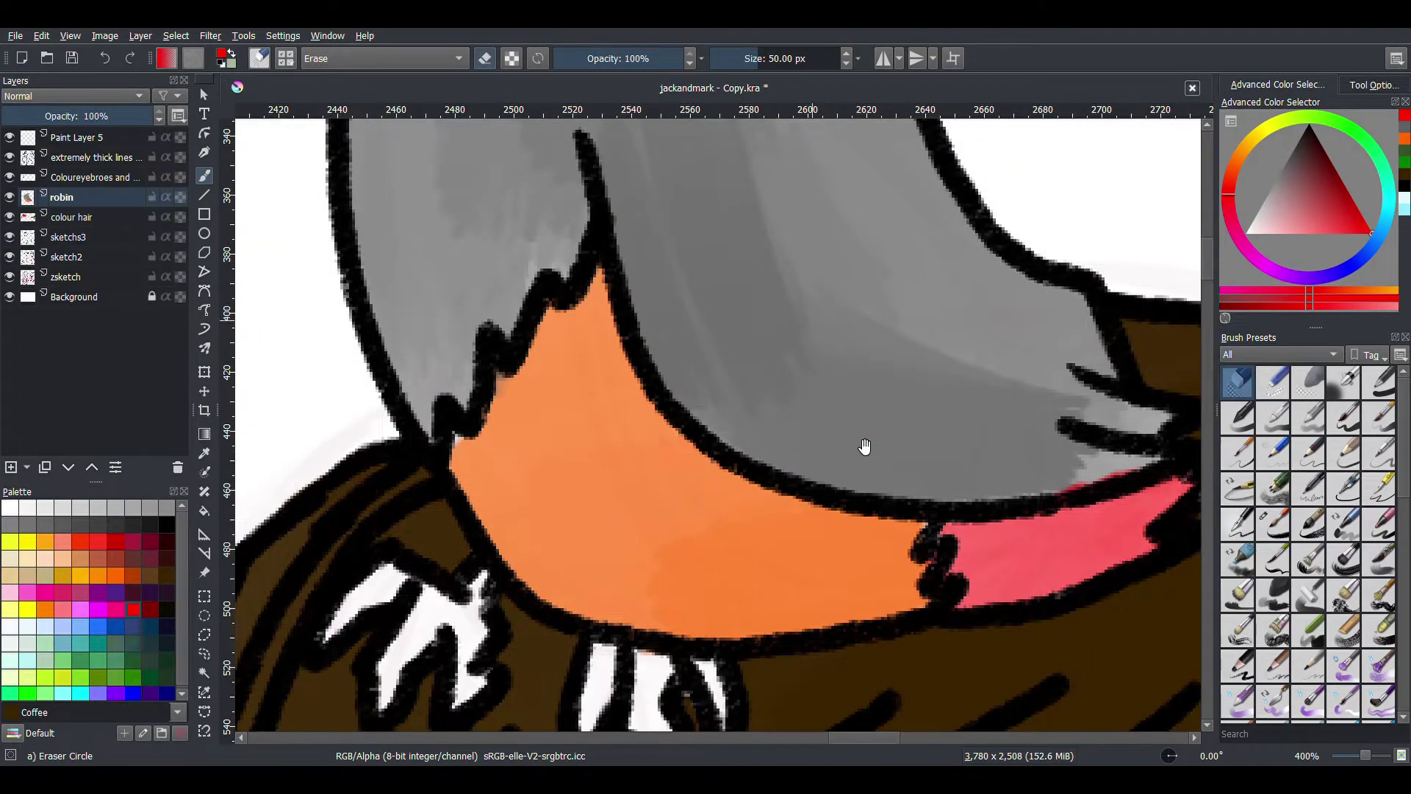
Step: Fill the bird's eye black around its two highlights with the 15 px Ink-7 Brush Rough
scroll(865, 446, "up", 8)
scroll(864, 446, "left", 5)
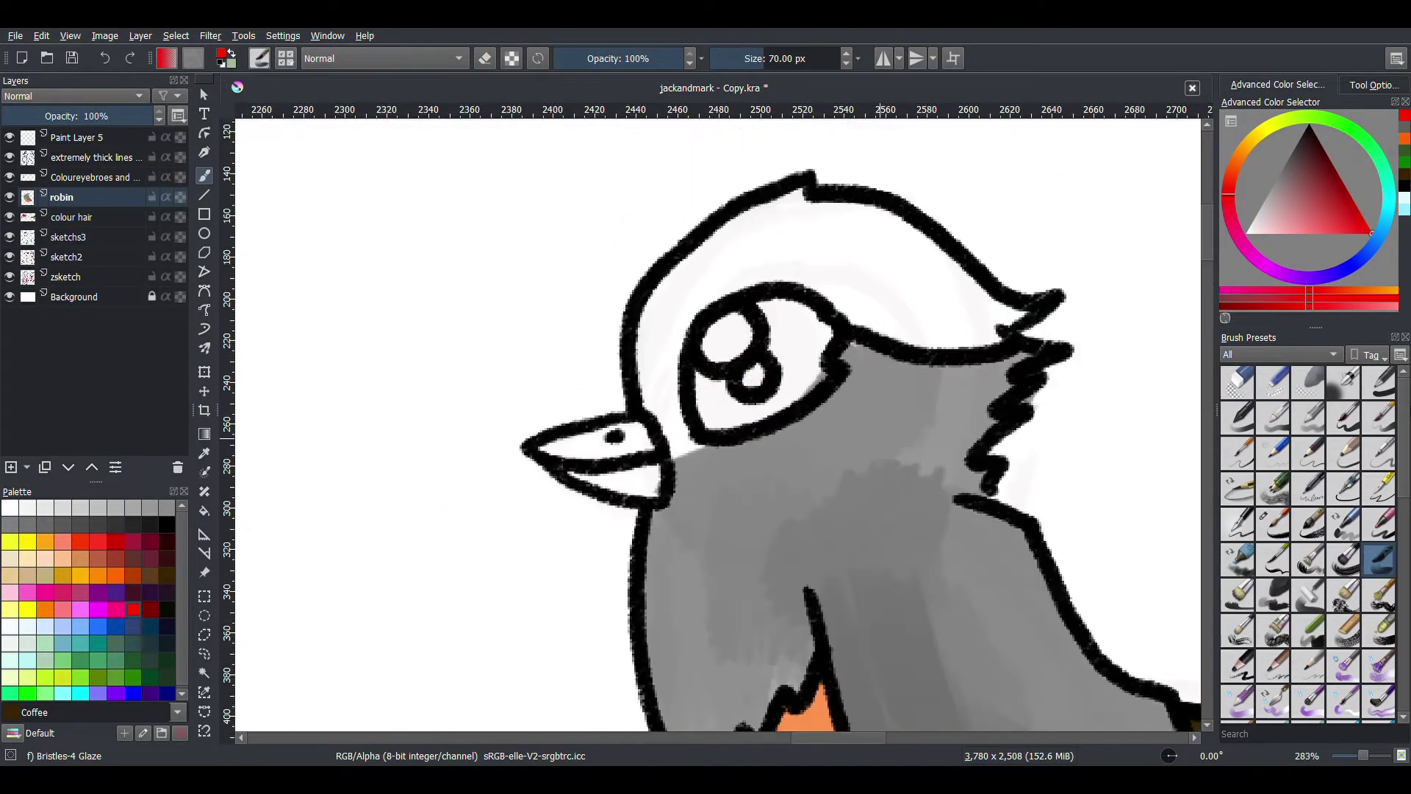
key("d")
key(".")
mouse_move(733, 363)
left_mouse_down()
mouse_move(706, 400)
mouse_move(749, 431)
mouse_move(787, 289)
mouse_move(869, 305)
mouse_move(706, 396)
left_mouse_up()
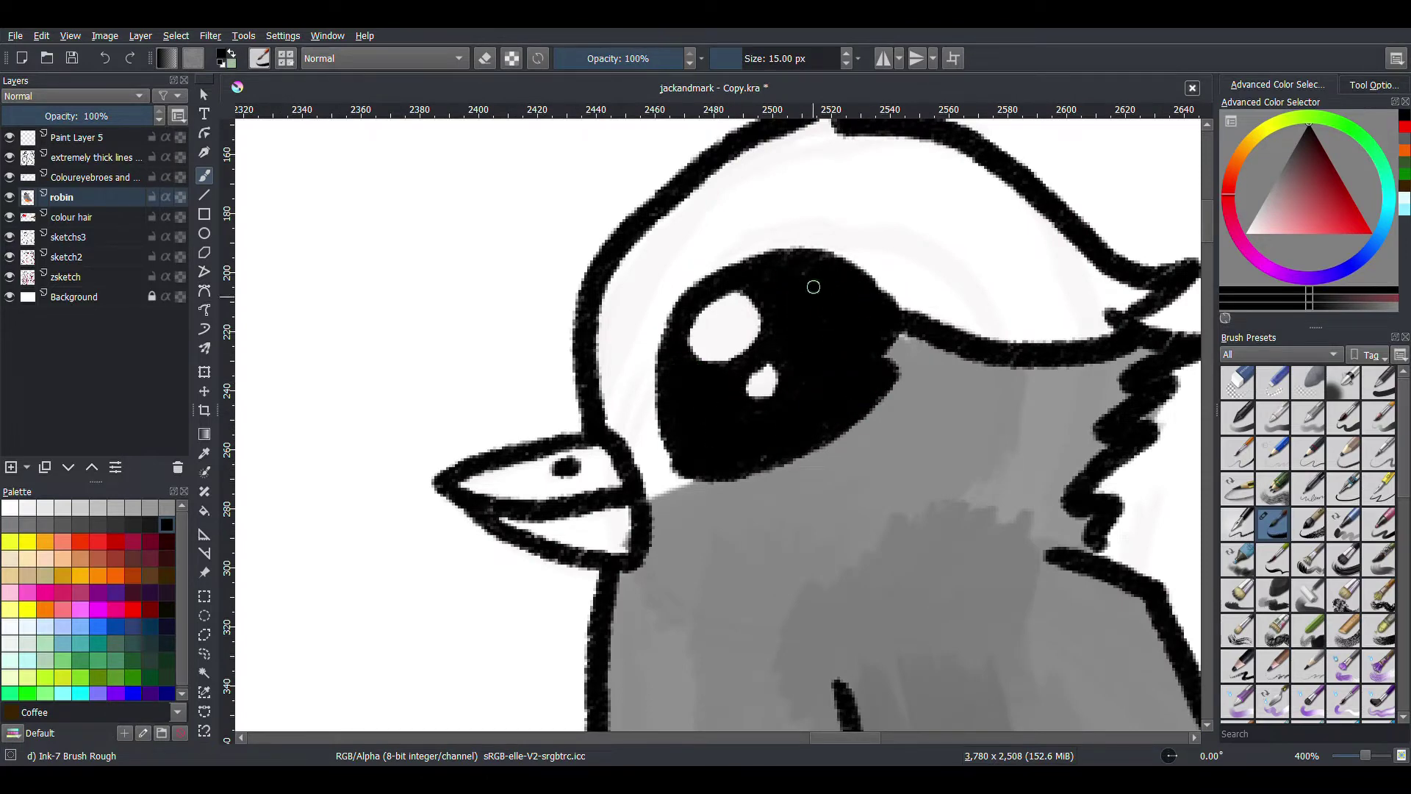
scroll(740, 374, "down", 4)
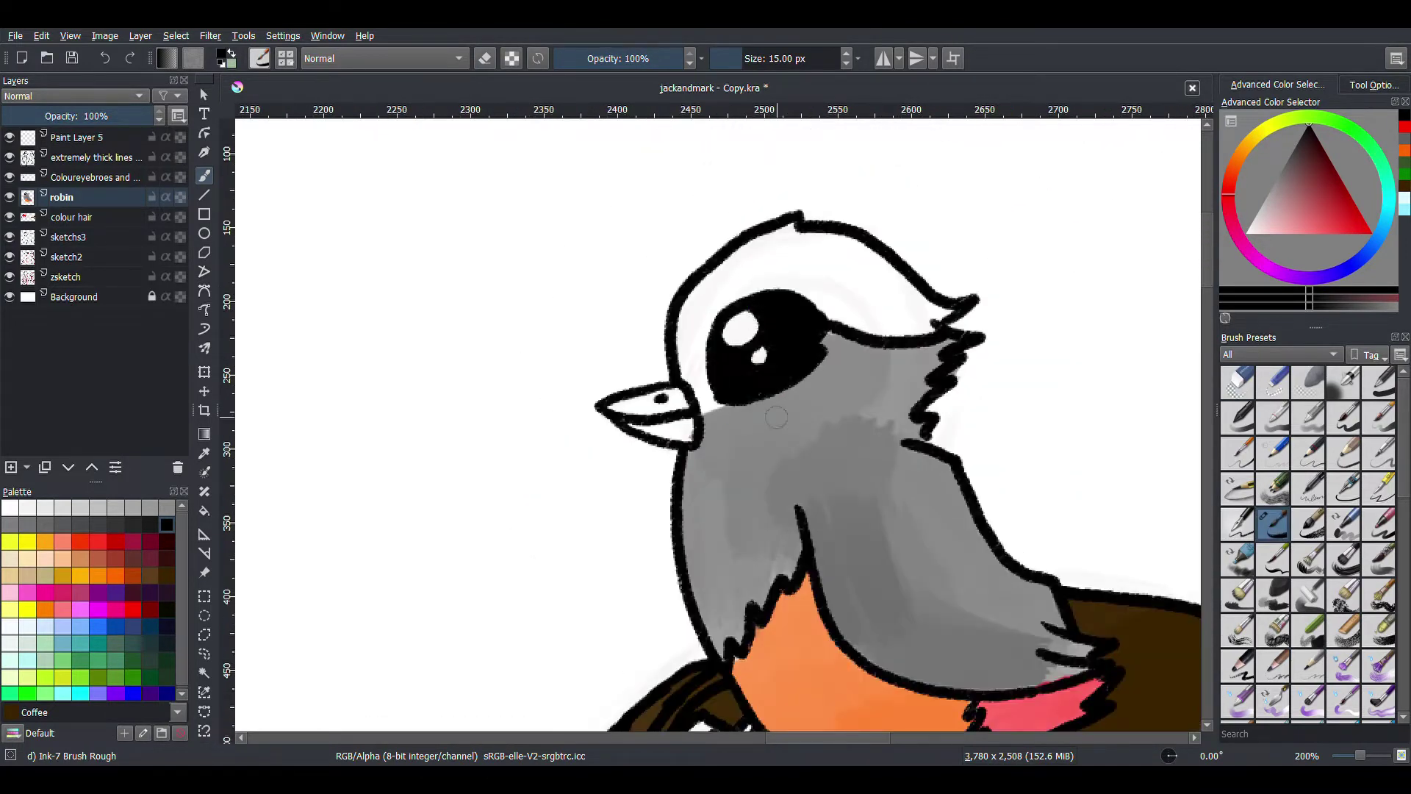
Step: Paint the bird's beak yellow with the 70 px Bristles-4 Glaze brush, keeping the colour inside the outline
left_click(27, 541)
left_click(1378, 560)
scroll(514, 441, "up", 1)
mouse_move(573, 426)
left_mouse_down()
mouse_move(624, 388)
mouse_move(551, 385)
mouse_move(661, 464)
left_mouse_up()
key("e")
key("e")
scroll(671, 372, "down", 5)
mouse_move(671, 372)
left_mouse_down()
mouse_move(683, 432)
mouse_move(805, 358)
mouse_move(791, 327)
left_mouse_up()
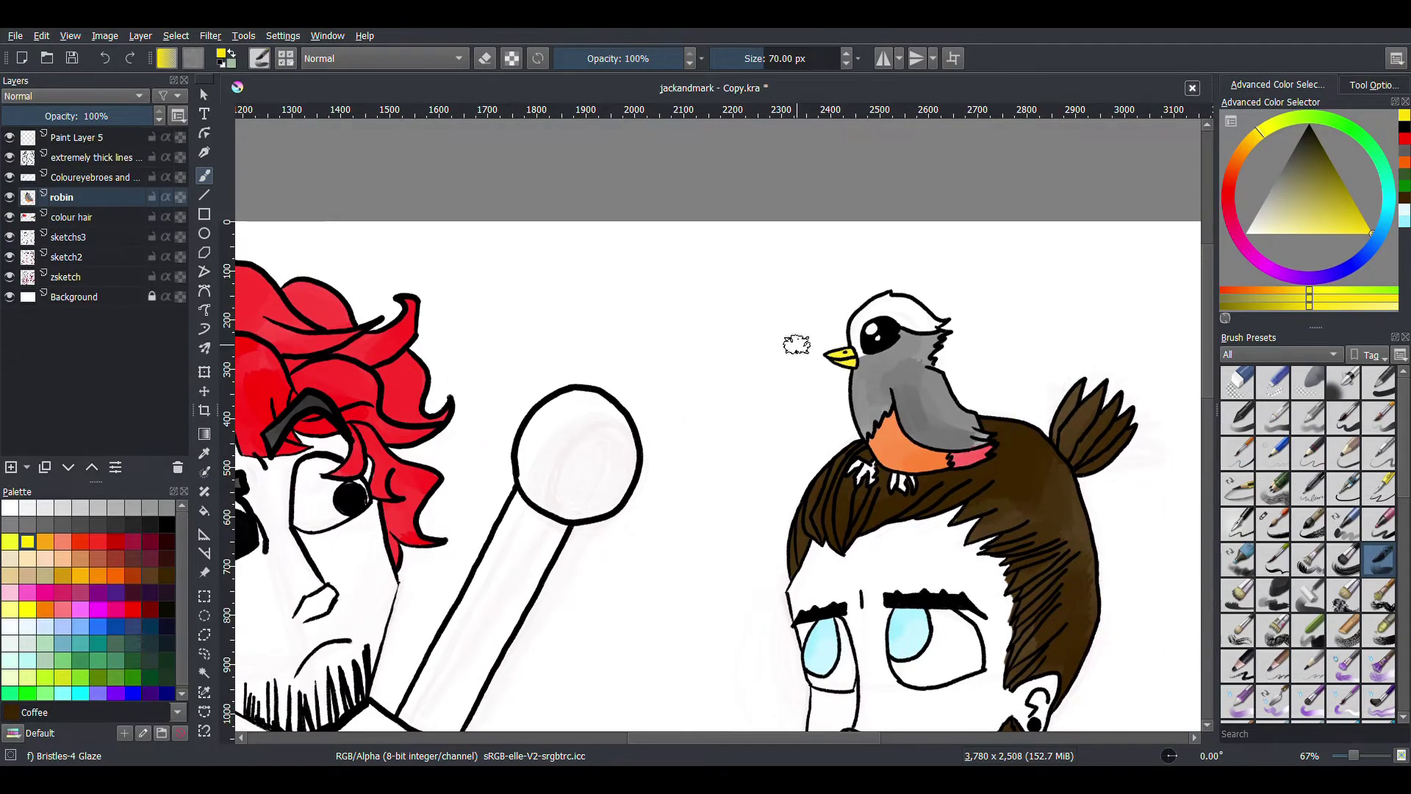
Step: Add a new paint layer directly above sketchs3 and name it clothes
scroll(683, 430, "down", 10)
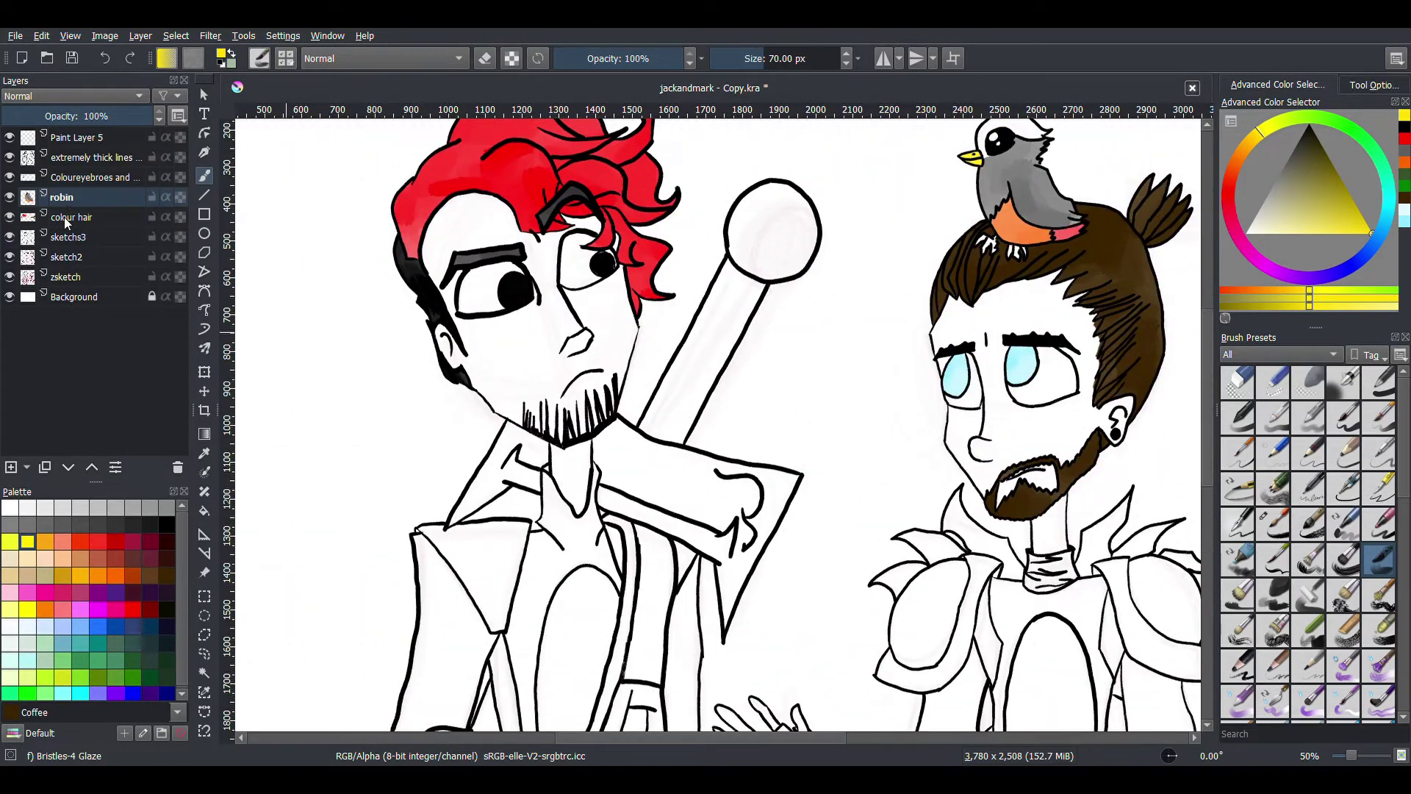
left_click(92, 237)
key("Insert")
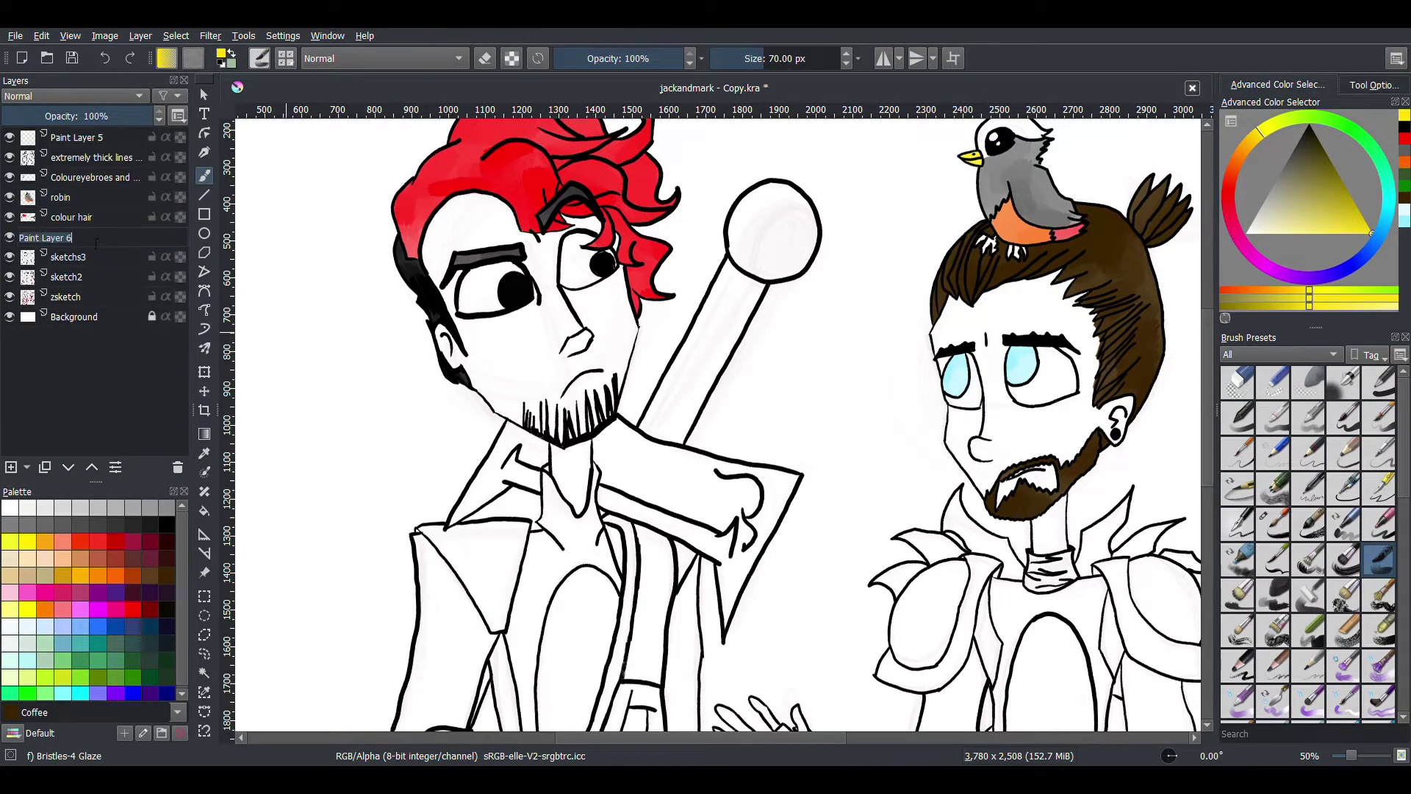
key("Return")
Step: Paint the armoured character's tunic dark brown around the chest oval on the clothes layer
scroll(683, 430, "down", 3)
left_click(167, 575)
scroll(1060, 565, "up", 3)
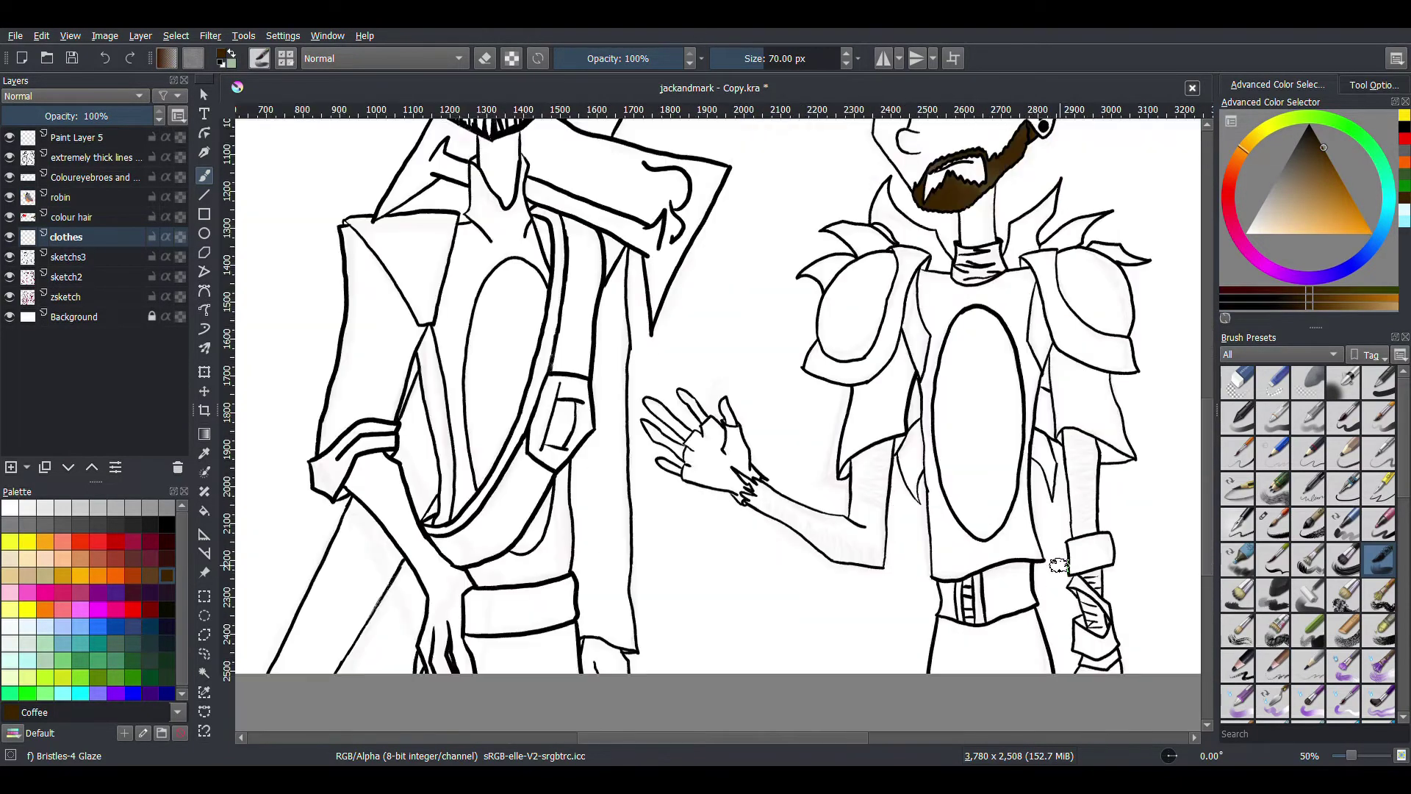
scroll(1060, 565, "up", 2)
left_click_drag(1055, 463, 630, 369)
left_click_drag(716, 275, 735, 224)
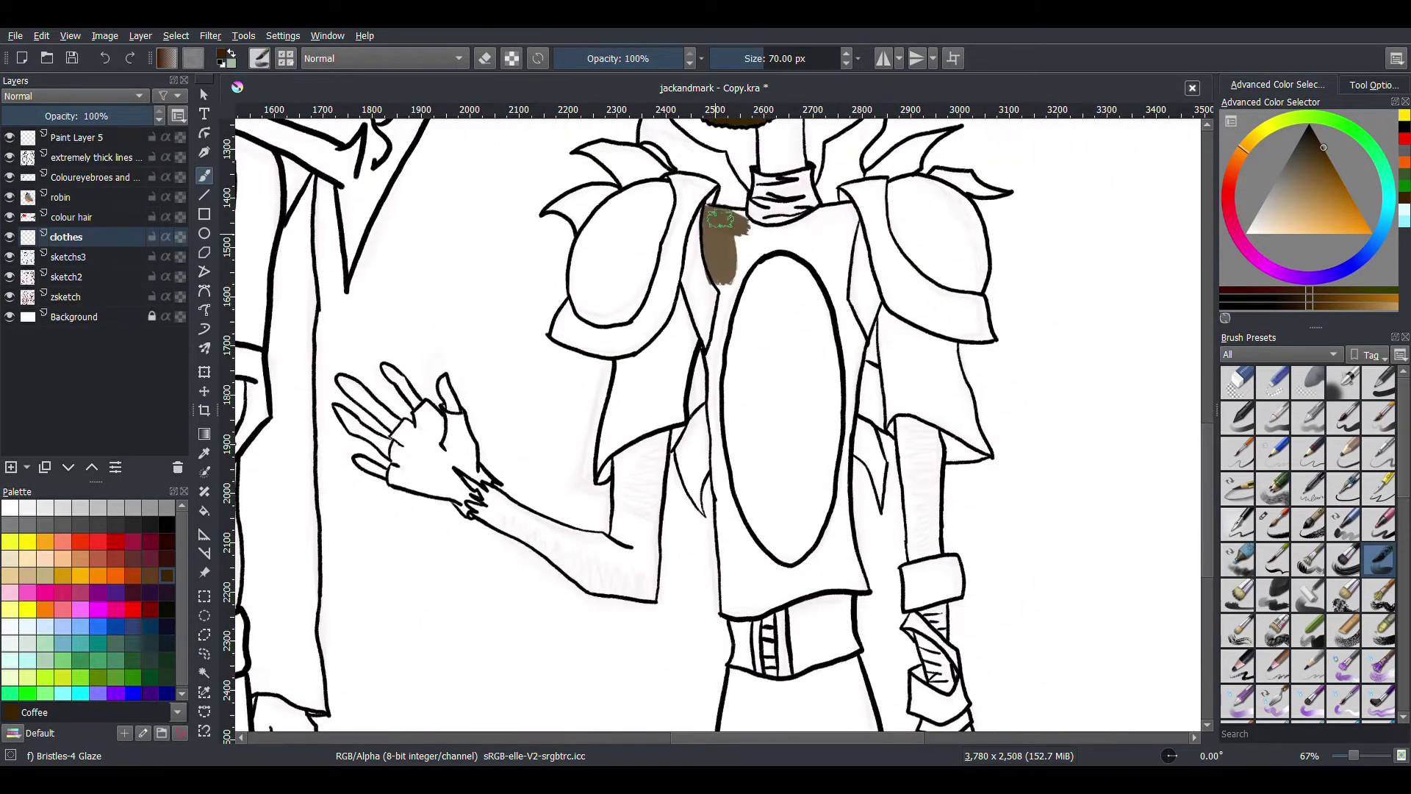
mouse_move(732, 283)
left_mouse_down()
mouse_move(717, 363)
mouse_move(729, 579)
mouse_move(747, 614)
left_mouse_up()
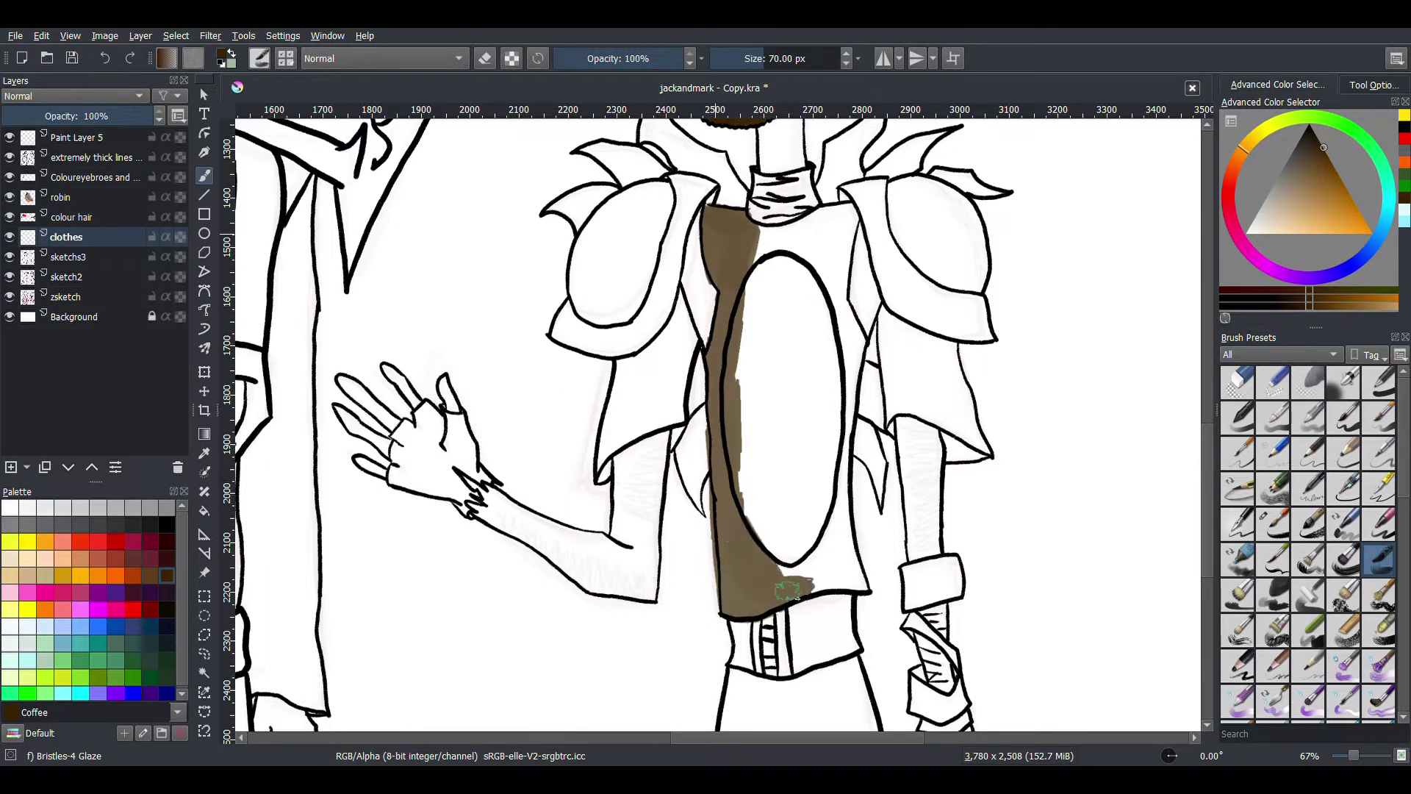
mouse_move(847, 553)
left_mouse_down()
mouse_move(847, 359)
mouse_move(826, 288)
mouse_move(779, 239)
left_mouse_up()
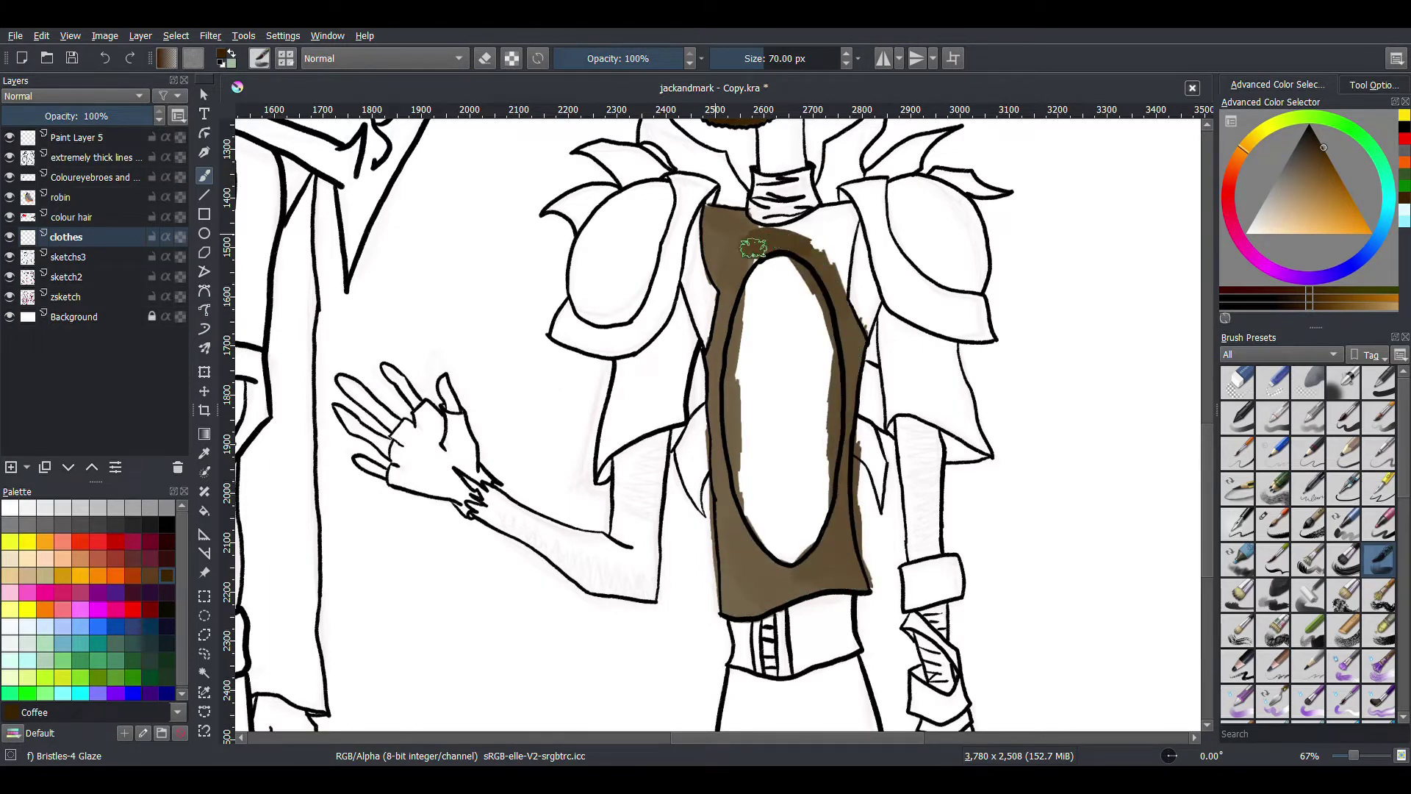
Step: Erase the brown overspill inside the chest oval and along the tunic's outer edges with the 50 px Eraser Circle
key("e")
scroll(482, 473, "up", 2)
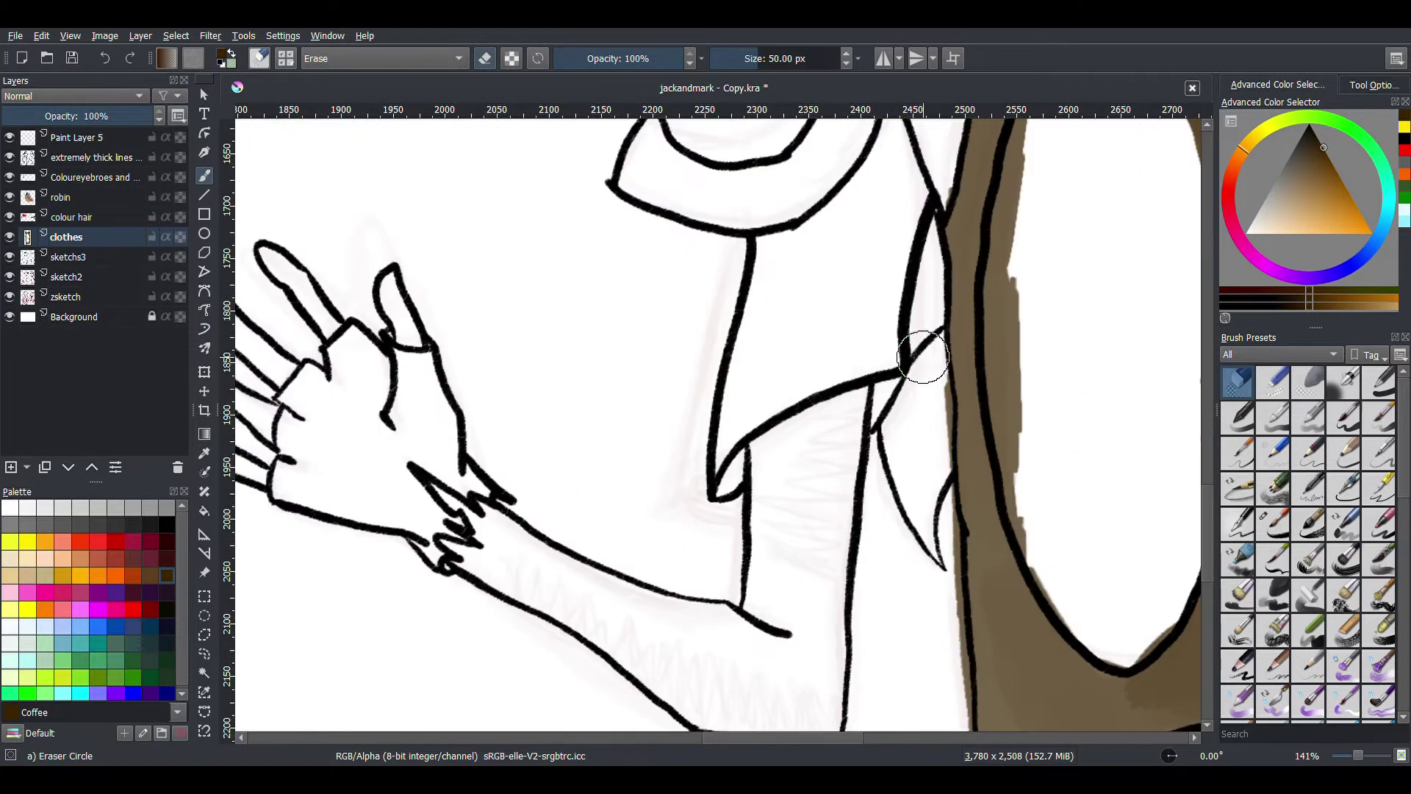
left_click_drag(942, 515, 808, 403)
left_click_drag(1068, 572, 781, 403)
left_click_drag(787, 353, 782, 529)
mouse_move(548, 209)
left_mouse_down()
mouse_move(510, 318)
mouse_move(566, 580)
left_mouse_up()
left_click_drag(633, 595, 654, 684)
left_click_drag(567, 229, 628, 297)
mouse_move(749, 251)
left_mouse_down()
mouse_move(806, 470)
mouse_move(738, 305)
left_mouse_up()
left_click_drag(744, 243, 714, 562)
mouse_move(1116, 411)
left_mouse_down()
mouse_move(1067, 573)
mouse_move(1176, 764)
left_mouse_up()
scroll(809, 314, "down", 2)
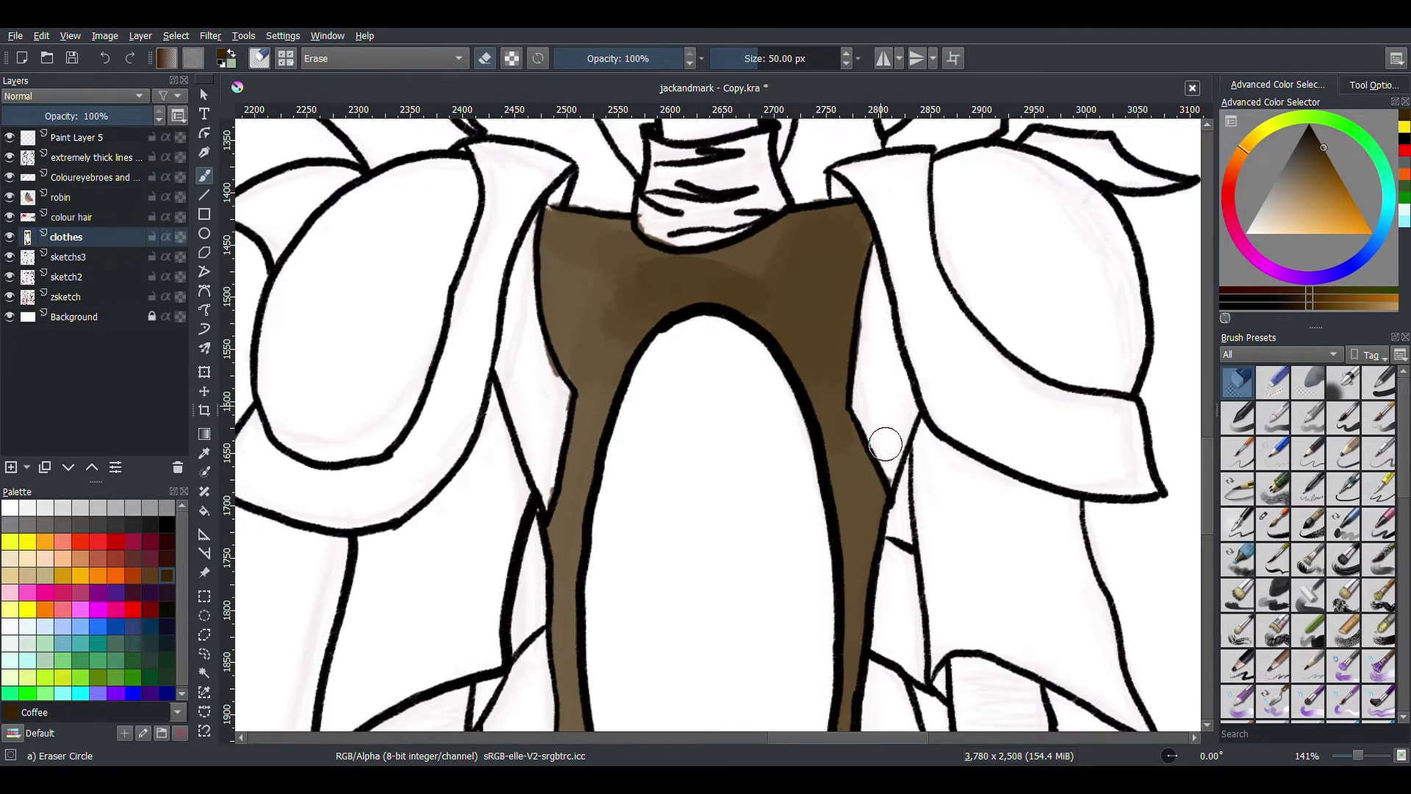
scroll(886, 444, "down", 2)
scroll(915, 413, "left", 3)
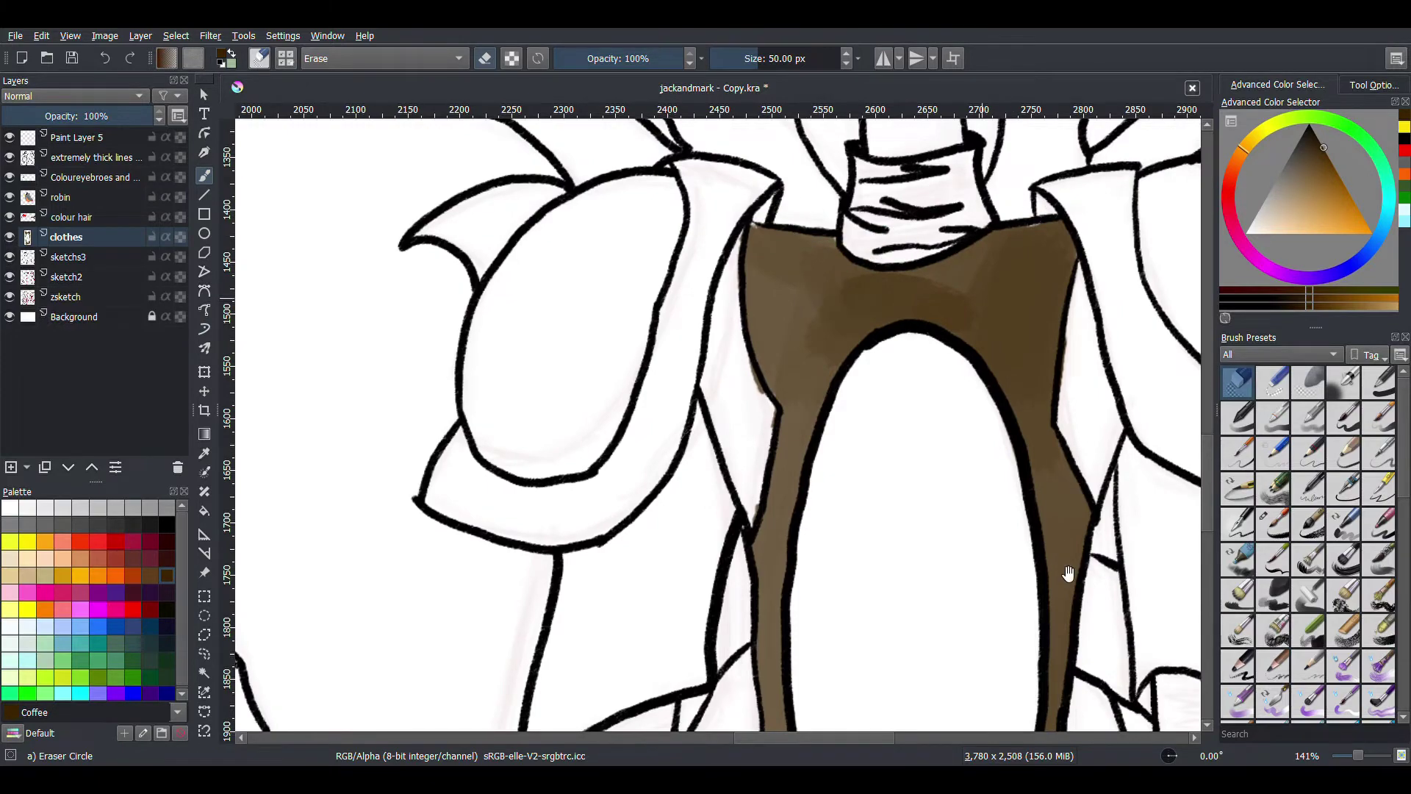
Step: Paint the armoured character's trousers dark brown below the belt and erase the overspill along their edges
key("slash")
key("minus")
key("minus")
key("minus")
left_click_drag(707, 364, 699, 403)
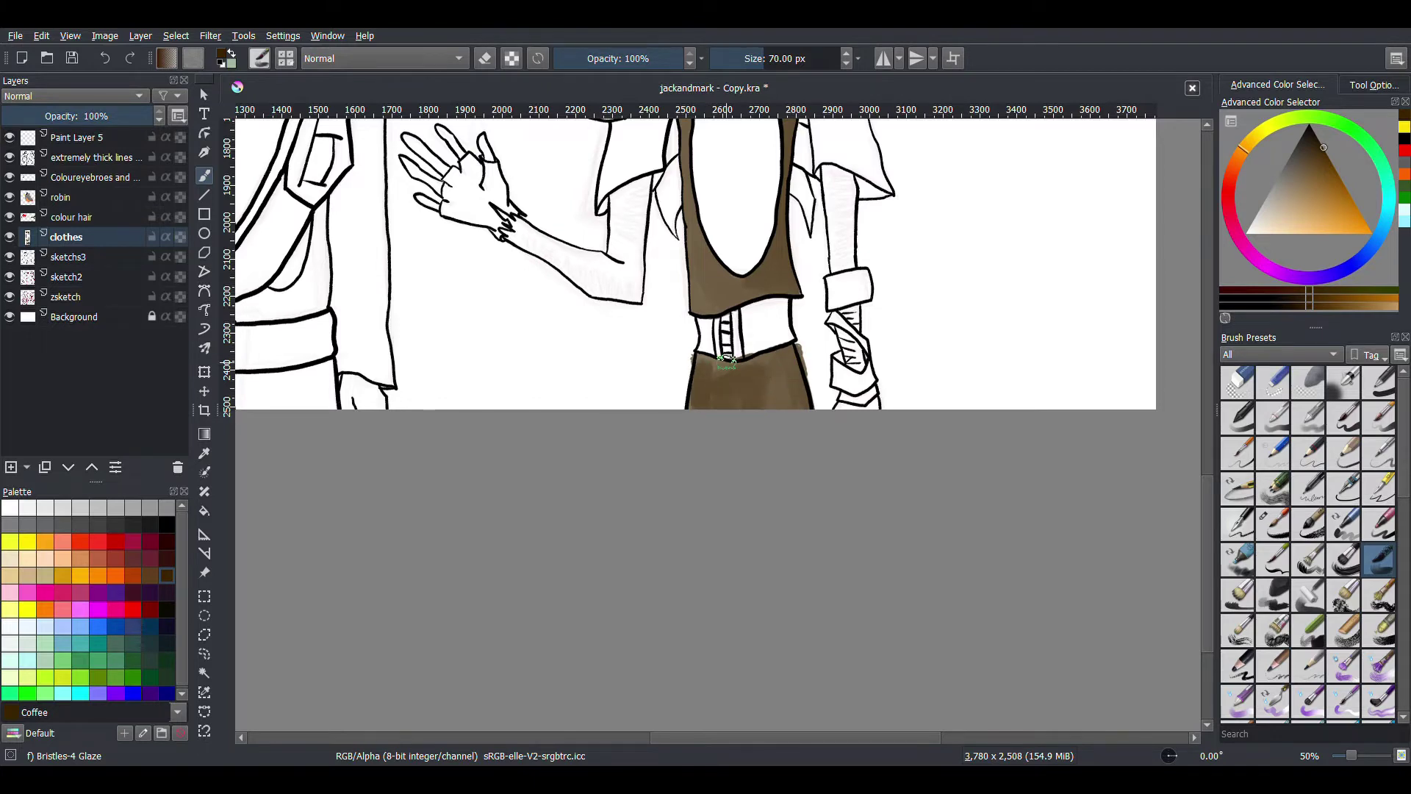
key("slash")
key("plus")
key("plus")
key("plus")
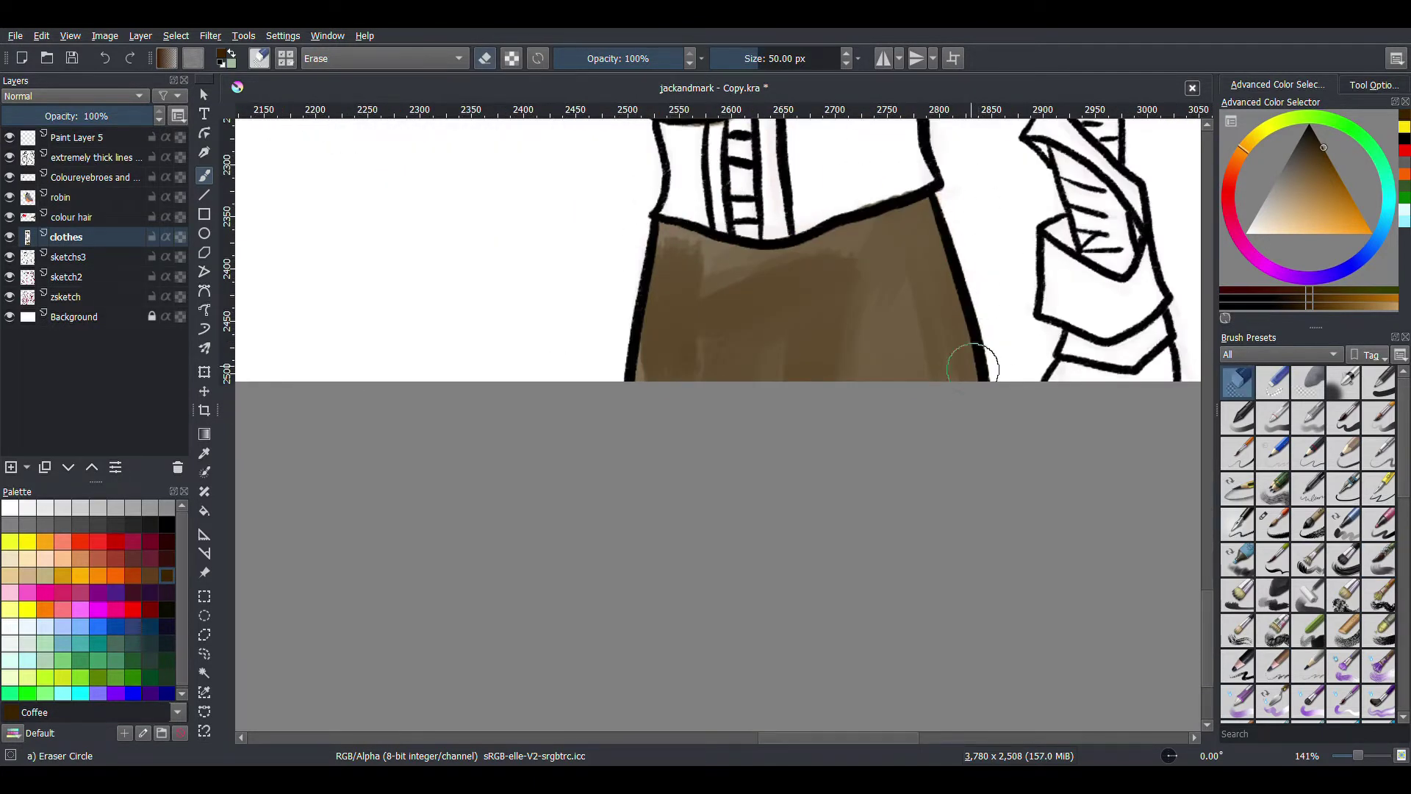
Step: Paint both of the armoured character's sleeves dark brown below the shoulder plates
key("slash")
key("minus")
scroll(757, 340, "left", 3)
left_click_drag(765, 324, 709, 419)
mouse_move(780, 228)
left_mouse_down()
mouse_move(800, 322)
mouse_move(706, 441)
mouse_move(757, 425)
mouse_move(718, 252)
mouse_move(838, 433)
mouse_move(796, 390)
mouse_move(735, 430)
left_mouse_up()
scroll(946, 349, "right", 5)
Step: Erase the brown overspill around the sleeve above the wrapped forearm with the 50 px Eraser Circle
key("slash")
scroll(710, 247, "down", 1)
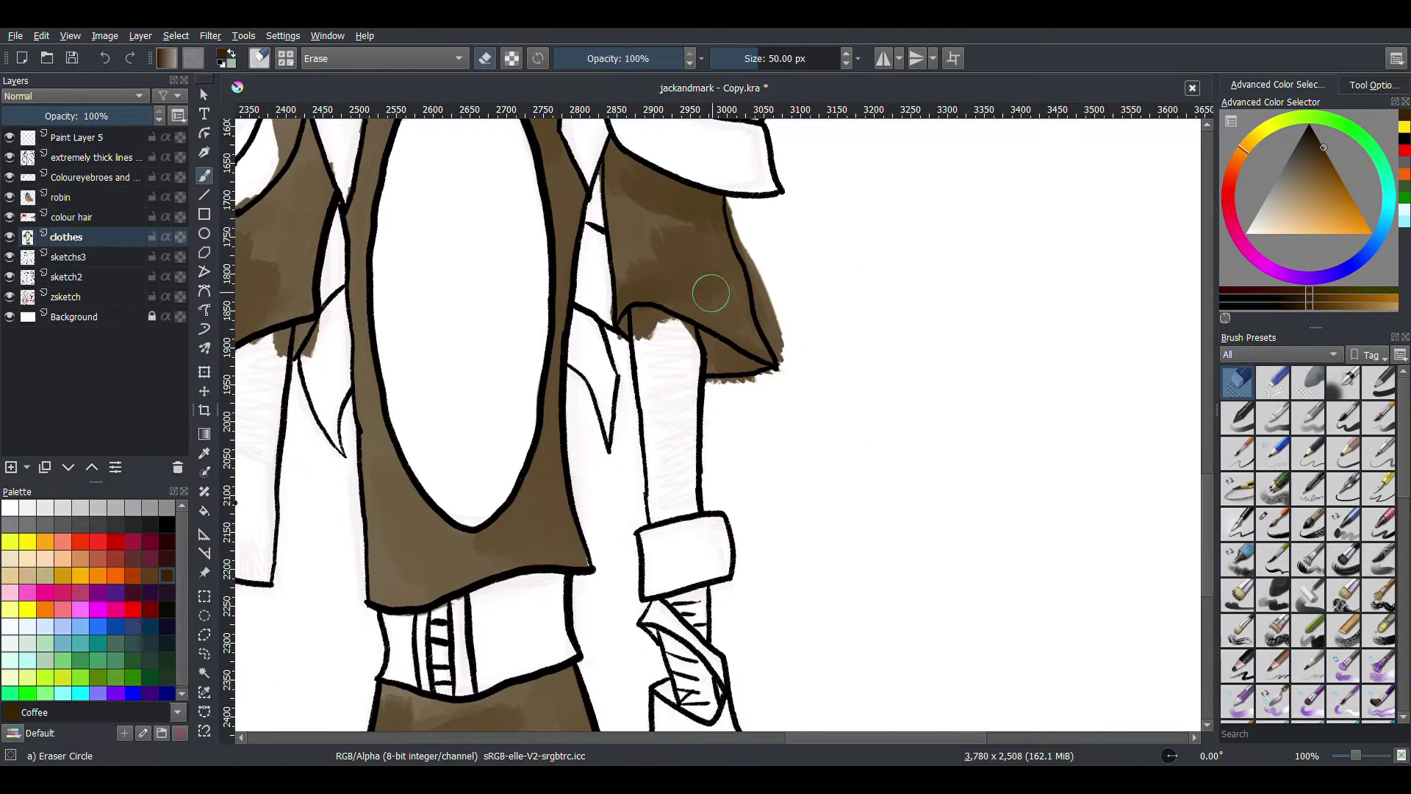
scroll(713, 279, "up", 3)
left_click_drag(1068, 574, 1039, 460)
left_click_drag(691, 389, 749, 370)
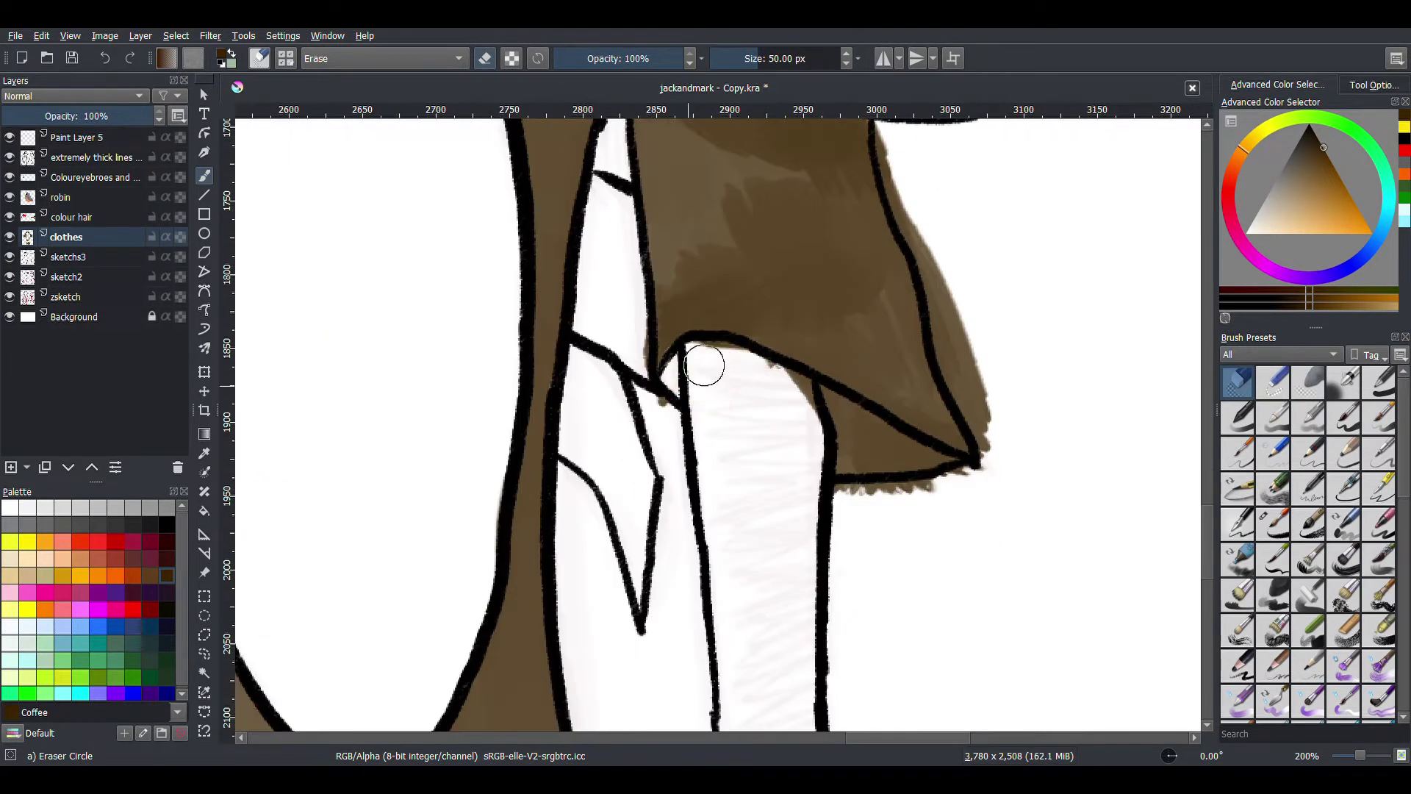
key("ctrl+z")
mouse_move(811, 436)
left_mouse_down()
mouse_move(803, 387)
mouse_move(704, 375)
left_mouse_up()
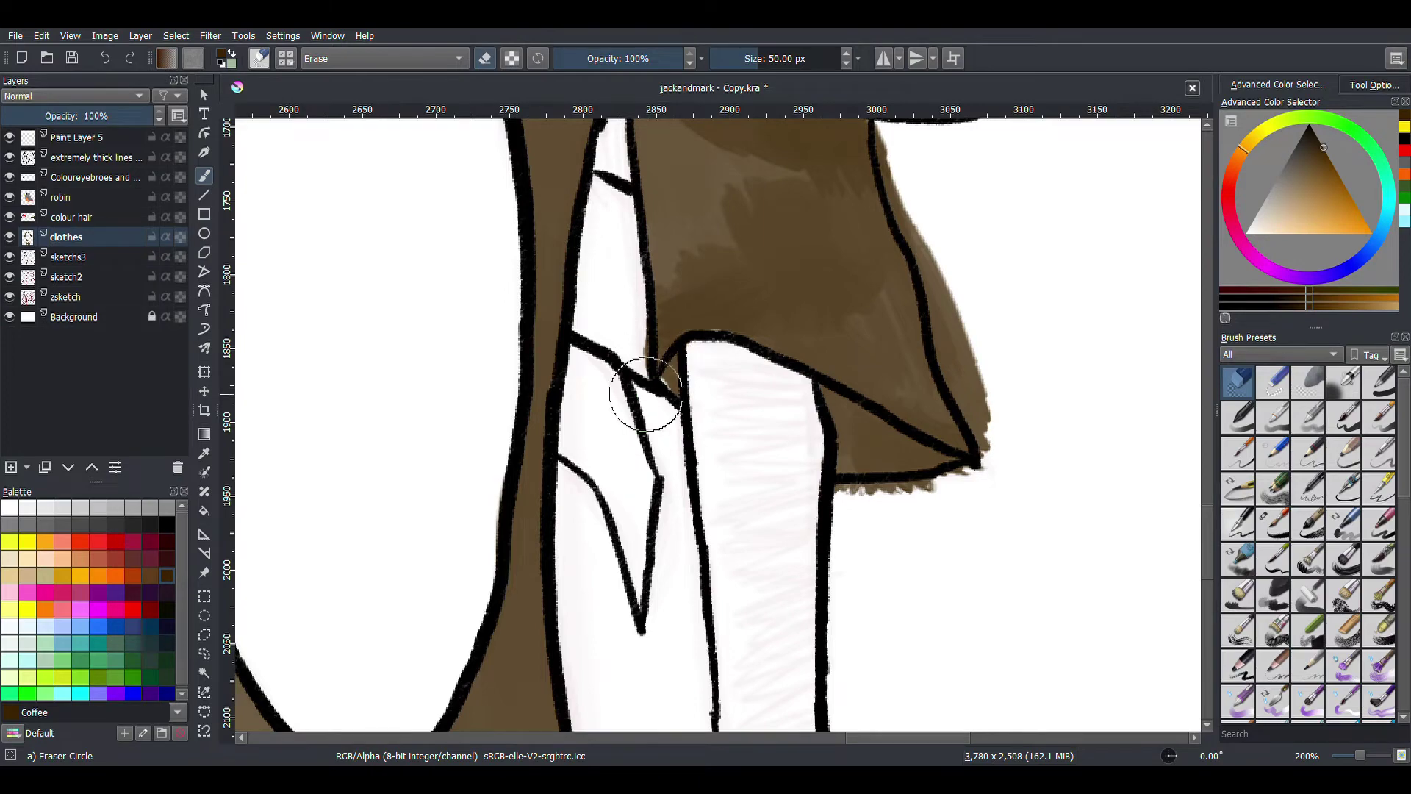
left_click_drag(652, 321, 369, 237)
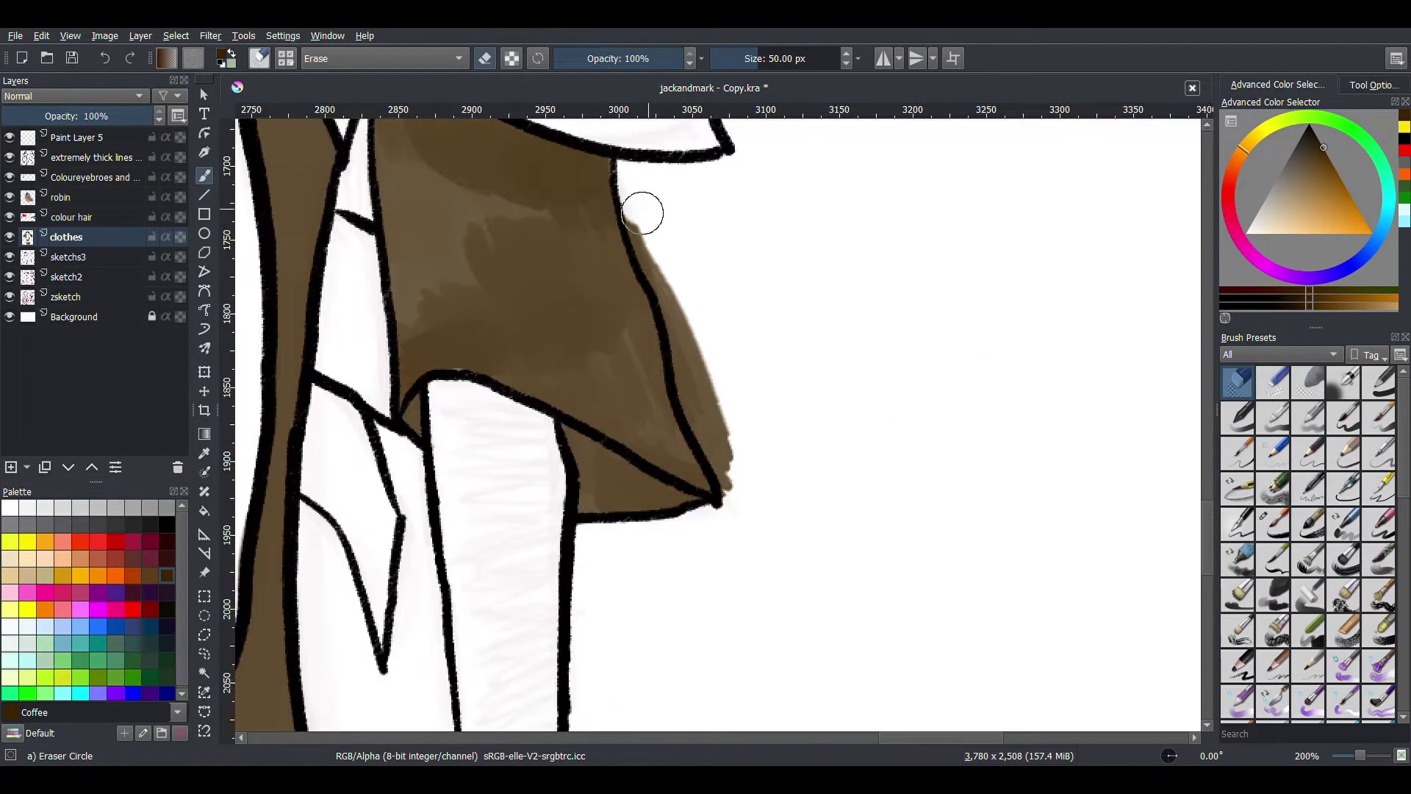
left_click_drag(646, 211, 719, 426)
left_click_drag(735, 477, 1072, 574)
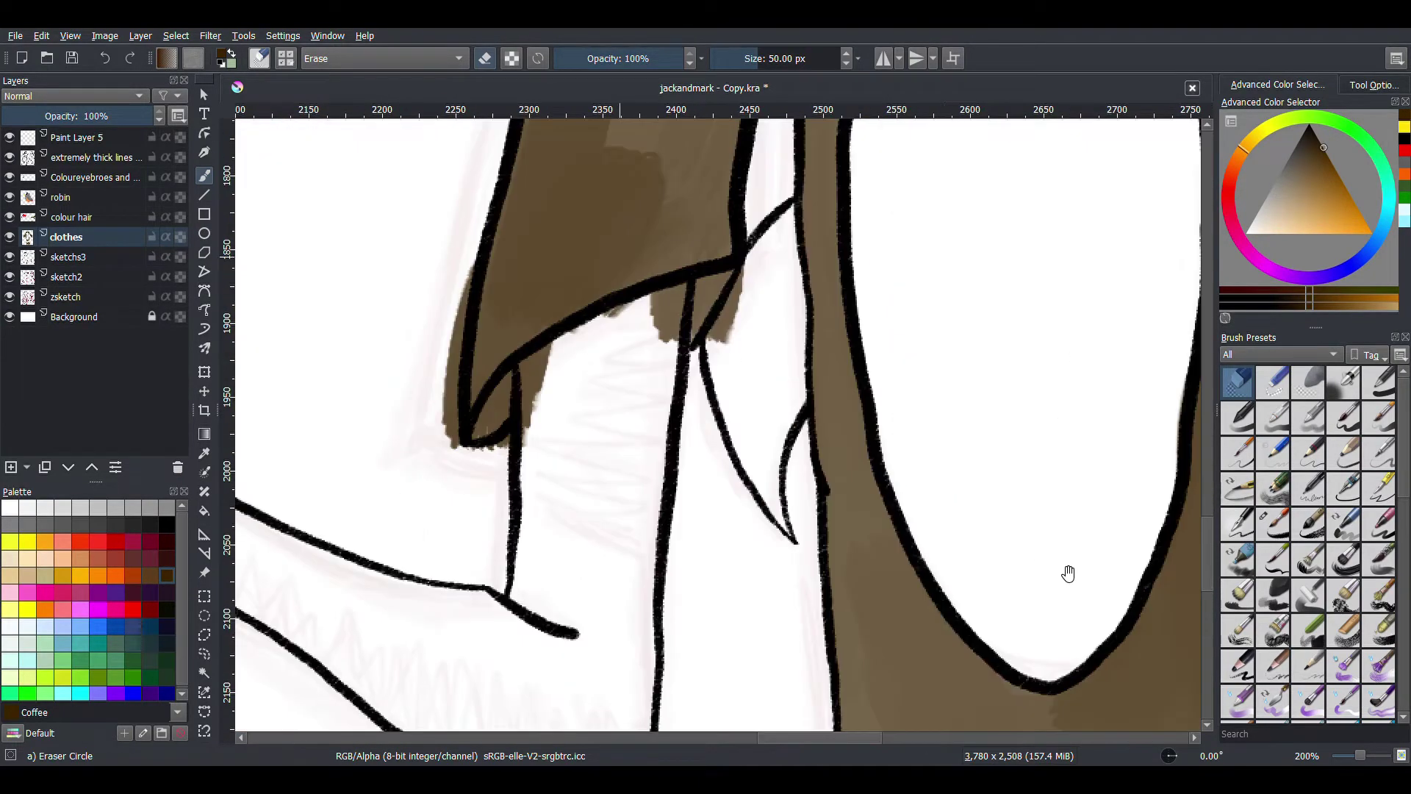
Step: Erase the brown overspill around the sleeve of the raised-hand arm
left_click_drag(1068, 574, 1099, 727)
mouse_move(602, 235)
left_mouse_down()
mouse_move(526, 267)
mouse_move(647, 147)
left_mouse_up()
mouse_move(714, 51)
left_mouse_down()
mouse_move(625, 198)
mouse_move(654, 316)
left_mouse_up()
left_click_drag(751, 224, 707, 329)
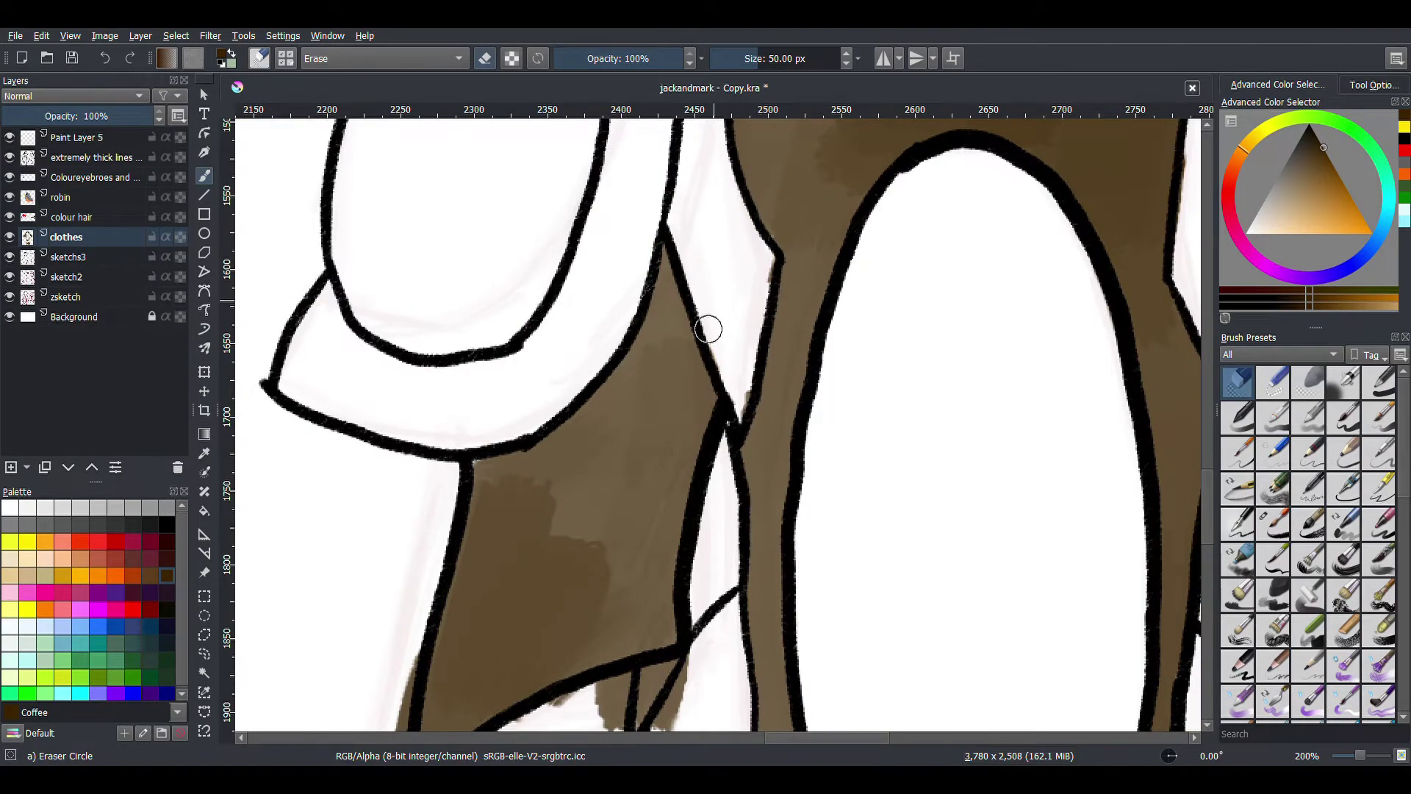
left_click_drag(402, 649, 497, 325)
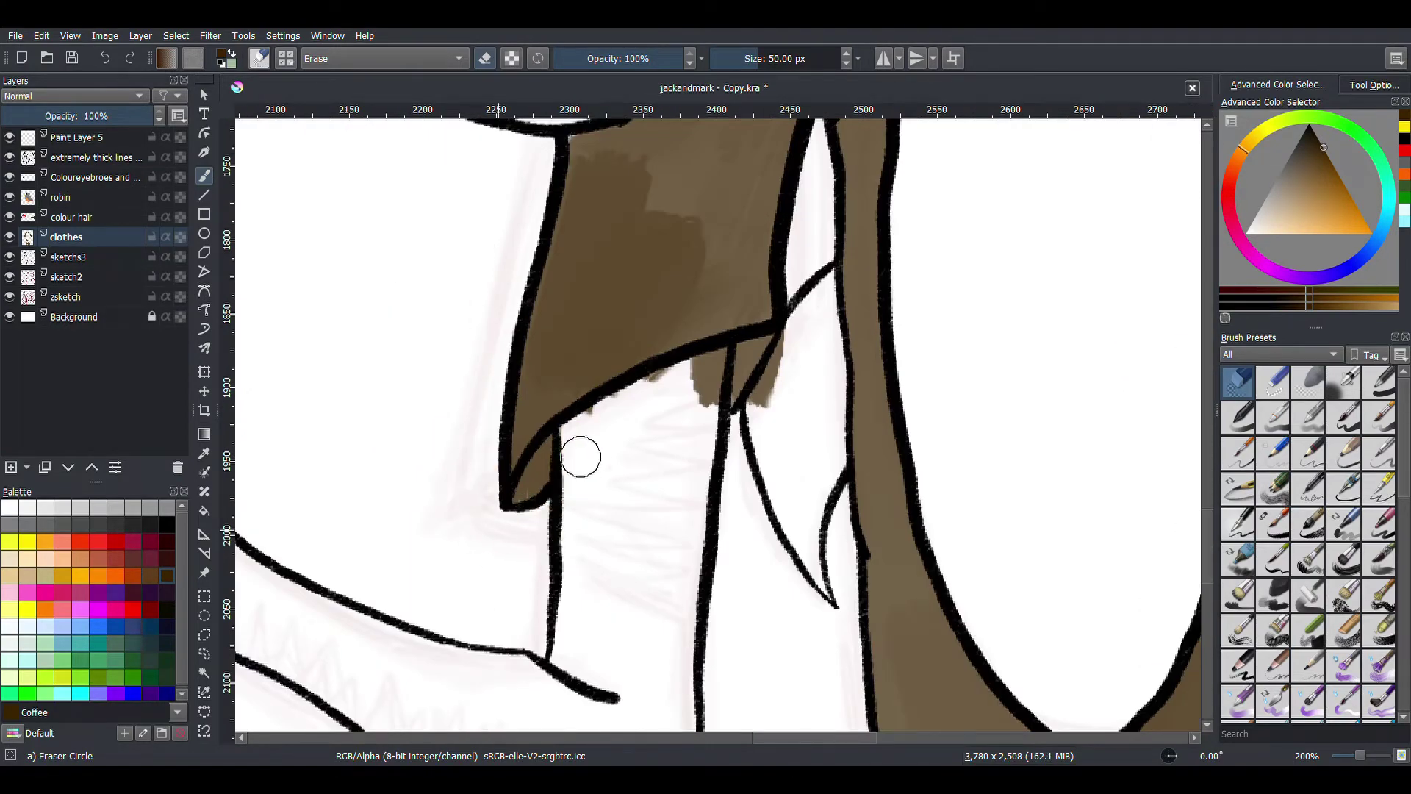
left_click_drag(581, 457, 711, 370)
Step: Paint the red-haired character's shirt mid grey around the chest oval, from the collar down to the belt
key("slash")
key("minus")
key("minus")
key("minus")
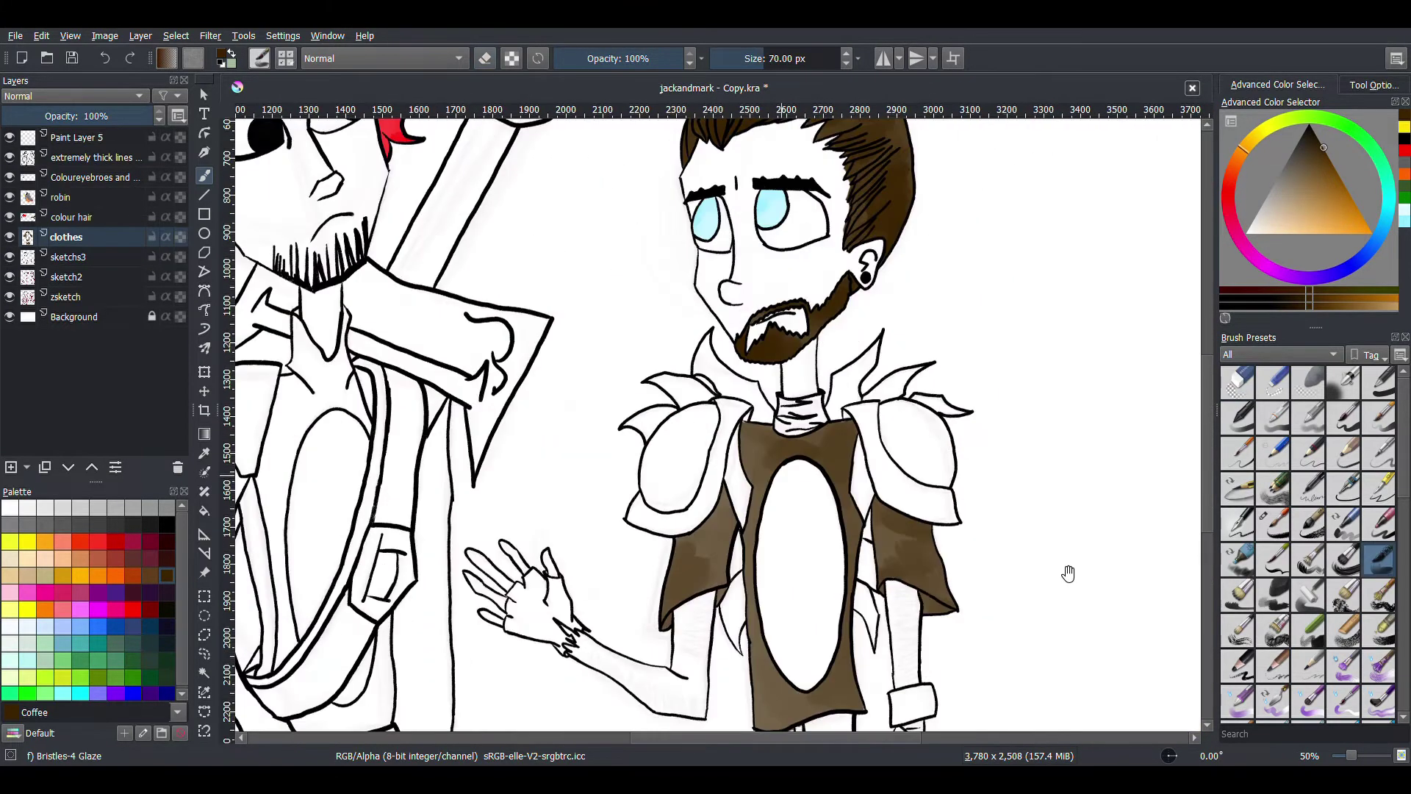
scroll(470, 337, "down", 2)
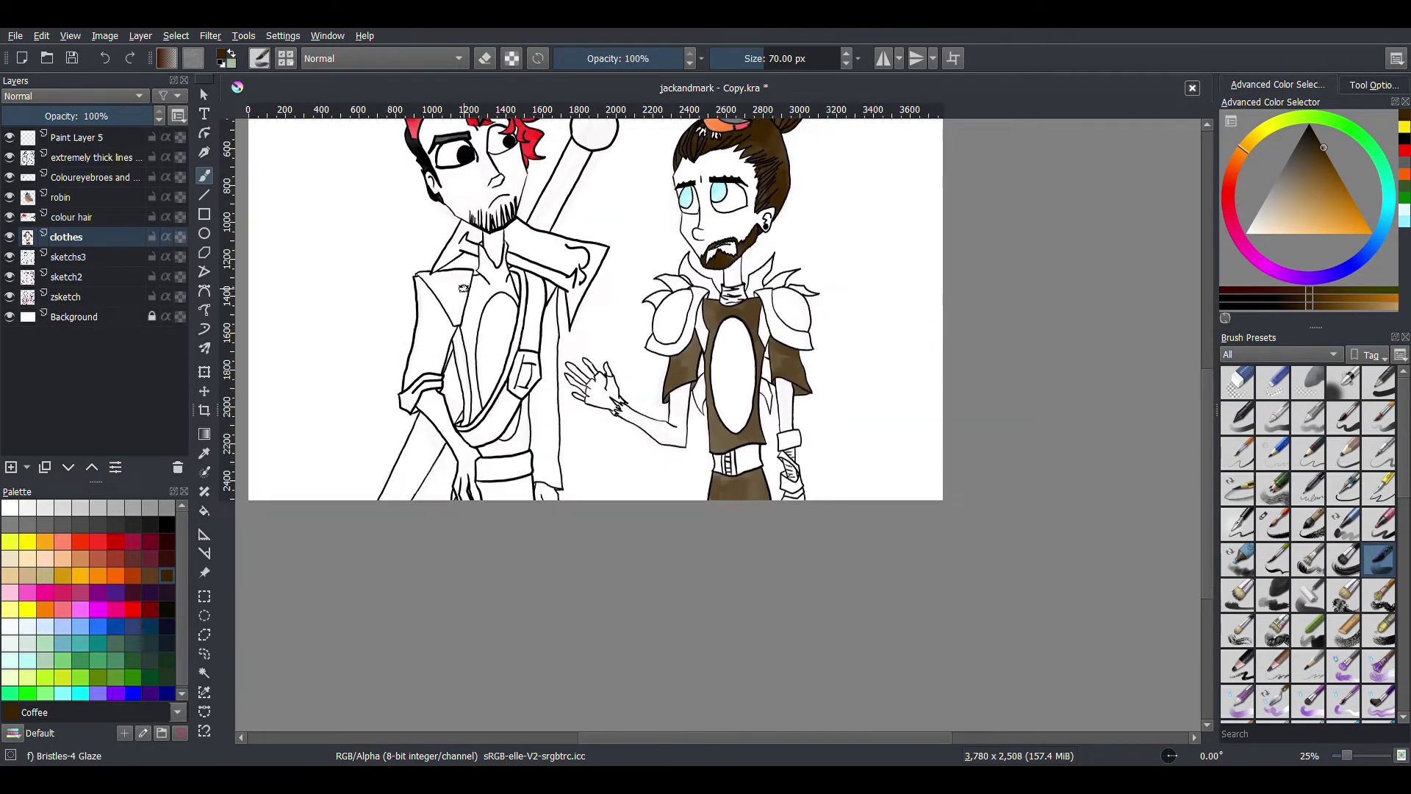
scroll(471, 336, "up", 1)
scroll(470, 336, "up", 1)
left_click(592, 296, "ctrl")
scroll(592, 297, "up", 1)
left_click_drag(572, 265, 562, 317)
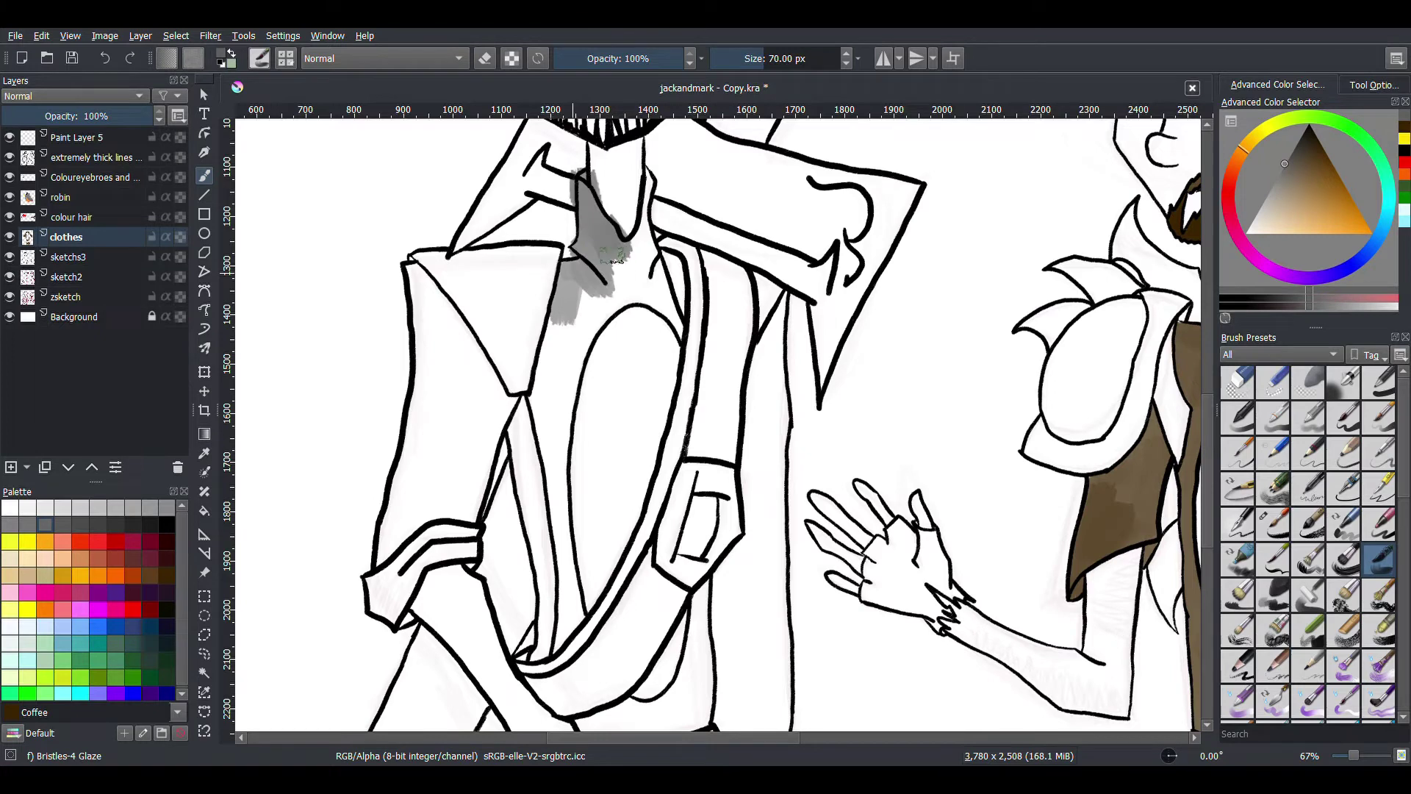
mouse_move(650, 281)
left_mouse_down()
mouse_move(553, 352)
mouse_move(577, 709)
left_mouse_up()
scroll(577, 710, "down", 3)
left_click(636, 491)
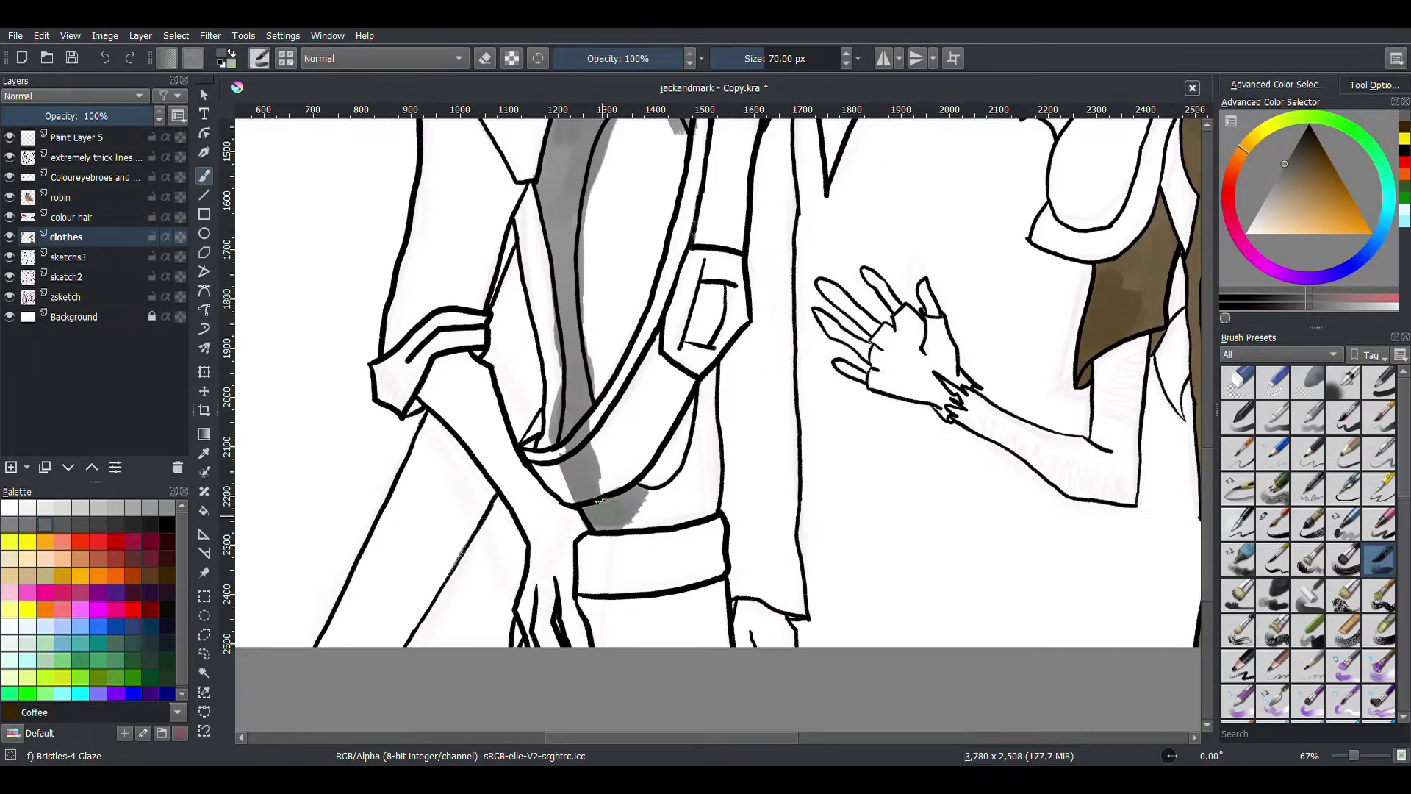
Step: Paint the red-haired character's coat mid grey, covering the rolled-up sleeve's upper arm and the long hanging side
scroll(747, 441, "down", 1)
scroll(593, 299, "up", 3)
scroll(592, 299, "left", 2)
left_click_drag(594, 368, 562, 441)
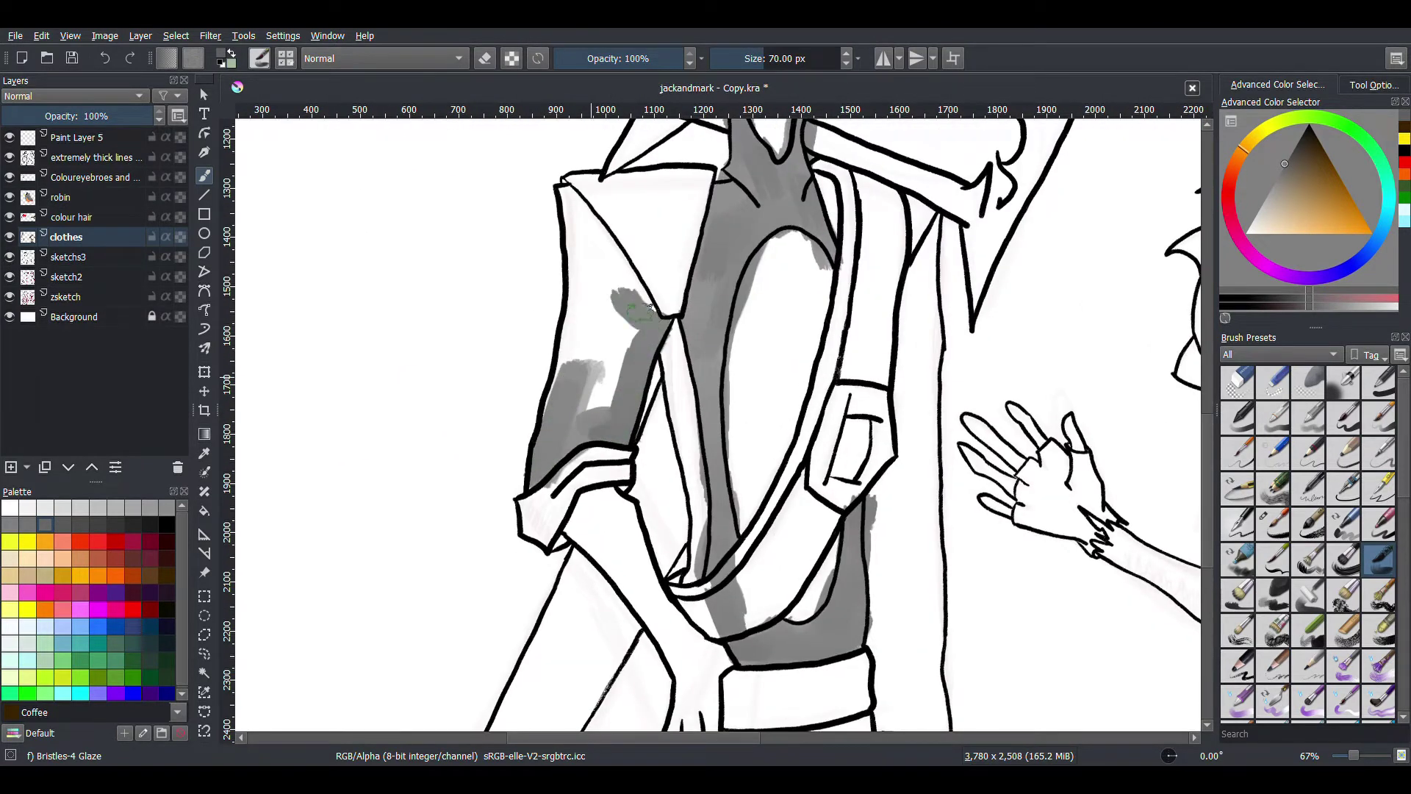
left_click_drag(558, 190, 545, 404)
scroll(610, 301, "down", 1)
scroll(610, 301, "right", 3)
mouse_move(724, 140)
left_mouse_down()
mouse_move(691, 382)
mouse_move(654, 472)
left_mouse_up()
mouse_move(664, 594)
left_mouse_down()
mouse_move(665, 647)
mouse_move(728, 661)
mouse_move(711, 478)
mouse_move(726, 548)
left_mouse_up()
scroll(721, 456, "down", 3)
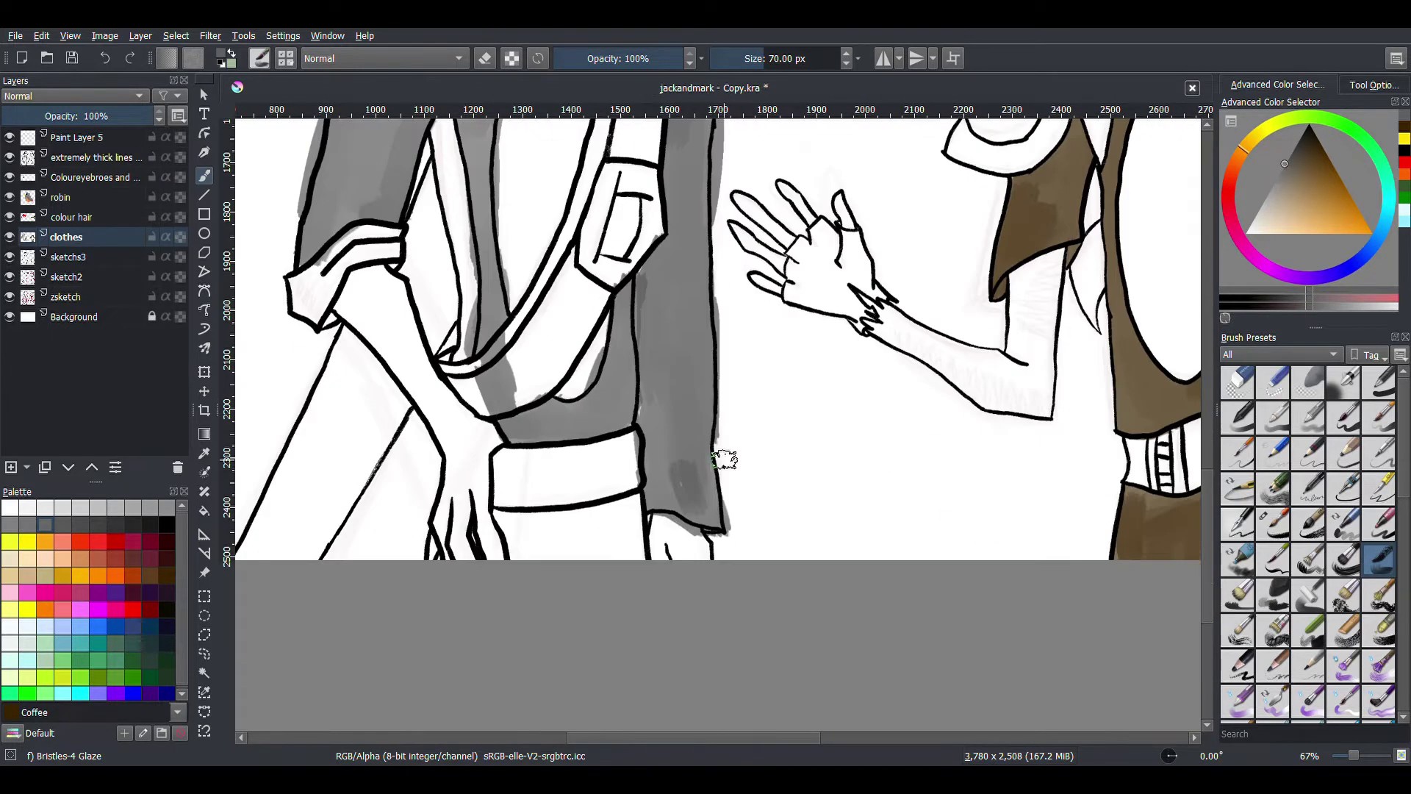
Step: Erase the grey overspill around the red-haired character's chest oval, diagonal sash and collar with the 50 px Eraser Circle
key("/")
scroll(721, 457, "up", 6)
scroll(724, 580, "down", 5)
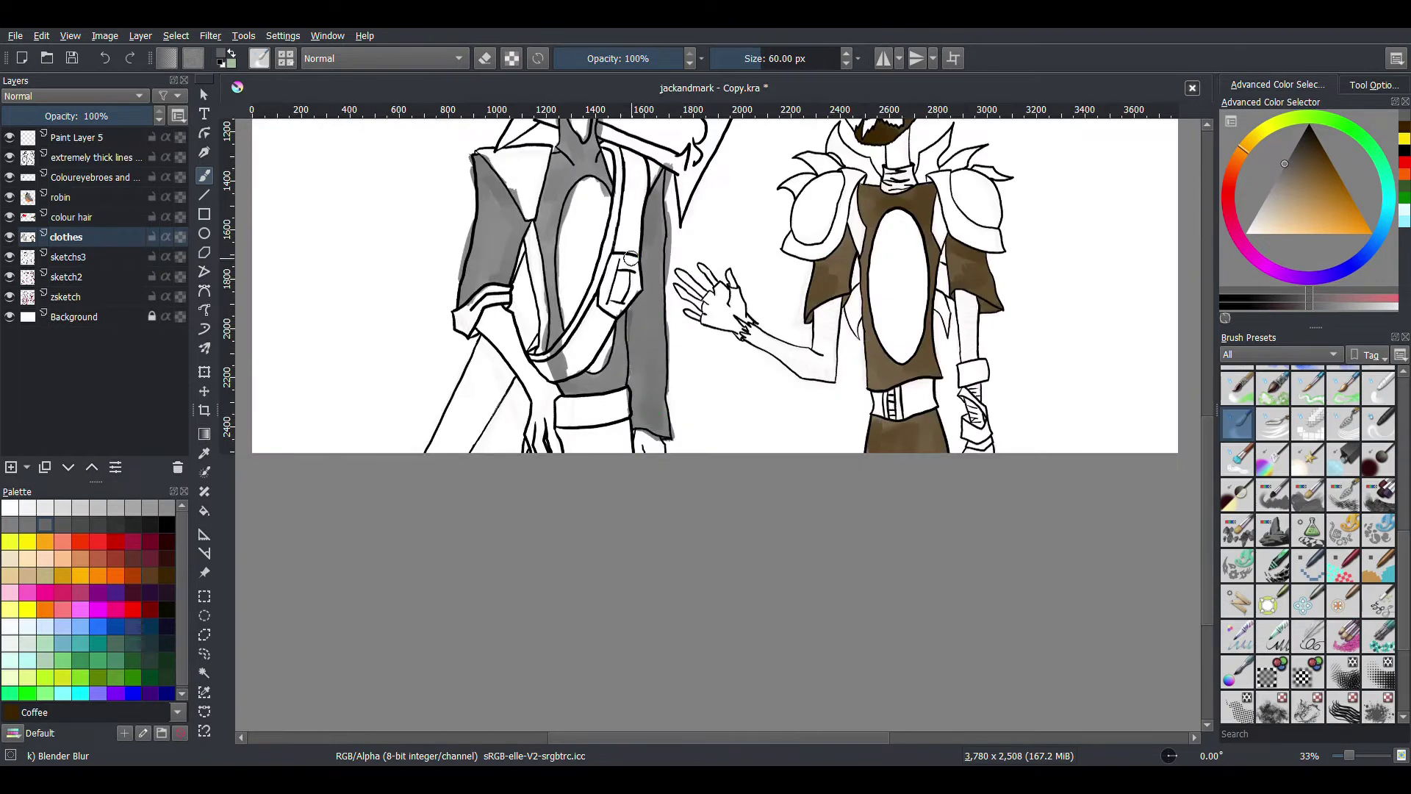
scroll(678, 237, "up", 3)
key("e")
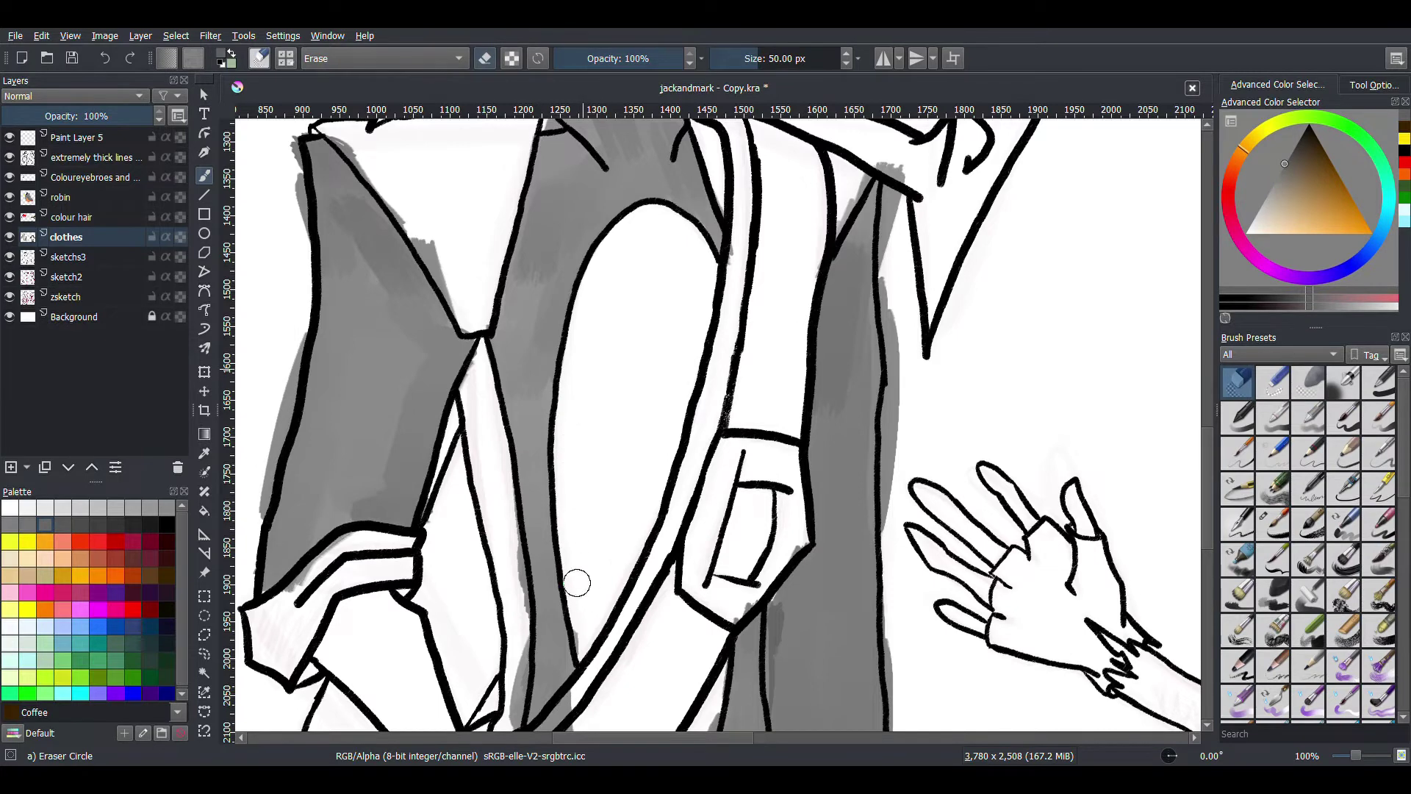
scroll(577, 583, "down", 3)
left_click_drag(610, 528, 649, 589)
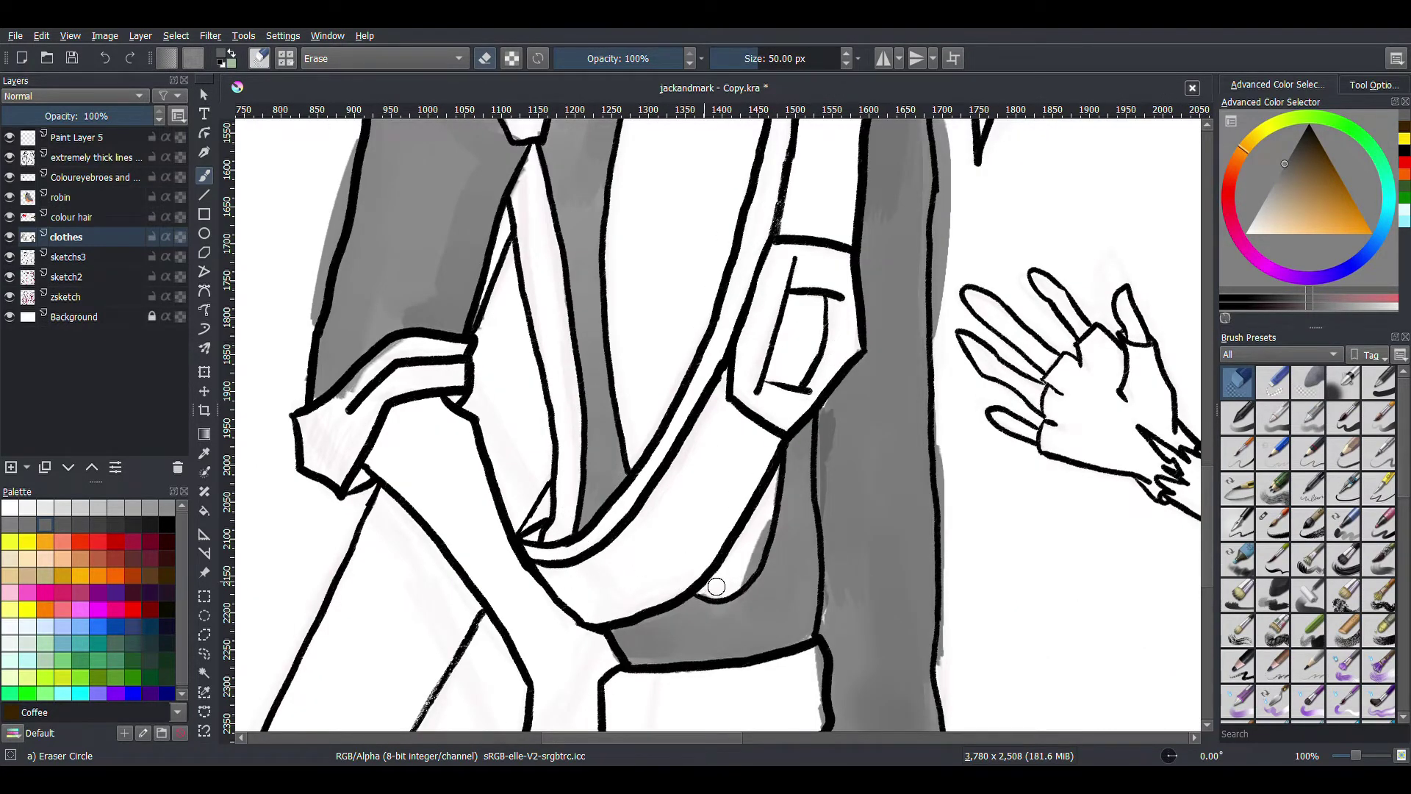
scroll(738, 572, "up", 7)
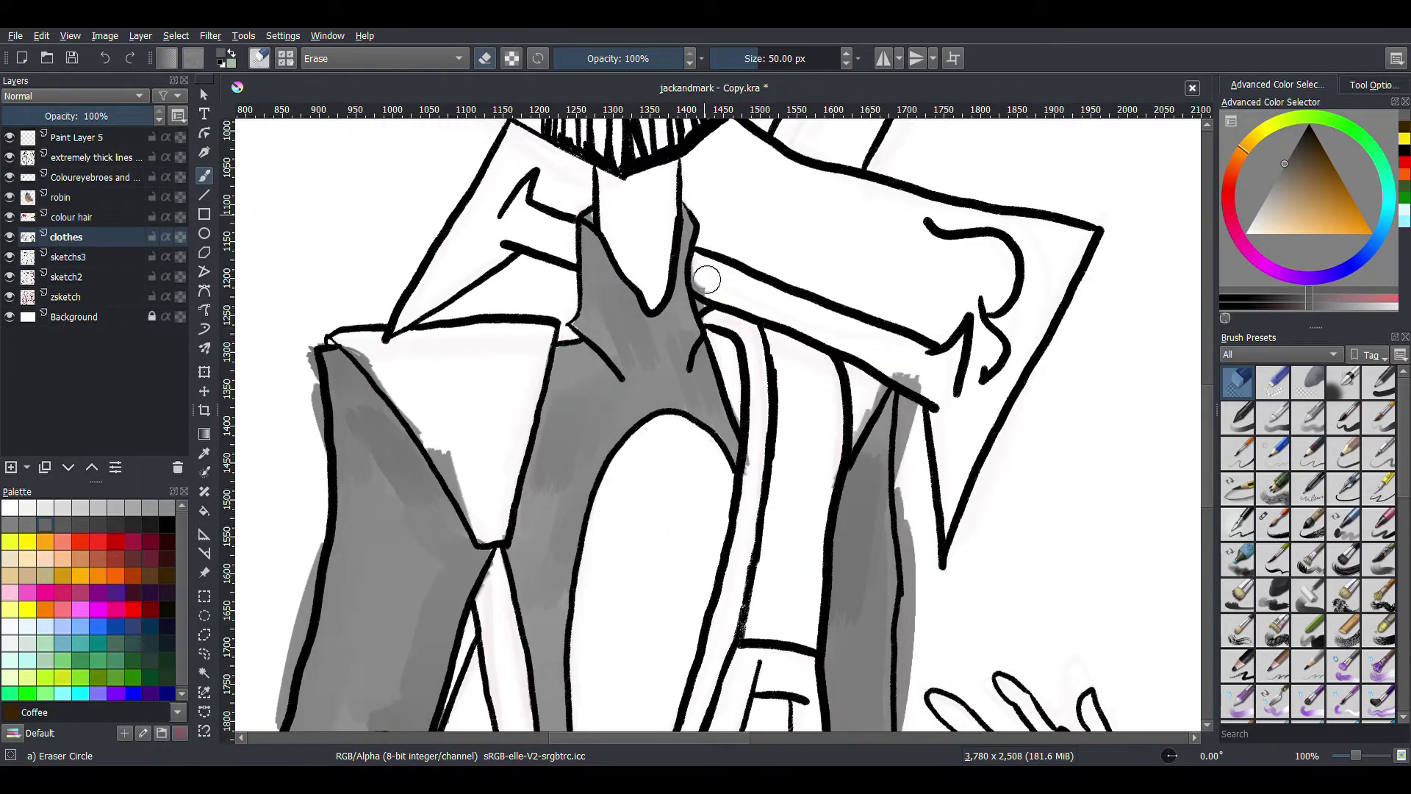
Step: Erase the grey overspill along the red-haired character's coat edge and hem and around the rolled-up sleeve
scroll(707, 280, "down", 2)
scroll(702, 220, "right", 3)
scroll(738, 302, "down", 3)
scroll(738, 303, "right", 1)
left_click_drag(694, 247, 696, 222)
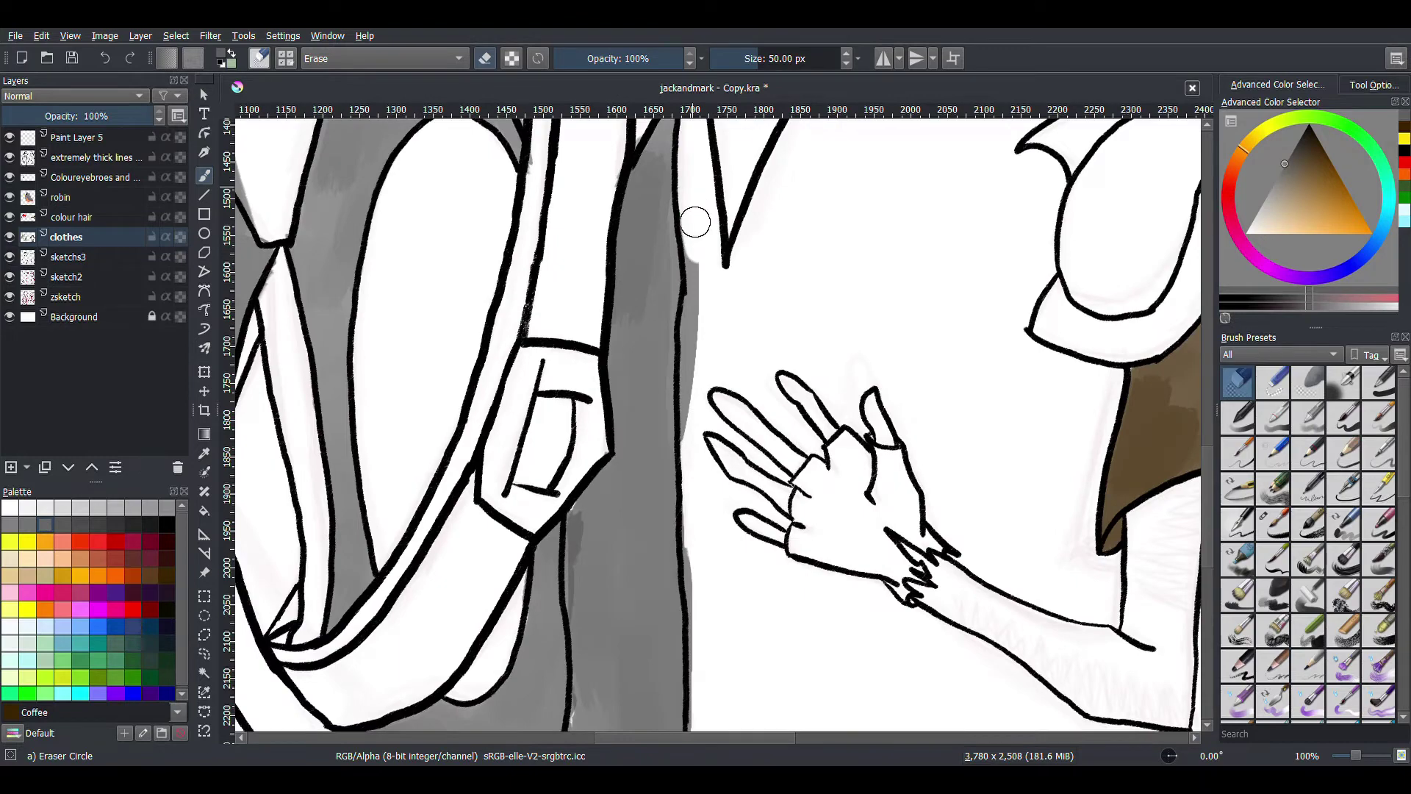
scroll(694, 343, "down", 5)
scroll(661, 412, "right", 1)
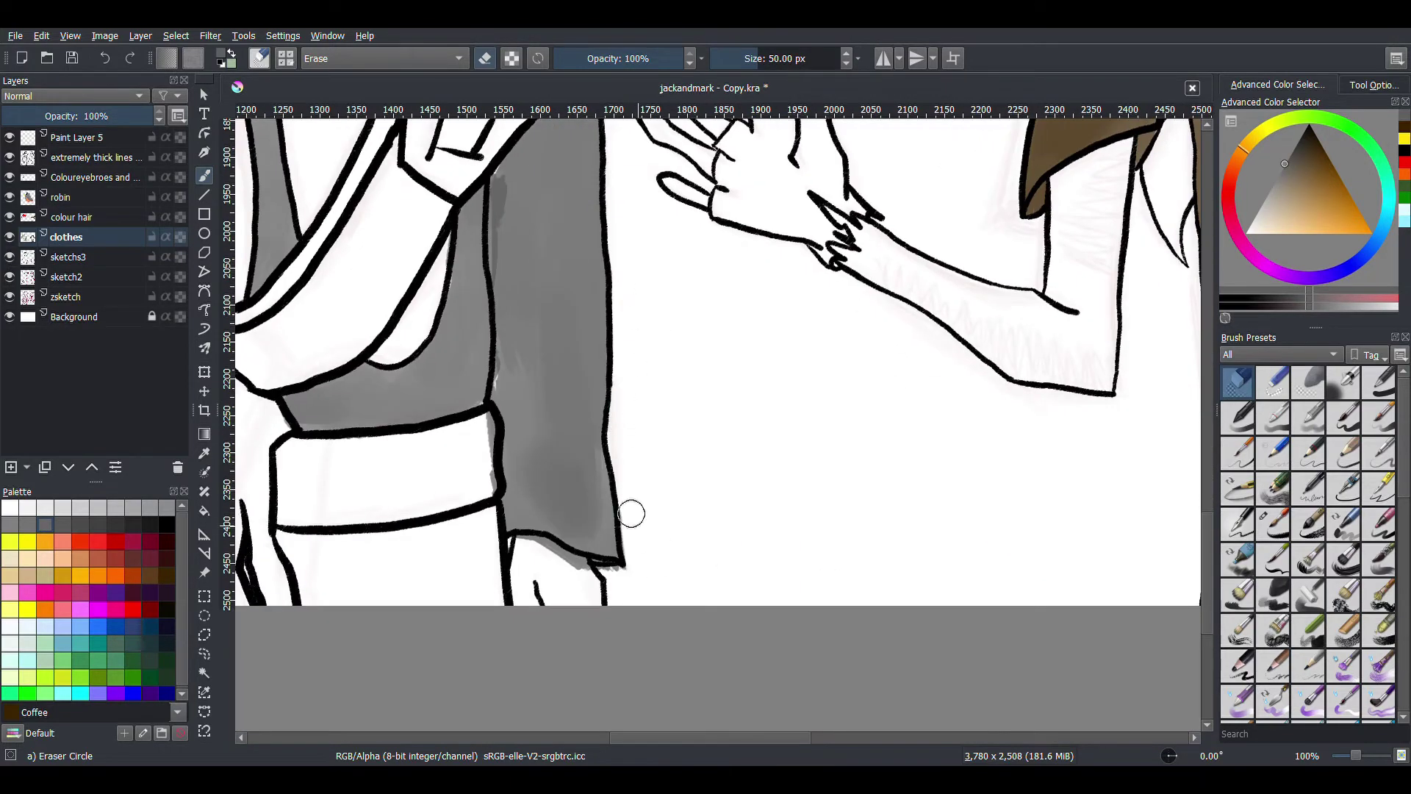
scroll(609, 582, "left", 8)
scroll(610, 441, "up", 5)
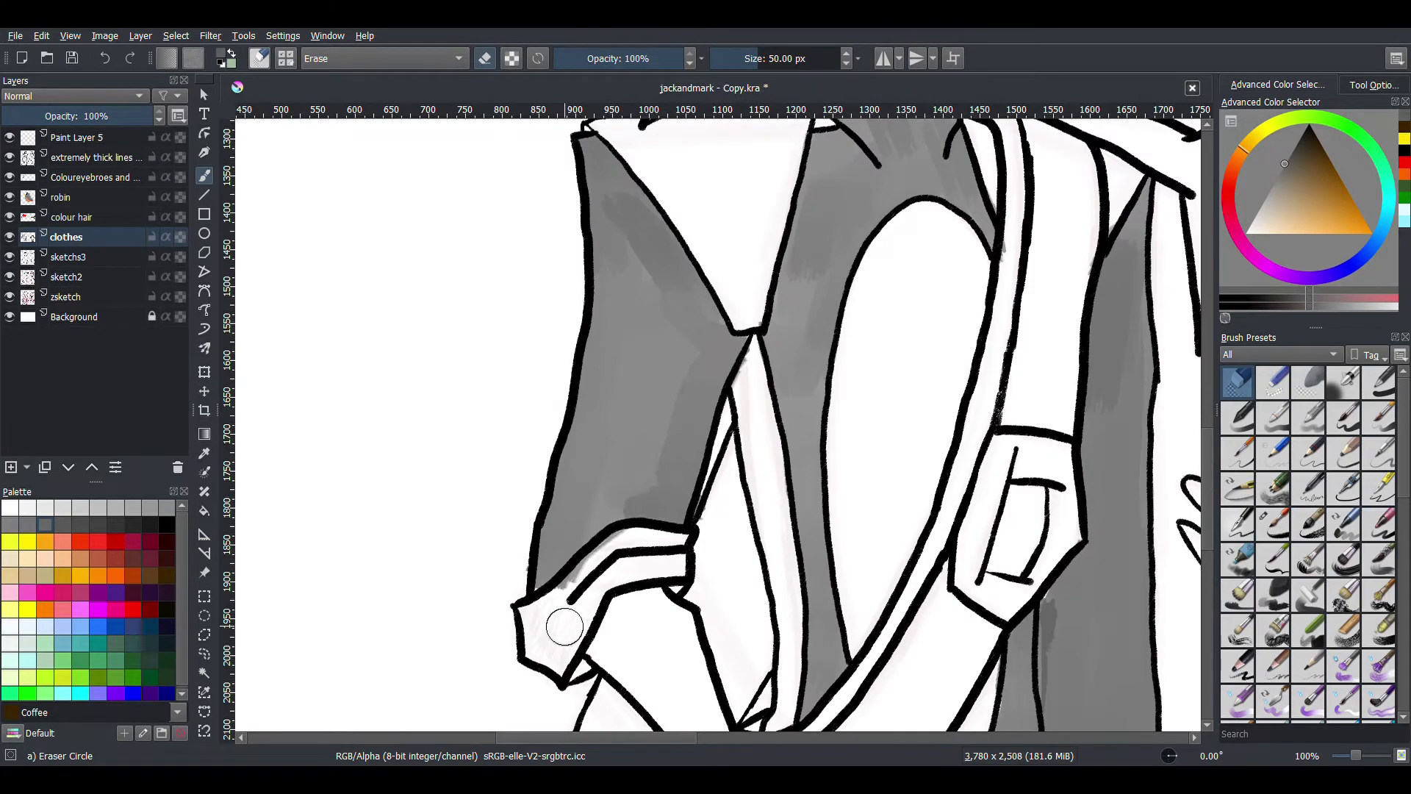
Step: Paint the area below the red-haired character's belt mid grey with the 70 px Bristles-4 Glaze brush
scroll(746, 418, "down", 3)
key("/")
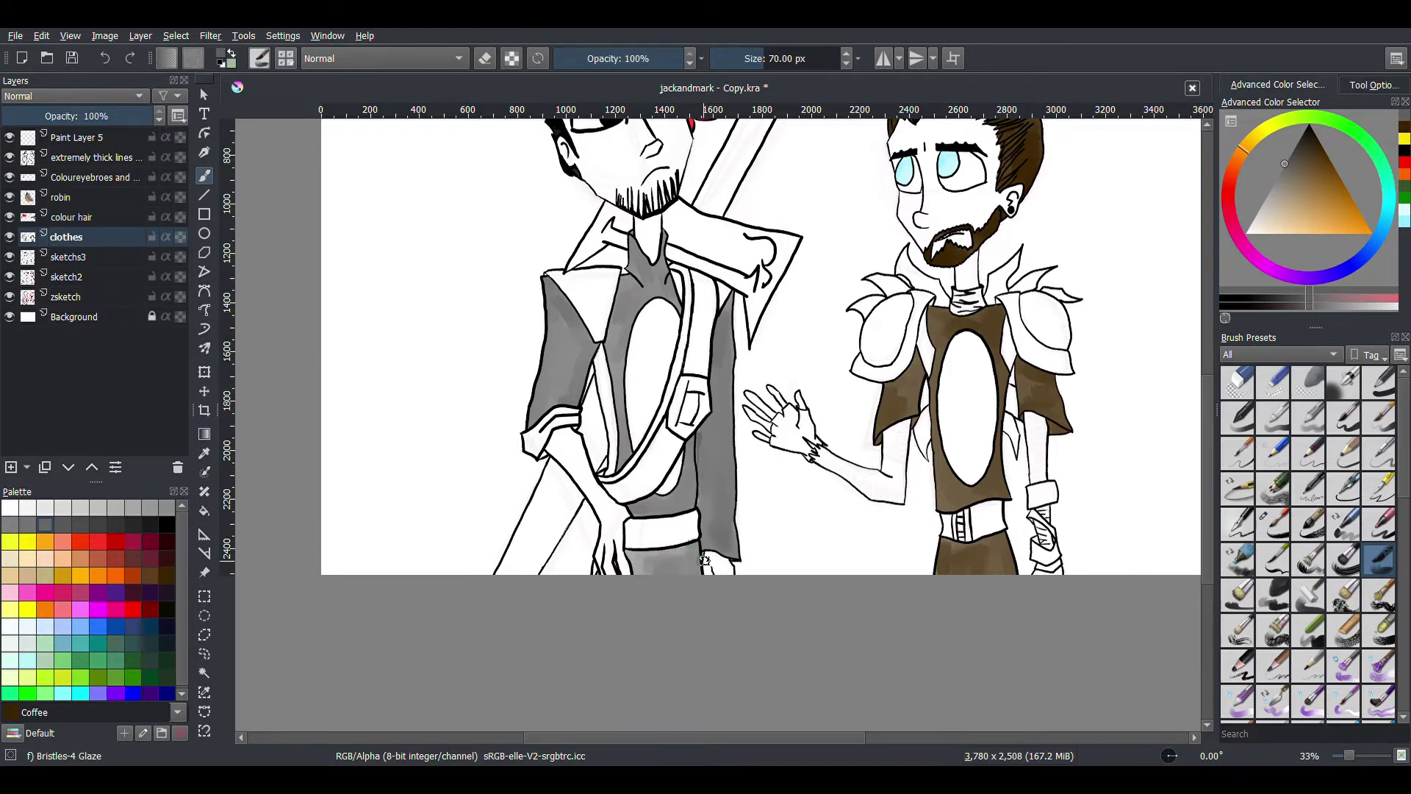
scroll(704, 560, "down", 1)
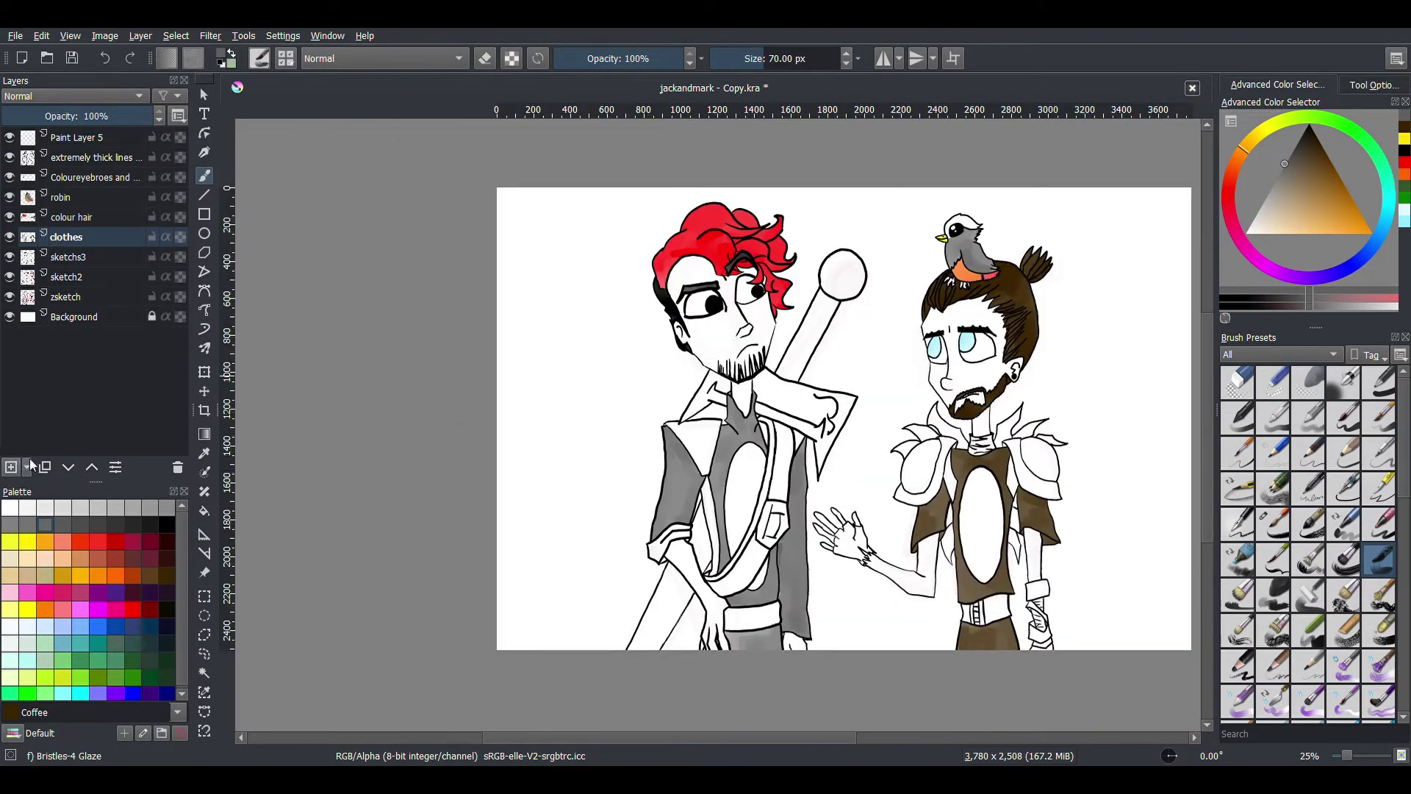
Step: Add a new layer named "clothes overlay" directly above the clothes layer
left_click(44, 468)
type("clothes overlay")
key("Return")
Step: Try painting the brown-haired character's shoulder guard bright yellow on the raised-hand side
left_click(1403, 136)
scroll(952, 576, "up", 3)
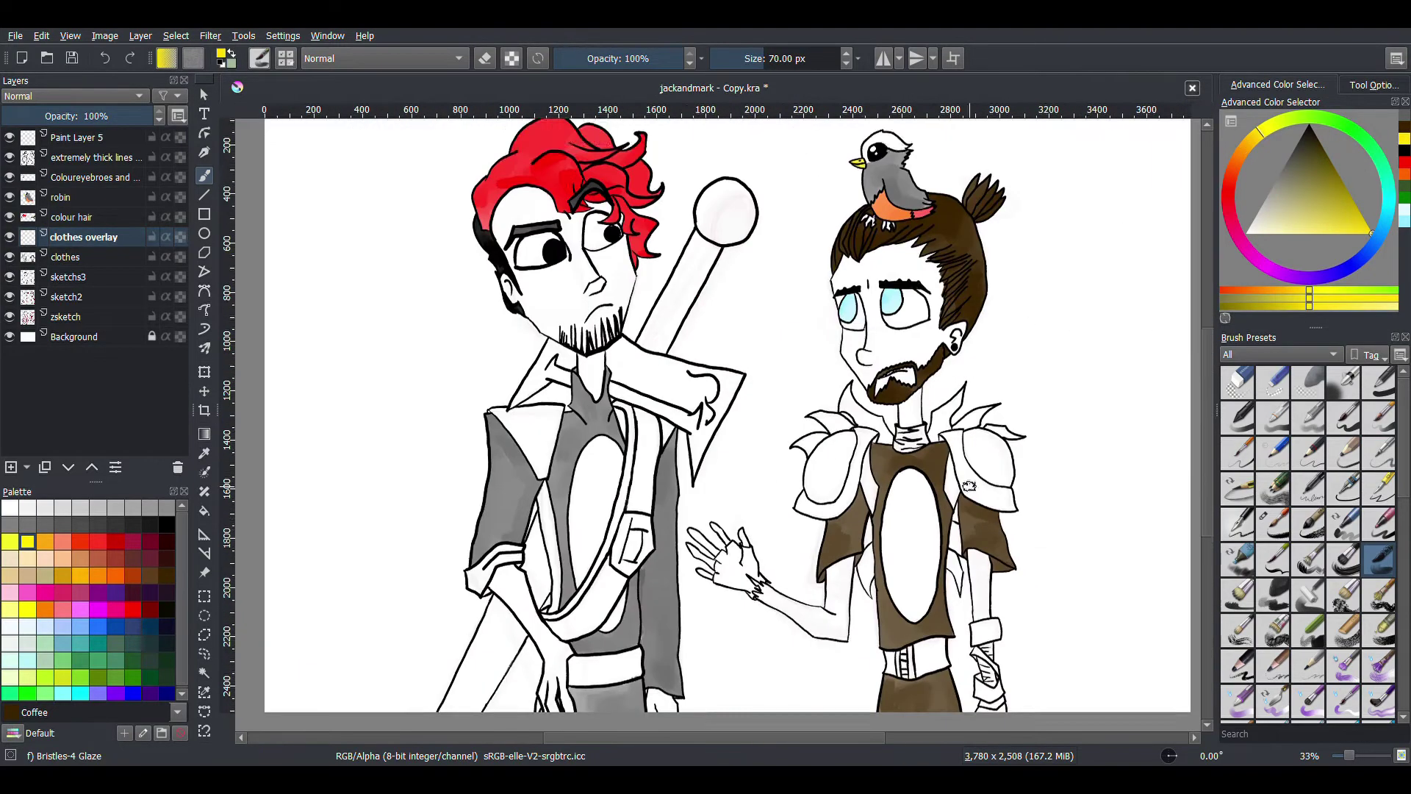
scroll(958, 583, "up", 1)
left_click_drag(740, 346, 734, 362)
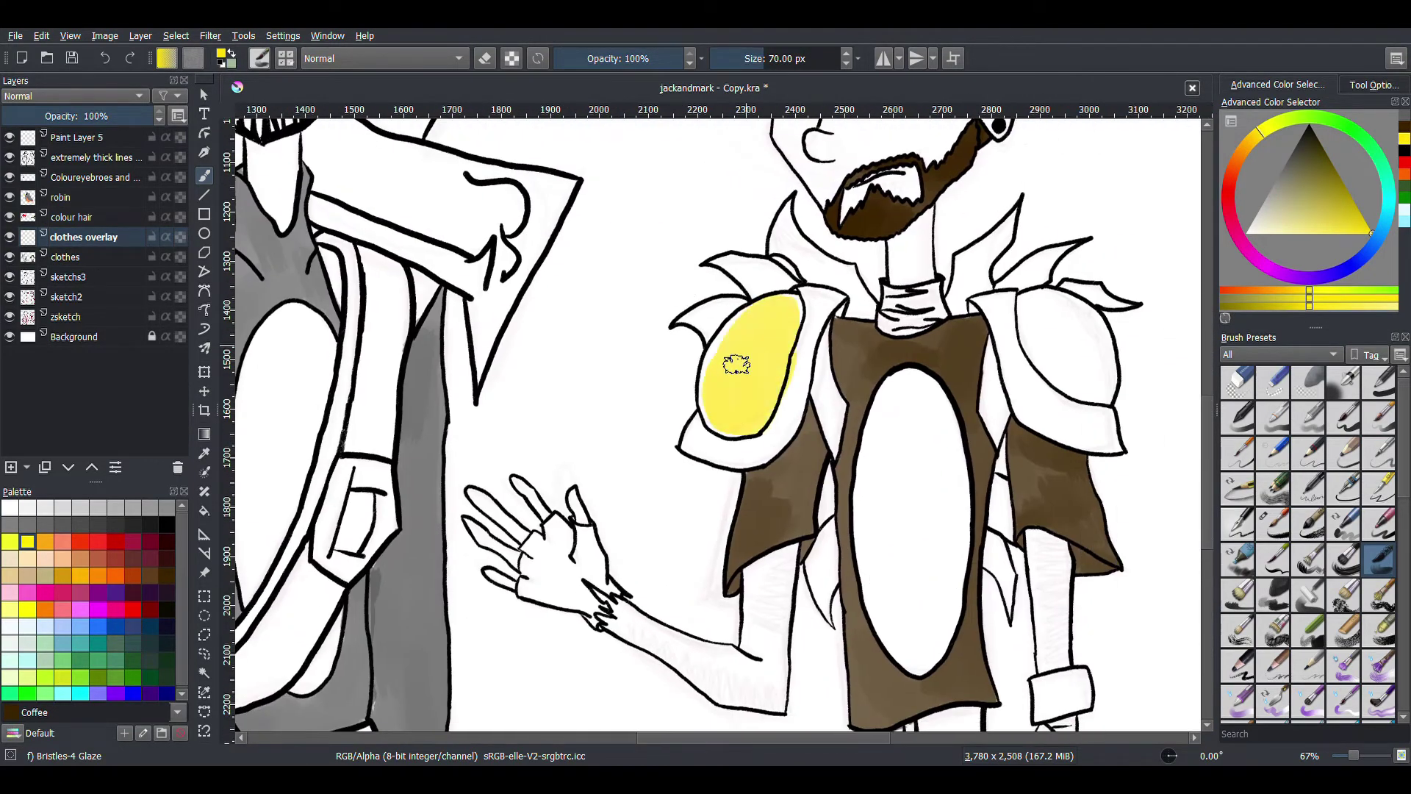
scroll(734, 363, "down", 1)
key("ctrl+z")
Step: Choose a dark navy blue and fill the chest oval of the brown-haired character's tunic with it
left_click(1311, 204)
left_click(1312, 122)
left_click_drag(1345, 213, 1383, 266)
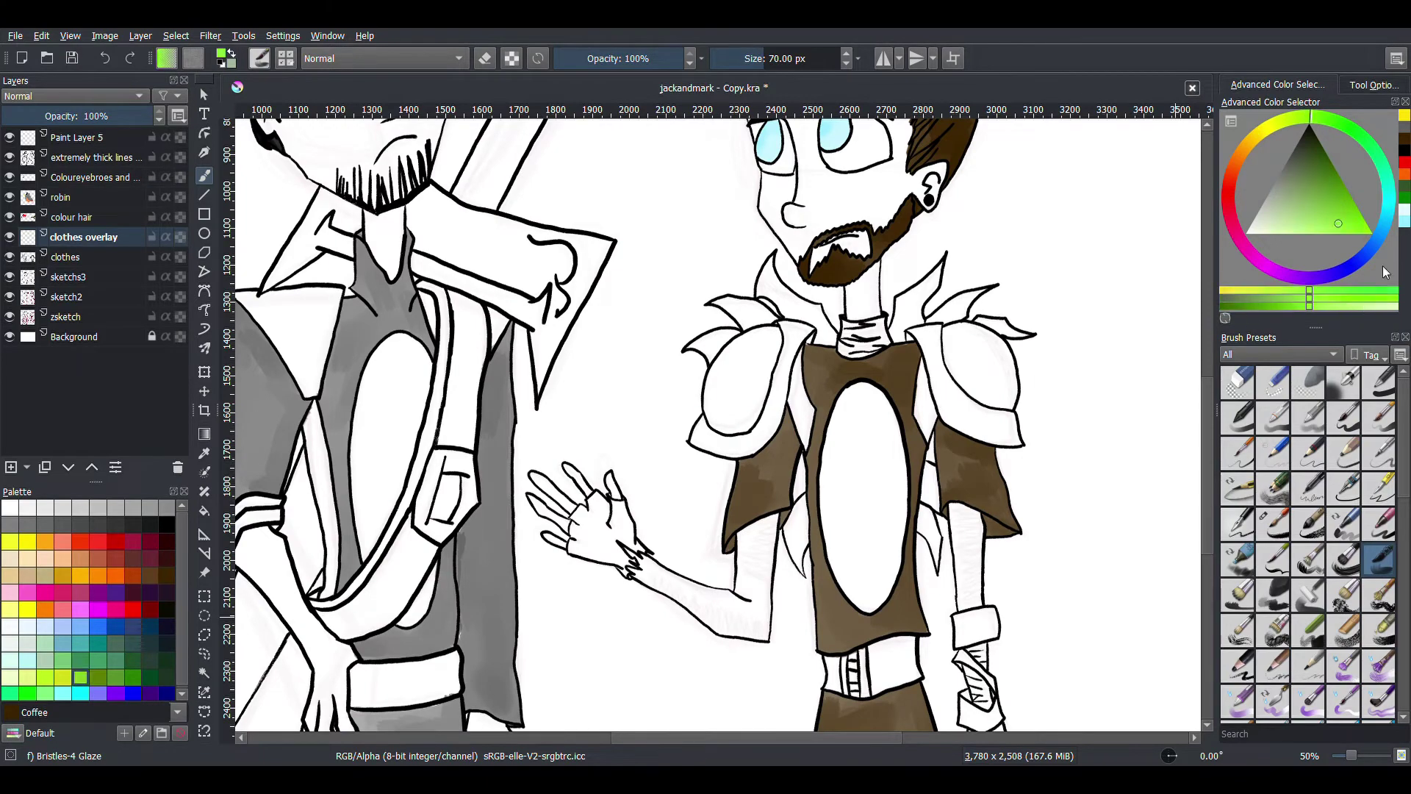
key("minus")
left_click(1391, 213)
key("plus")
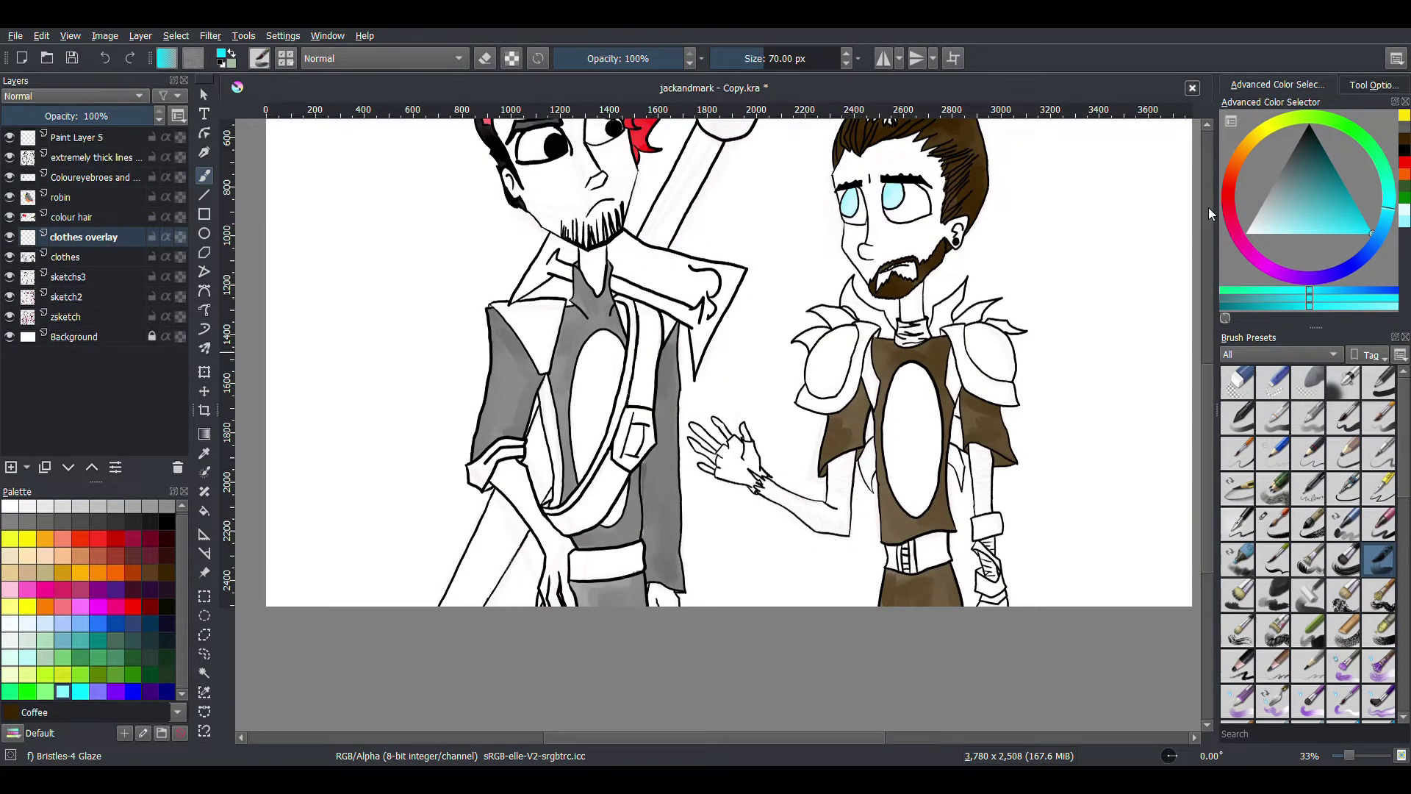
key("plus")
key("plus")
mouse_move(1314, 191)
left_mouse_down()
mouse_move(1333, 228)
mouse_move(1316, 156)
left_mouse_up()
key("plus")
mouse_move(845, 250)
left_mouse_down()
mouse_move(823, 434)
mouse_move(845, 572)
mouse_move(912, 588)
mouse_move(835, 545)
mouse_move(945, 526)
mouse_move(948, 373)
mouse_move(857, 411)
mouse_move(857, 213)
mouse_move(919, 221)
mouse_move(908, 309)
mouse_move(824, 317)
left_mouse_up()
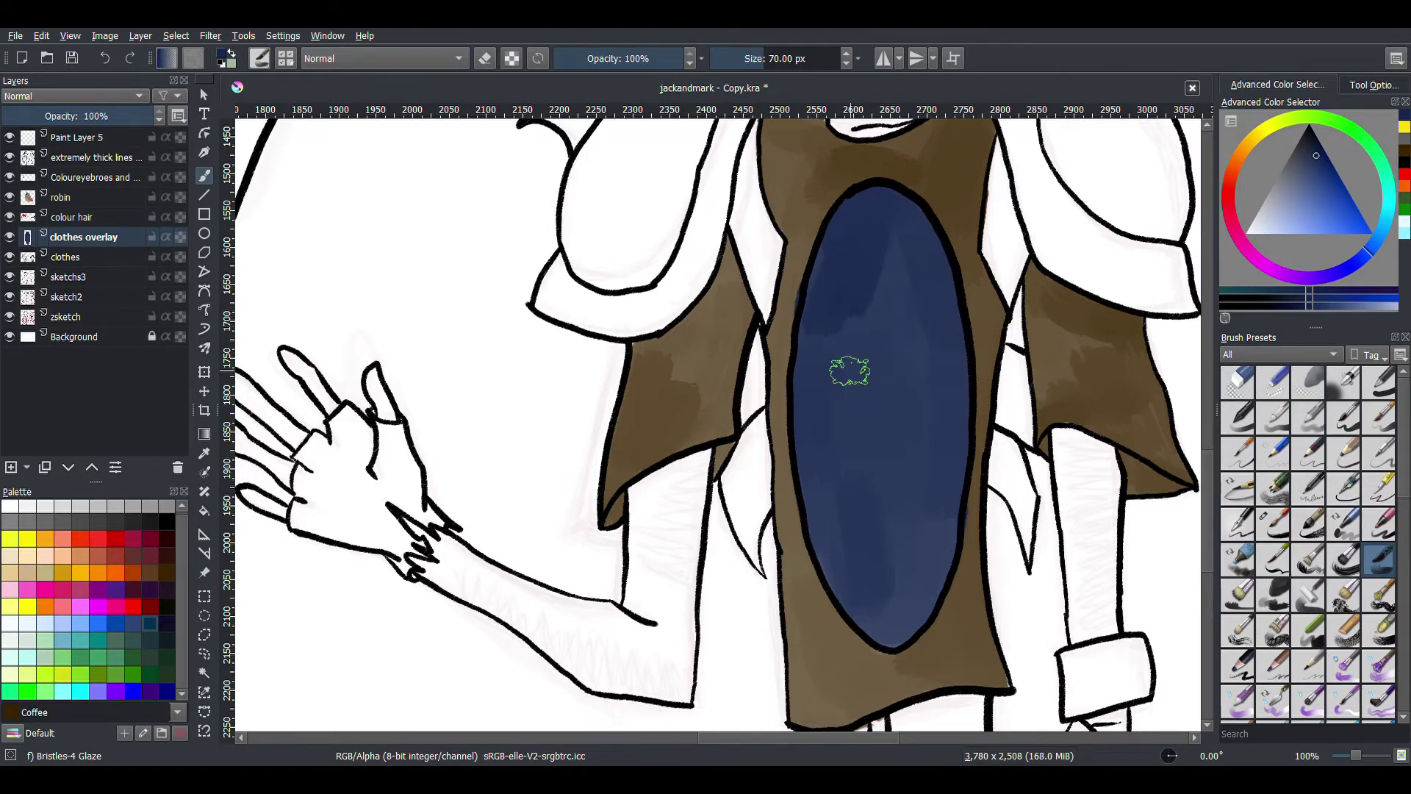
Step: Paint the red-haired character's chest oval navy blue, including the part showing below the sash
scroll(844, 368, "left", 10)
scroll(844, 369, "up", 3)
mouse_move(661, 309)
left_mouse_down()
mouse_move(645, 262)
mouse_move(684, 236)
mouse_move(614, 452)
mouse_move(629, 632)
mouse_move(684, 345)
mouse_move(724, 233)
mouse_move(693, 284)
left_mouse_up()
key("ctrl+z")
key("plus")
scroll(693, 377, "down", 6)
mouse_move(693, 377)
left_mouse_down()
mouse_move(740, 394)
mouse_move(759, 364)
mouse_move(659, 647)
left_mouse_up()
Step: Erase the navy overspill on the sash and around the red-haired character's chest oval
key("e")
scroll(714, 641, "up", 10)
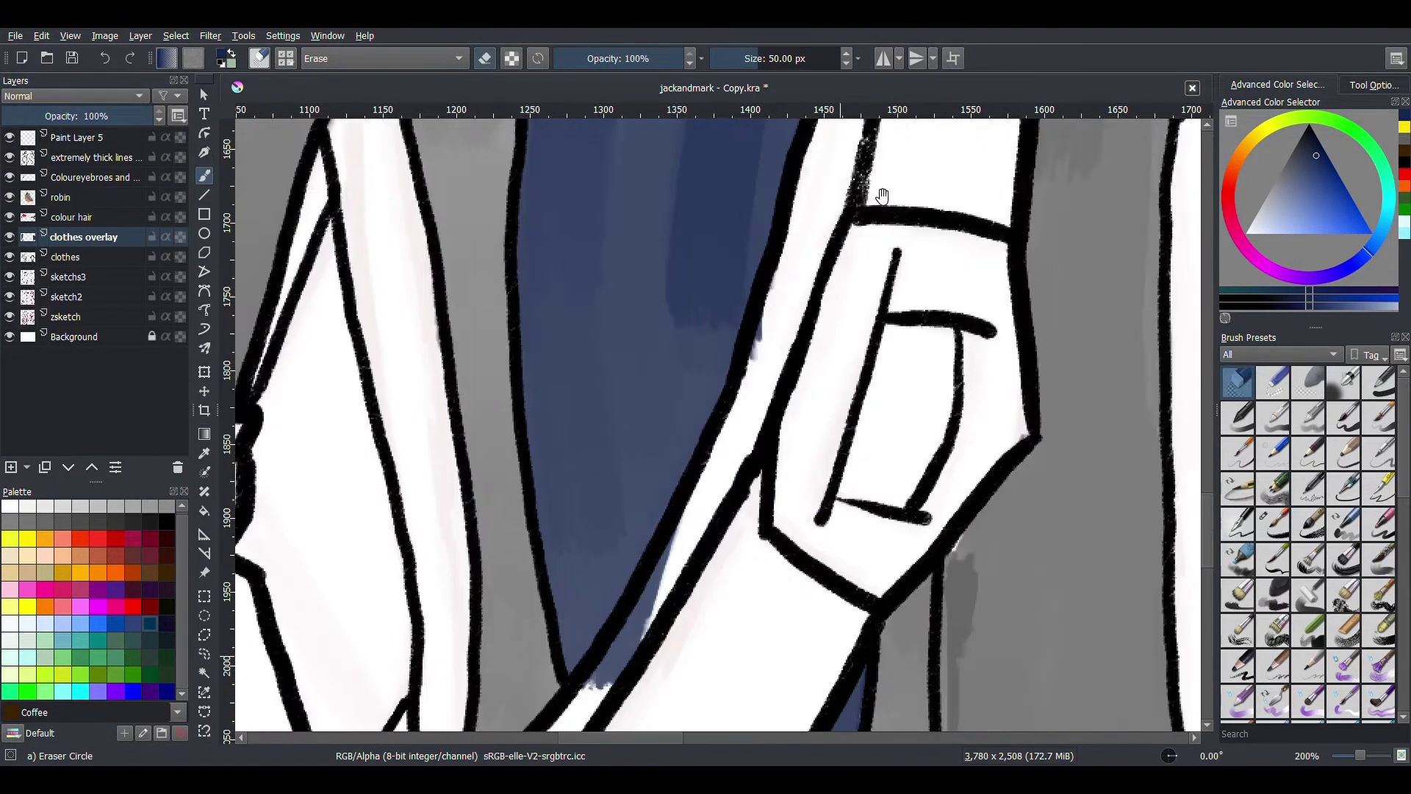
key("minus")
scroll(623, 296, "down", 10)
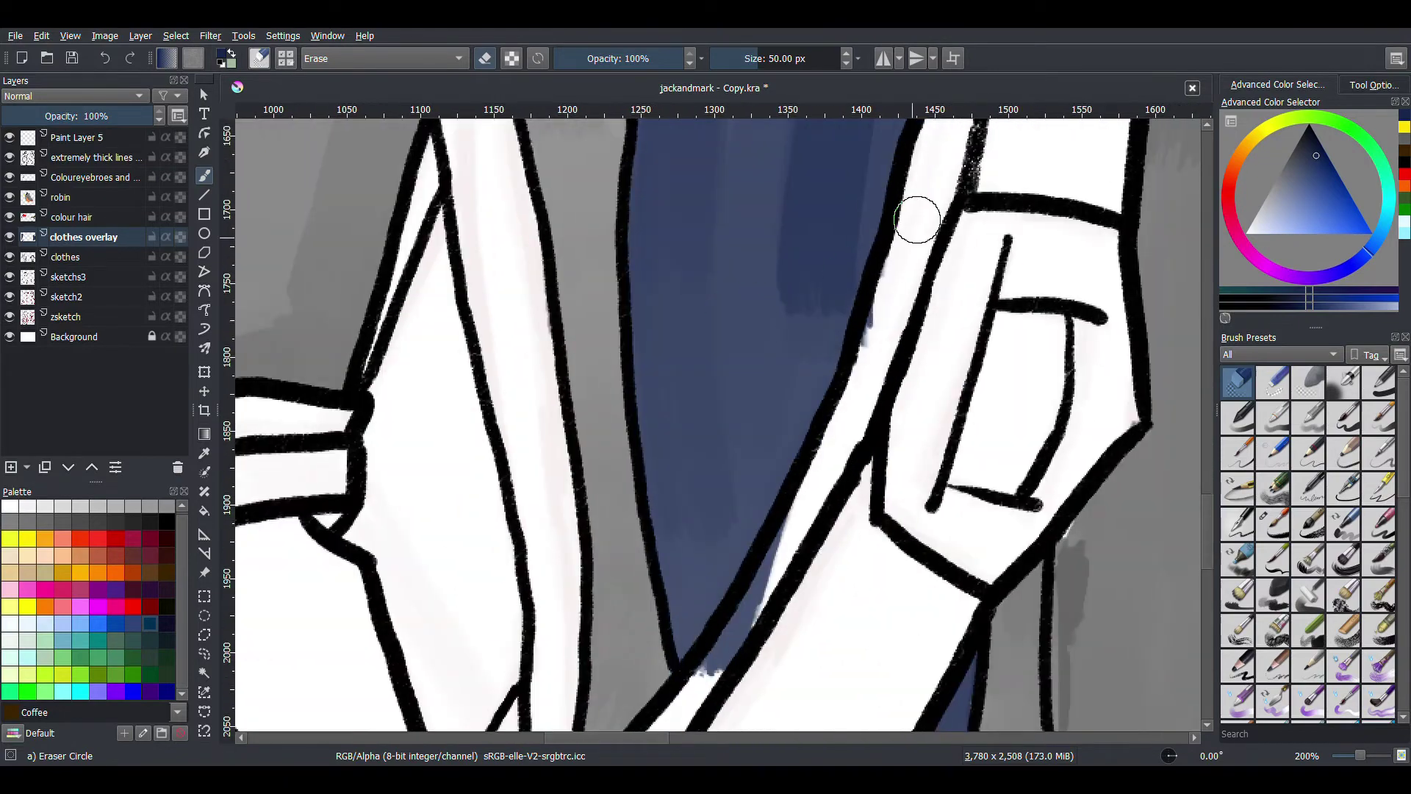
key("slash")
key("minus")
key("minus")
key("minus")
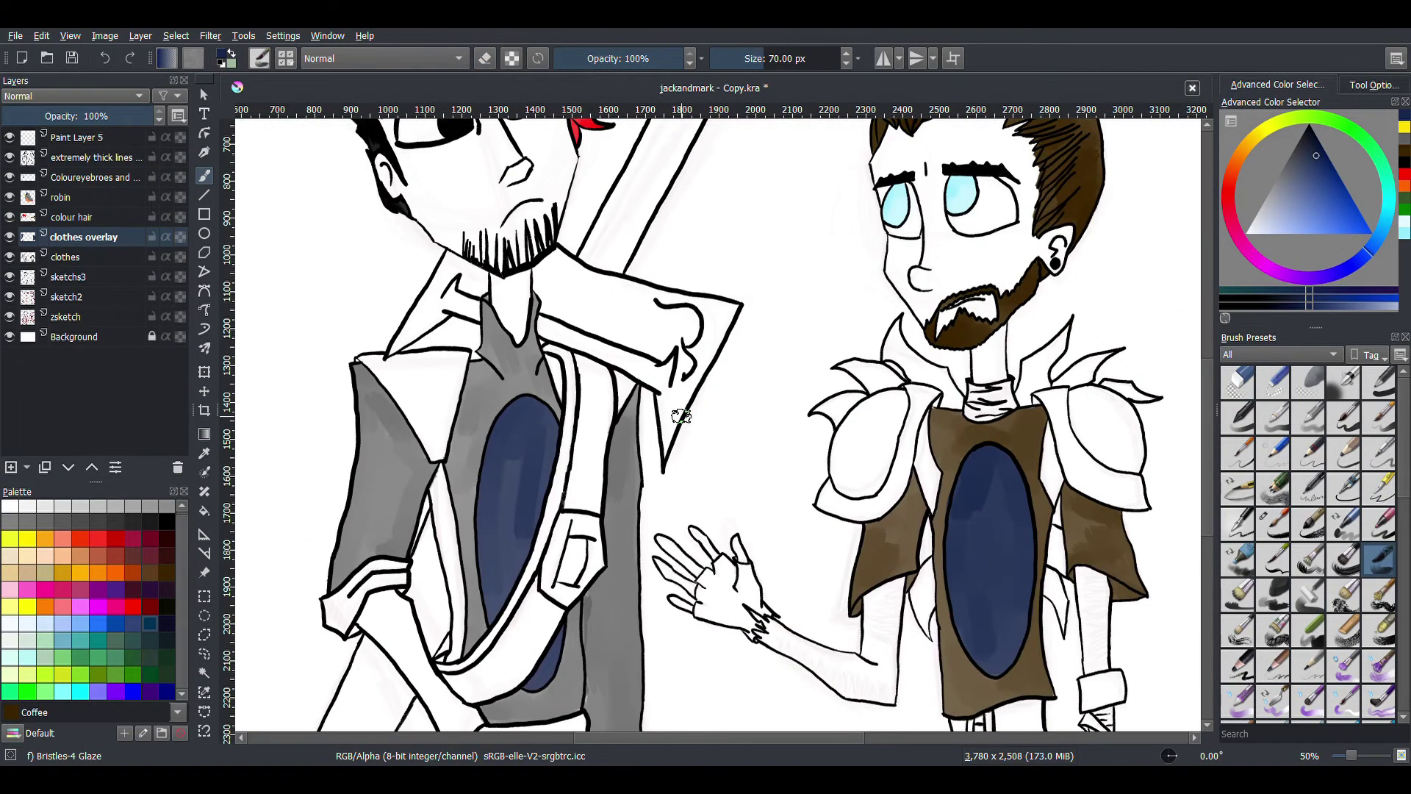
key("minus")
Step: Rename the clothes overlay layer "blue thing" and move it below the clothes layer
double_click(74, 238)
type("blue thing")
key("Return")
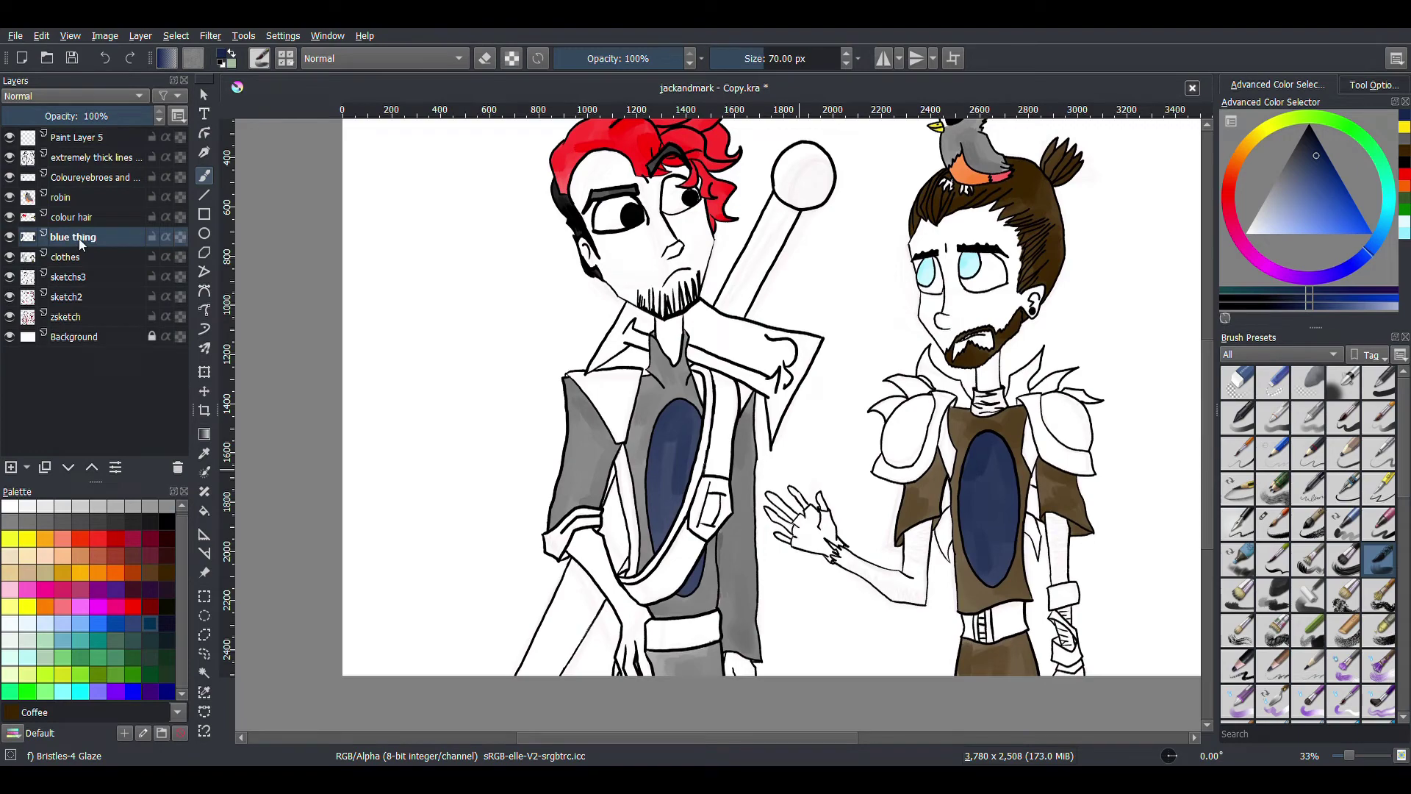
left_click(68, 467)
key("minus")
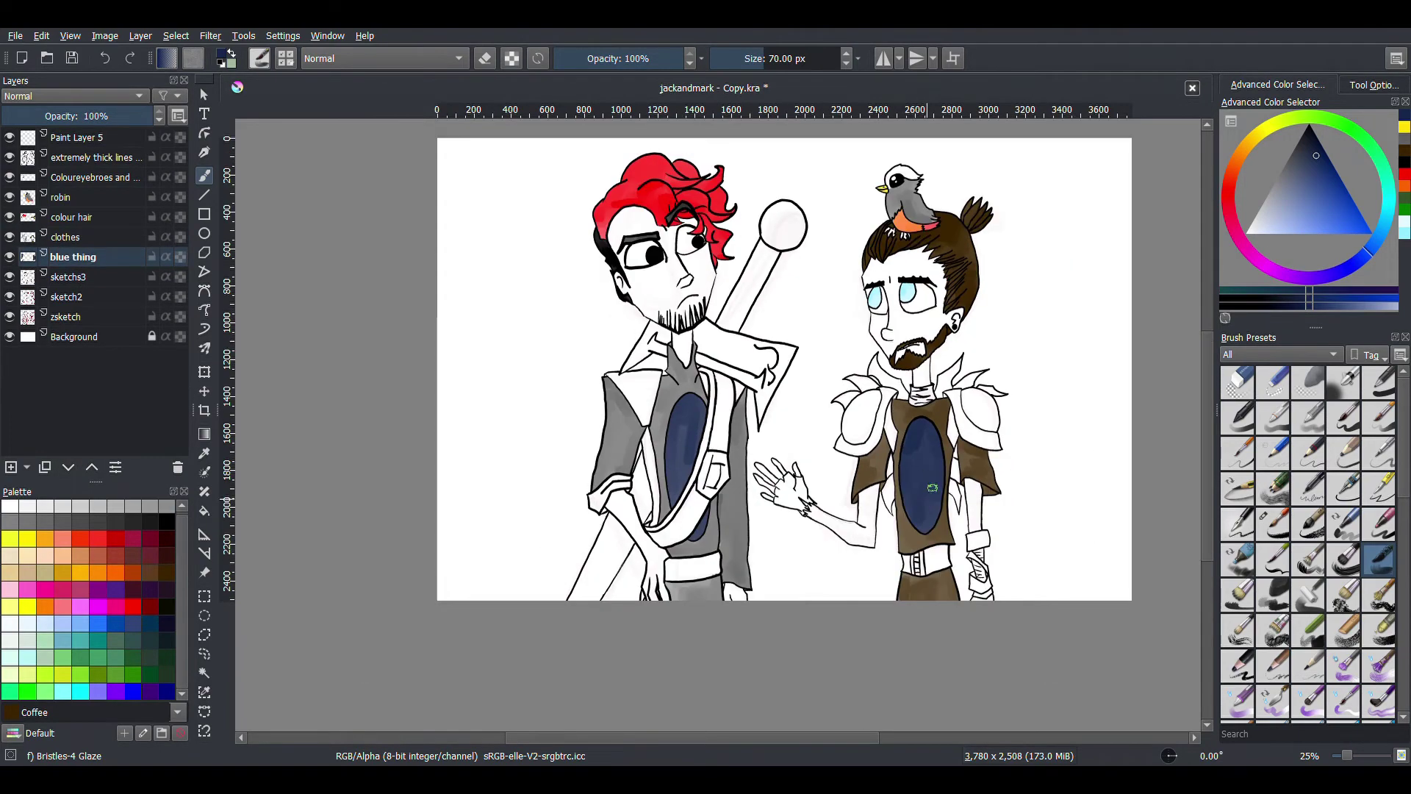
Step: Choose an olive yellow and try a stroke of it on the brown-haired character's shoulder guard rim
scroll(927, 504, "up", 3)
left_click(956, 408, "ctrl")
scroll(956, 408, "up", 3)
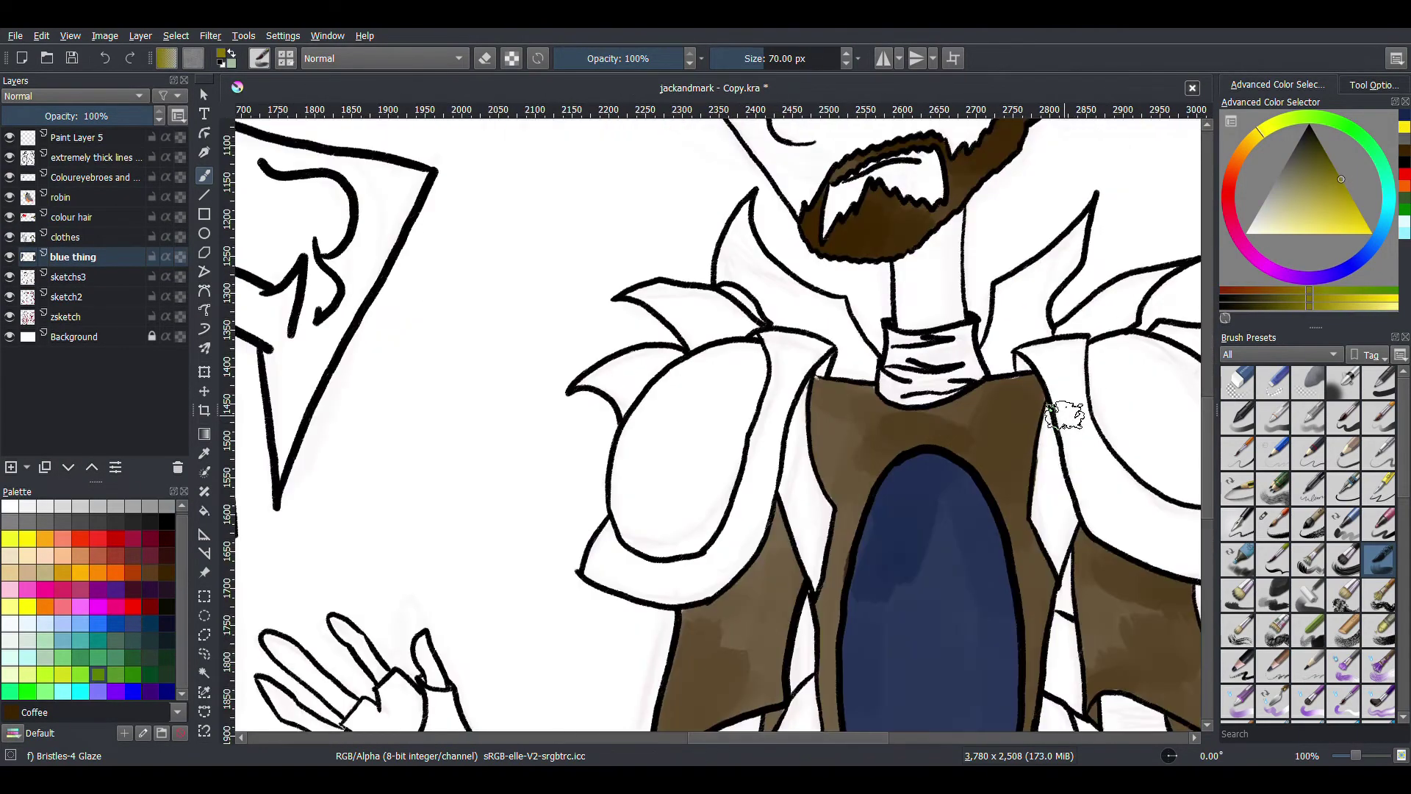
left_click_drag(890, 254, 910, 225)
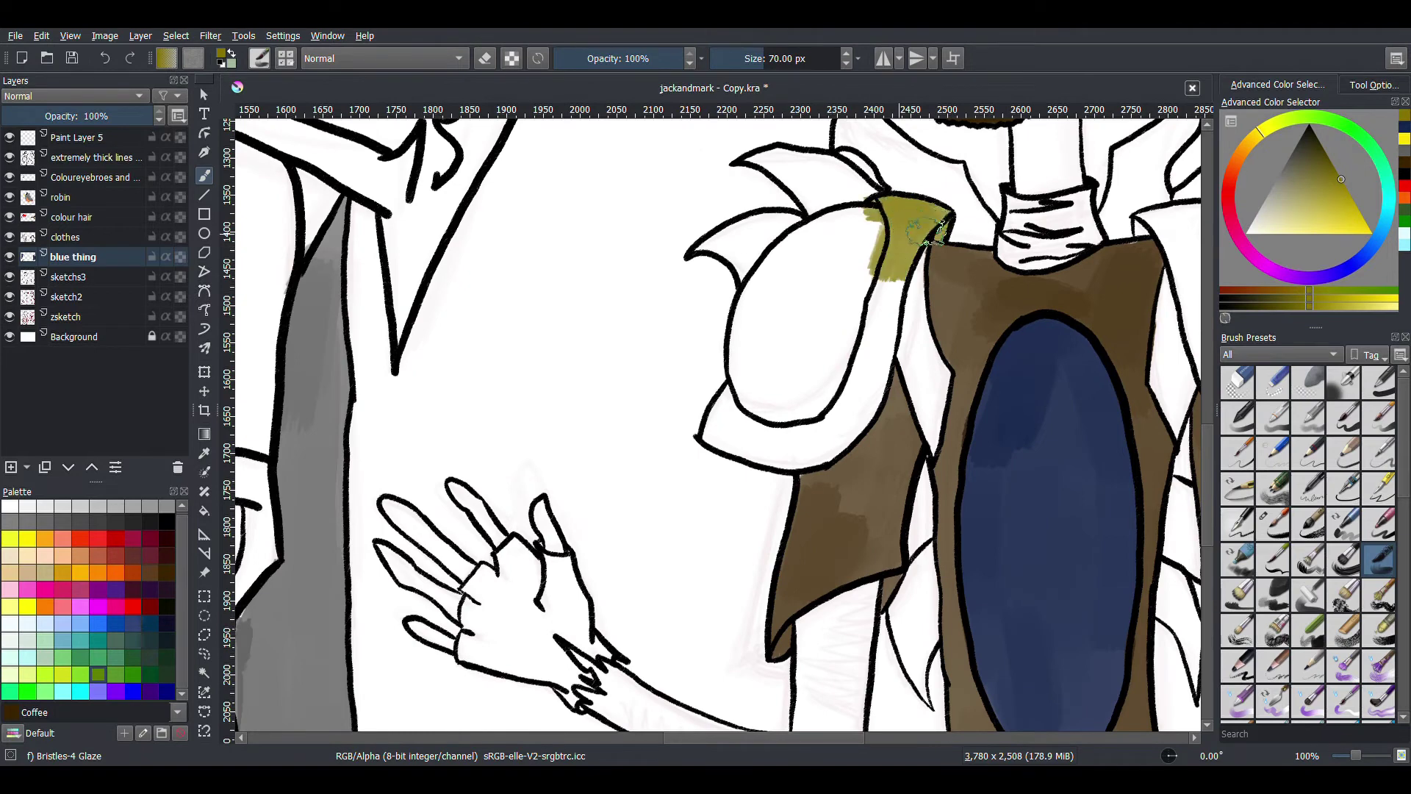
key("ctrl+z")
Step: Add a new layer named "overlay clothes" directly above the blue thing layer
left_click(11, 467)
double_click(74, 258)
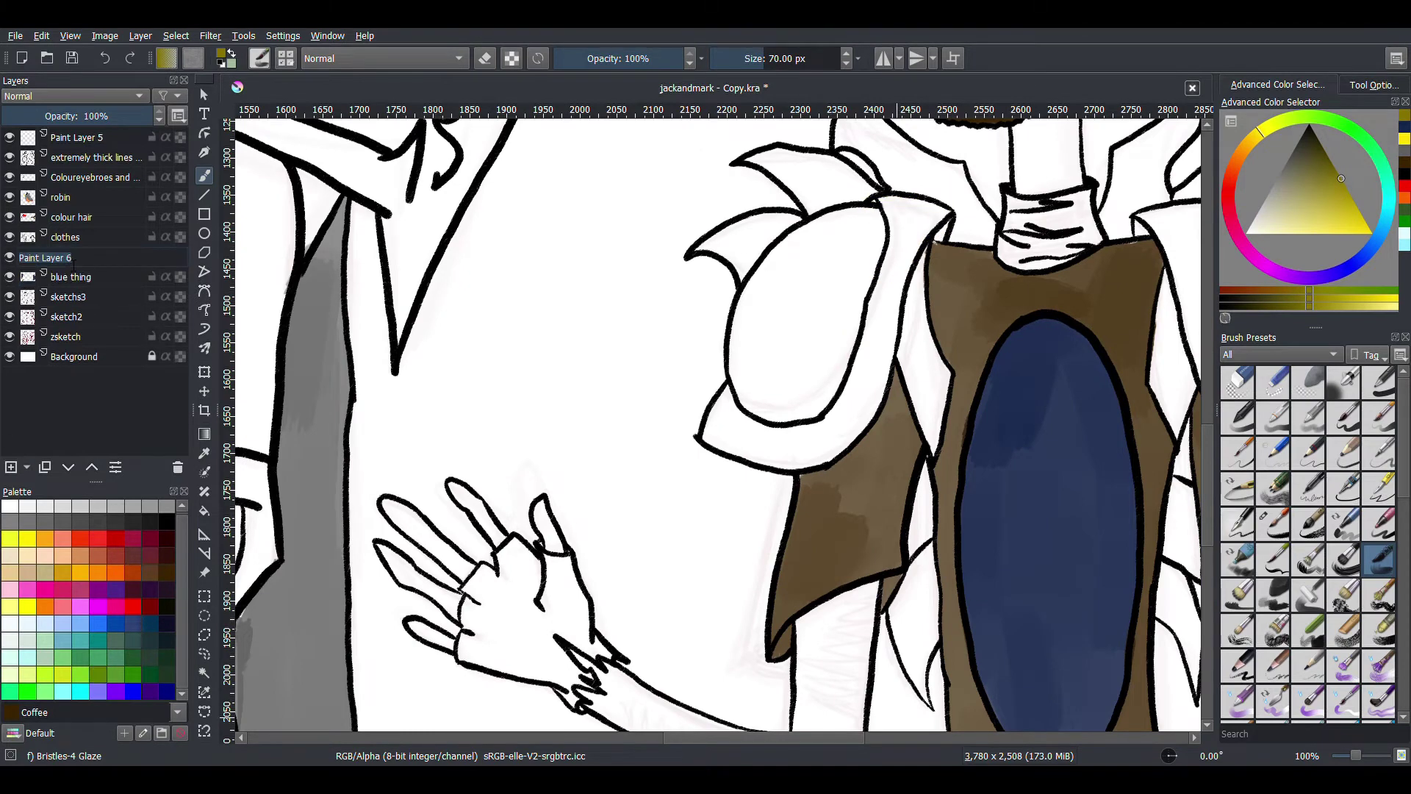
type("overlay clothes")
key("Return")
Step: Paint both of the brown-haired character's shoulder guards and their rims olive yellow
mouse_move(705, 401)
left_mouse_down()
mouse_move(823, 448)
mouse_move(930, 228)
left_mouse_up()
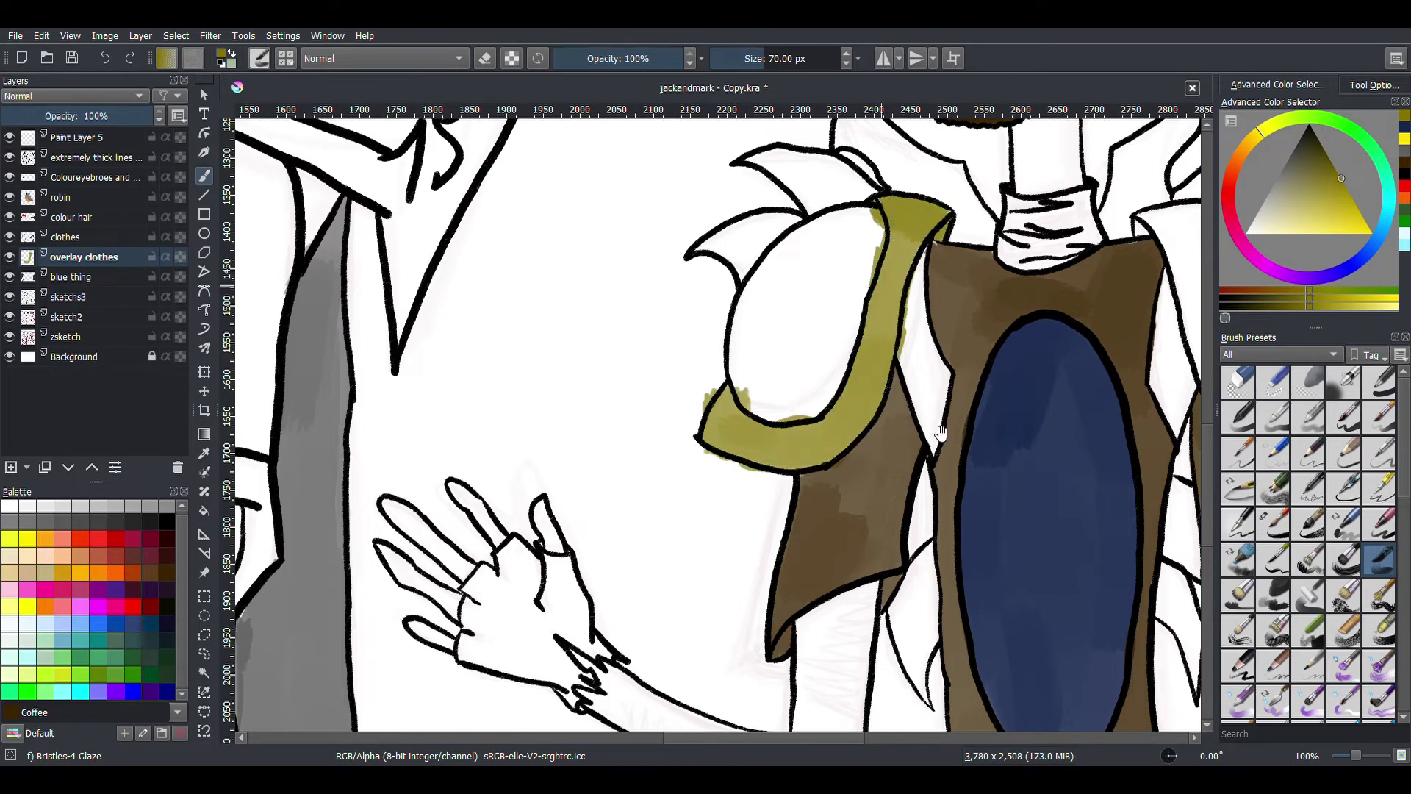
left_click_drag(941, 433, 573, 452)
mouse_move(798, 235)
left_mouse_down()
mouse_move(853, 390)
mouse_move(1022, 459)
mouse_move(885, 253)
mouse_move(974, 353)
mouse_move(922, 273)
left_mouse_up()
mouse_move(413, 408)
left_mouse_down()
mouse_move(629, 390)
mouse_move(693, 316)
mouse_move(631, 273)
mouse_move(684, 329)
left_mouse_up()
Step: Erase the olive overspill around the shoulder guard on the raised-hand side with the 50 px Eraser Circle
key("e")
scroll(819, 236, "up", 3)
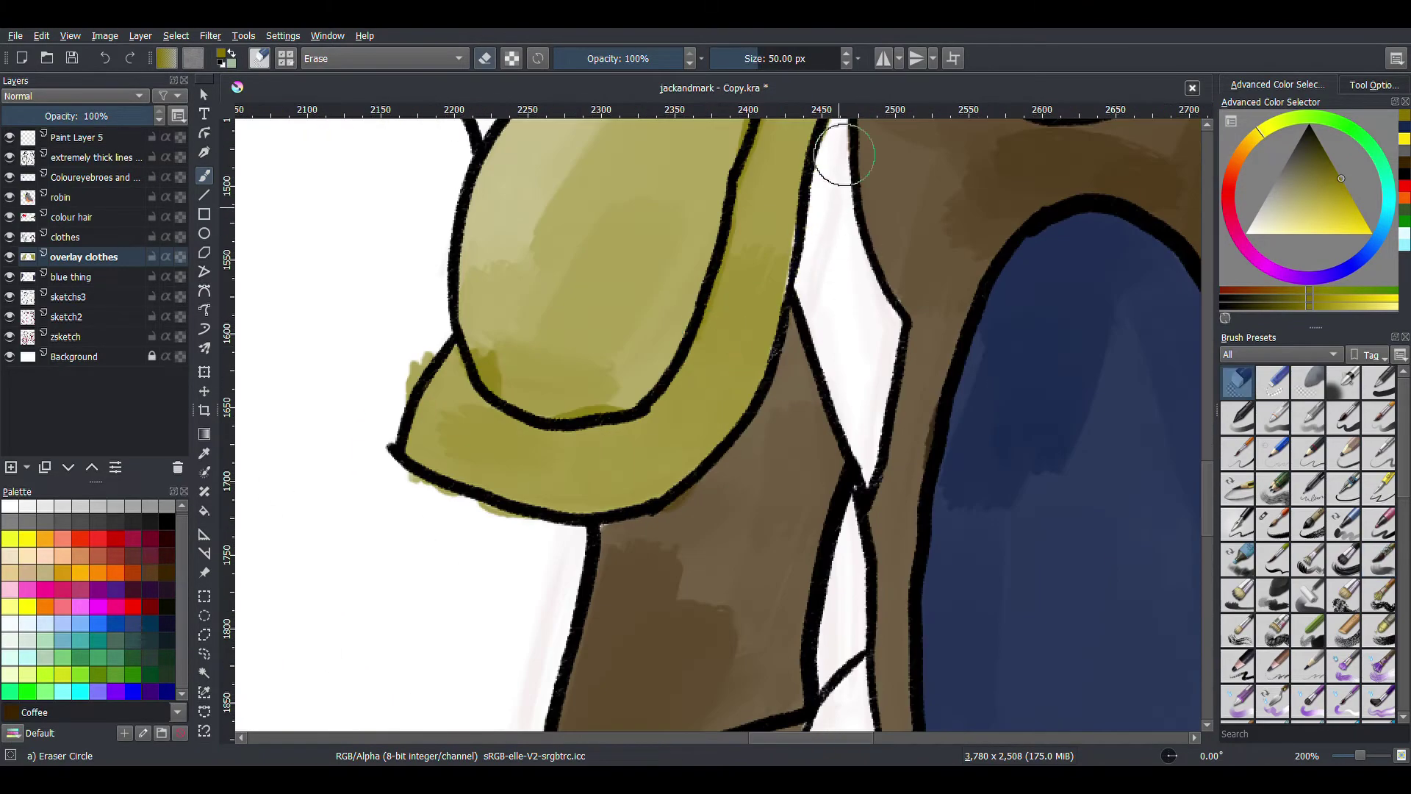
scroll(938, 434, "down", 5)
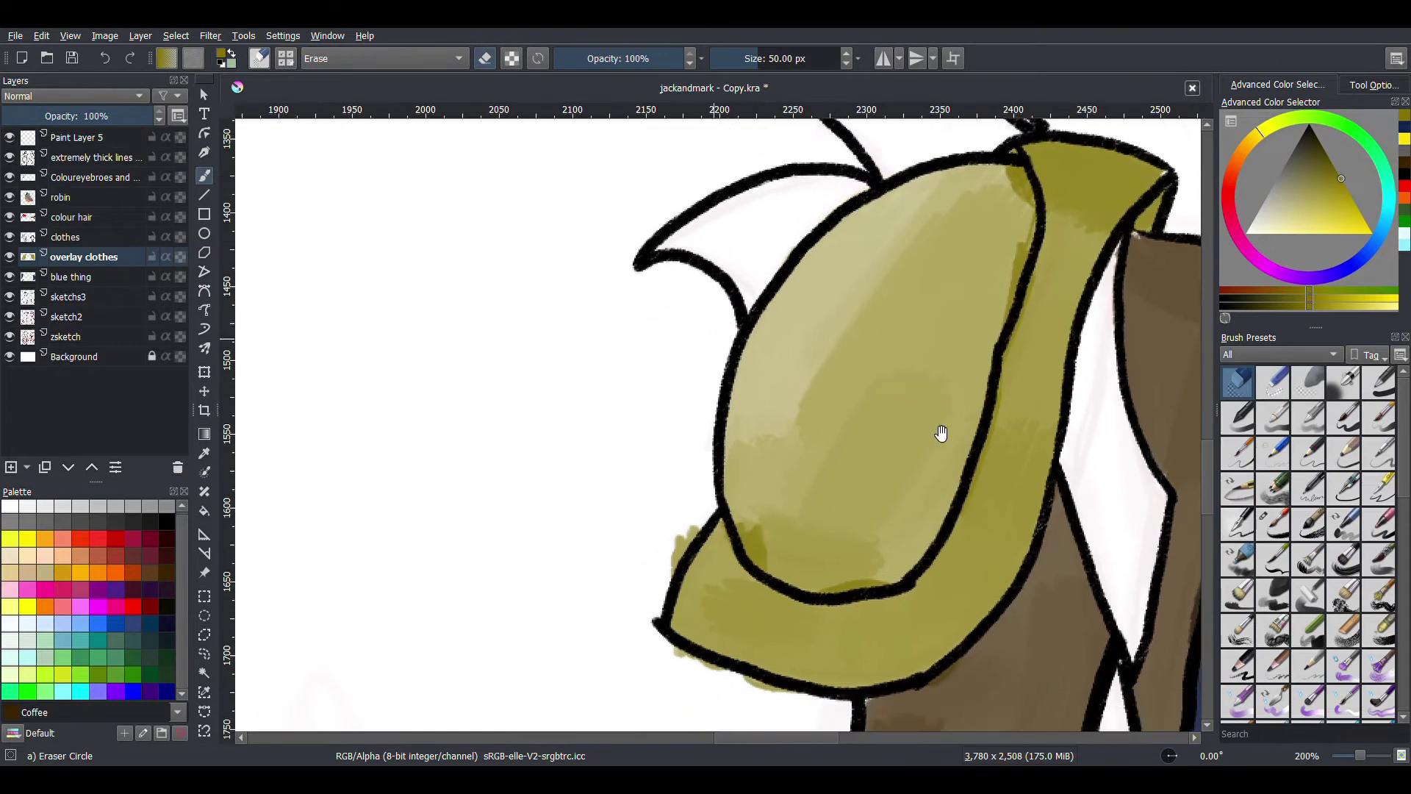
Step: Erase the olive overspill around the shoulder guard on the wrapped-forearm side
scroll(939, 435, "right", 5)
scroll(440, 243, "up", 2)
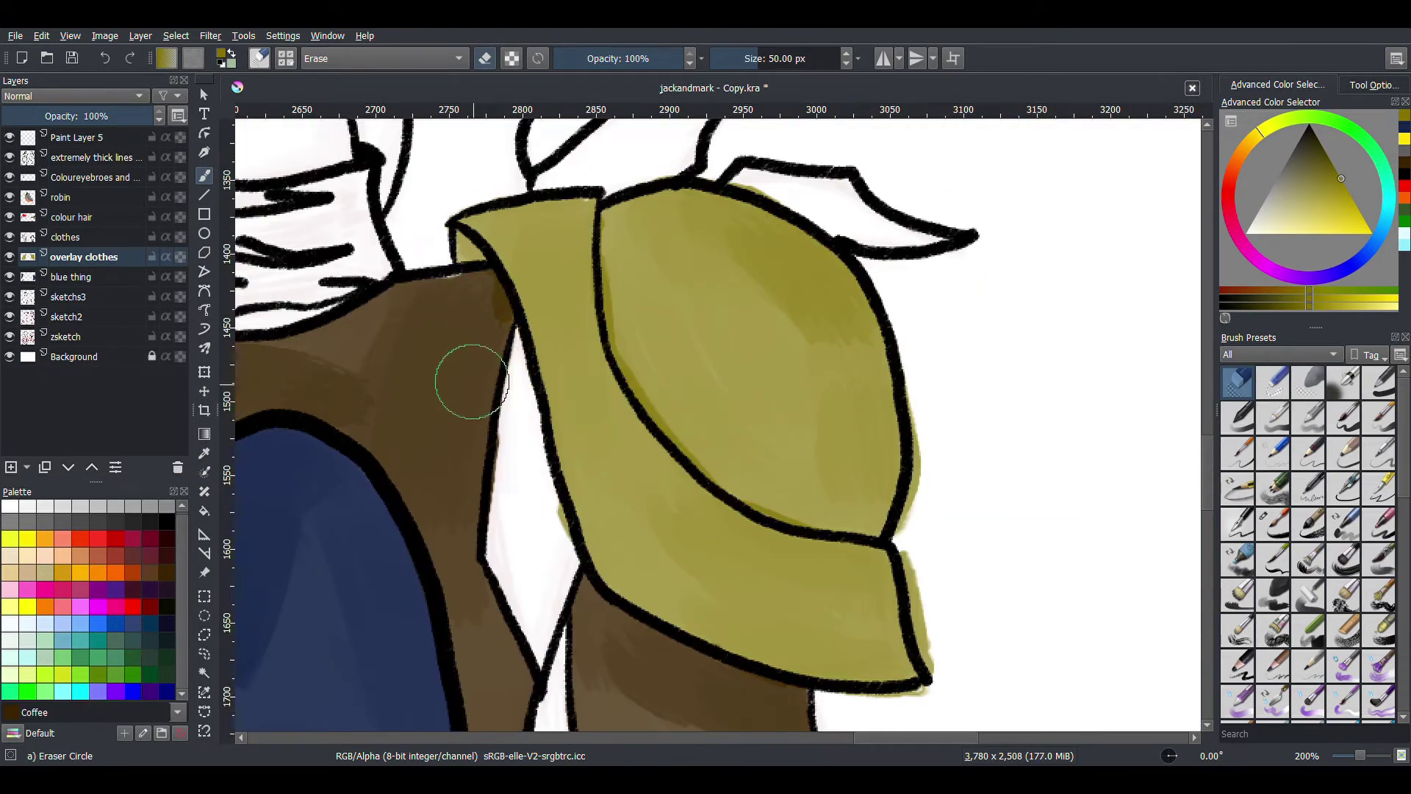
scroll(534, 509, "down", 3)
scroll(662, 489, "right", 3)
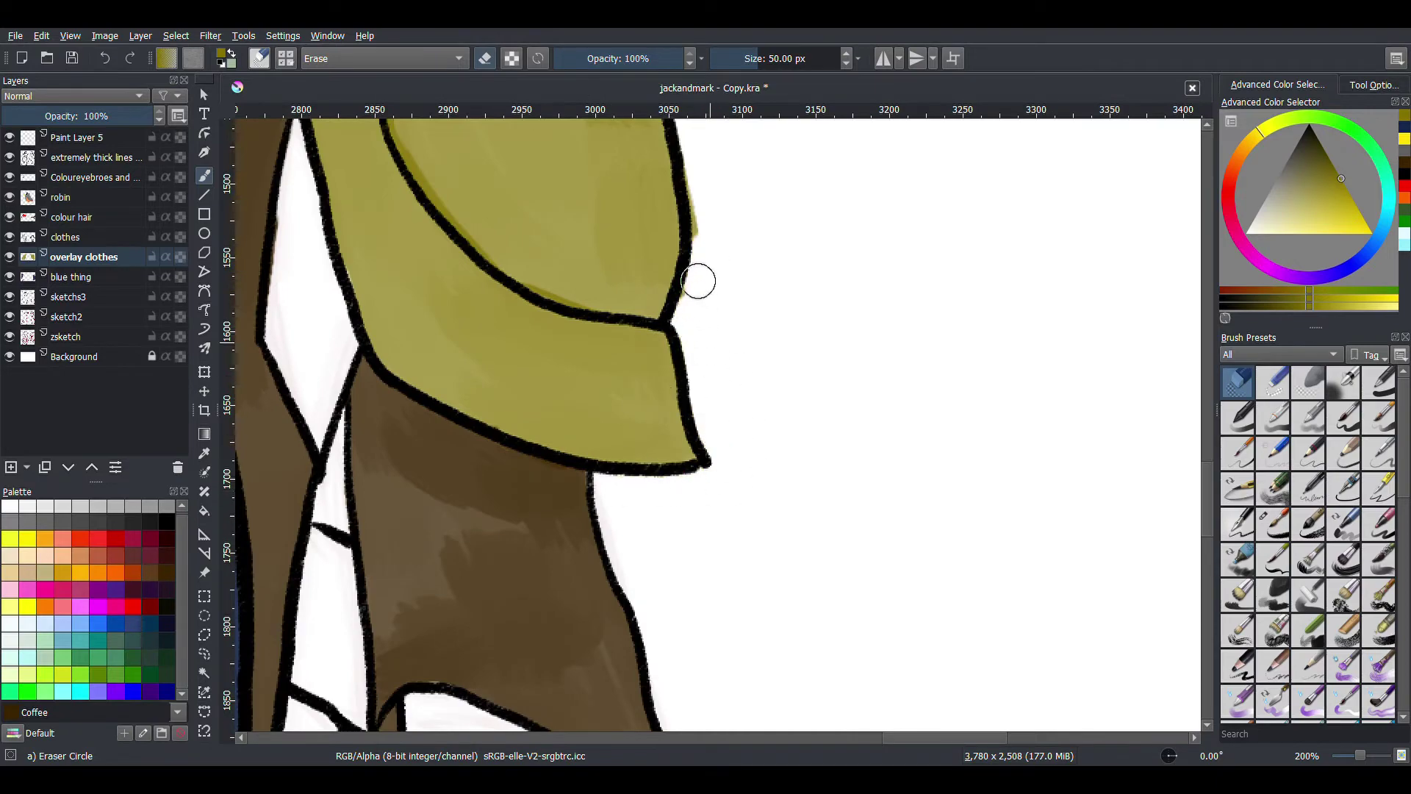
left_click_drag(707, 264, 707, 209)
scroll(717, 318, "up", 2)
scroll(910, 274, "down", 3)
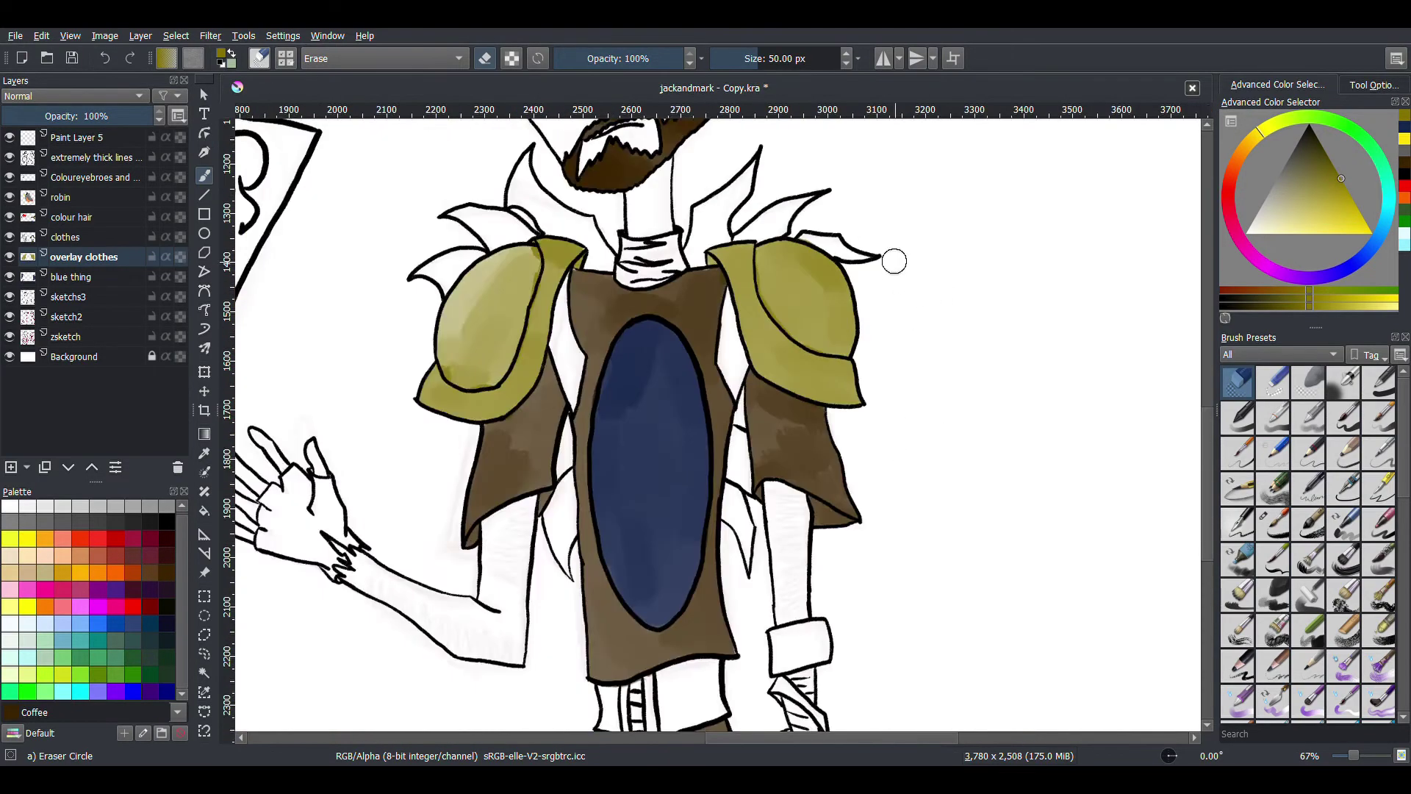
scroll(403, 142, "up", 4)
scroll(772, 220, "up", 2)
scroll(432, 267, "down", 4)
scroll(432, 267, "up", 4)
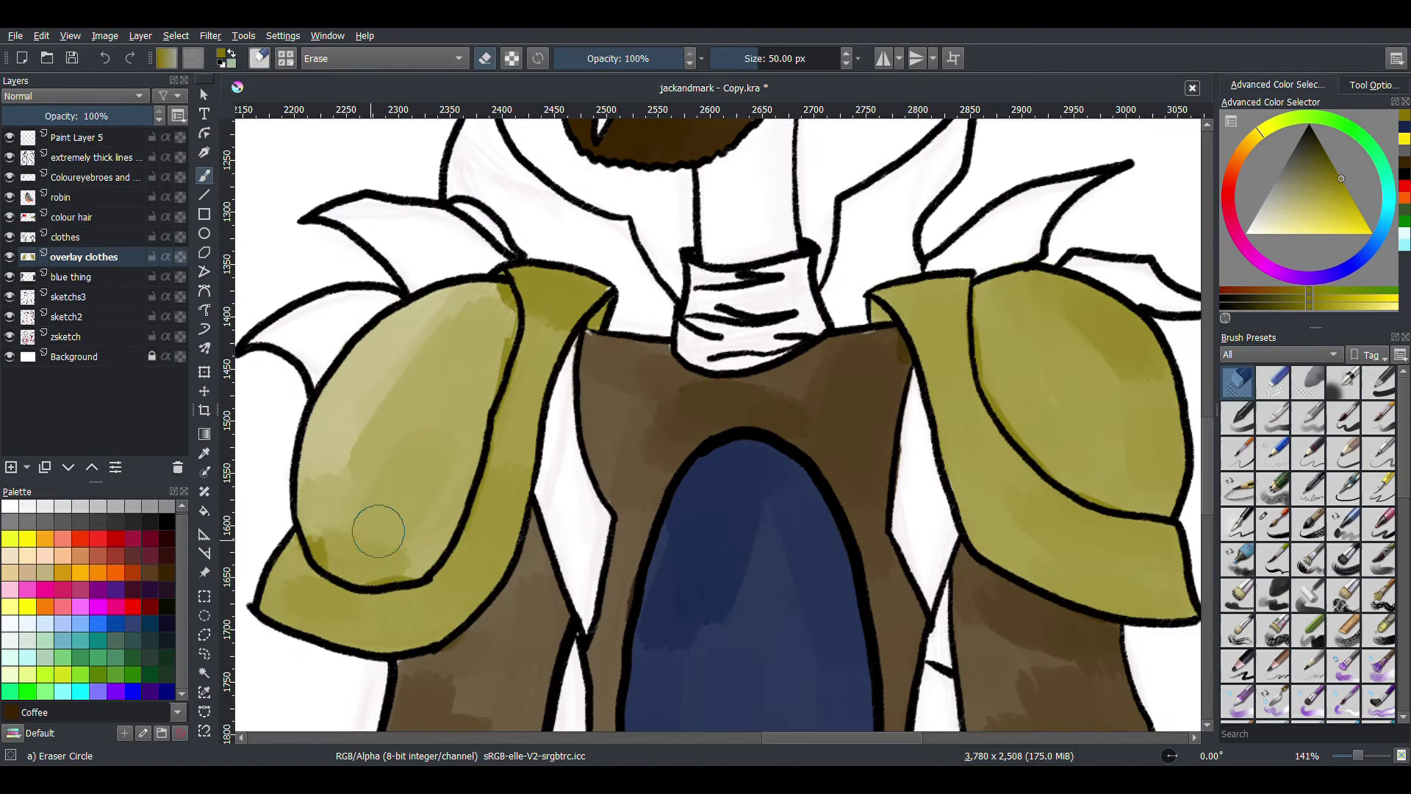
Step: Paint the diagonal strap and lower band of the wrapped forearm olive yellow with the 70 px bristle brush
scroll(593, 425, "down", 5)
scroll(1061, 492, "down", 3)
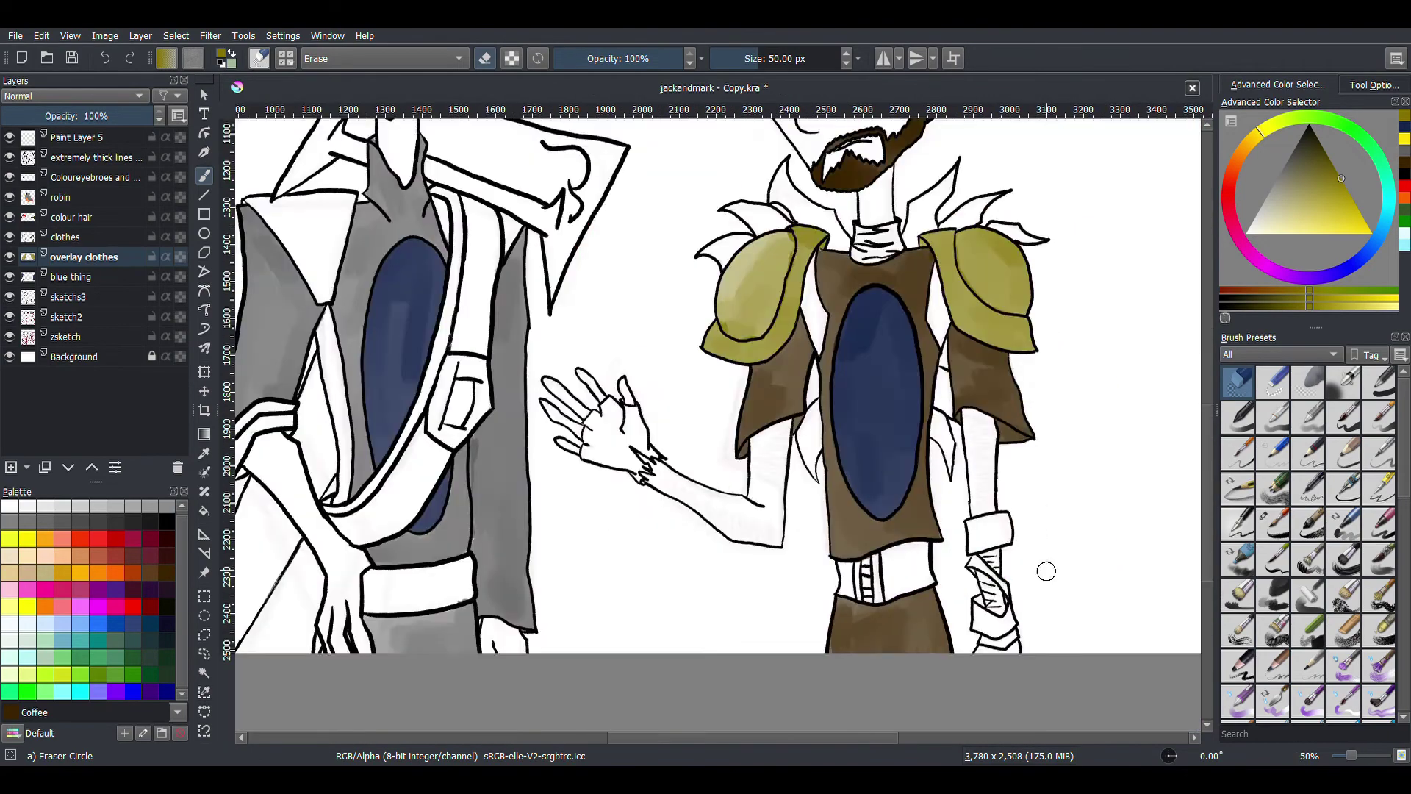
scroll(1090, 346, "up", 6)
key("/")
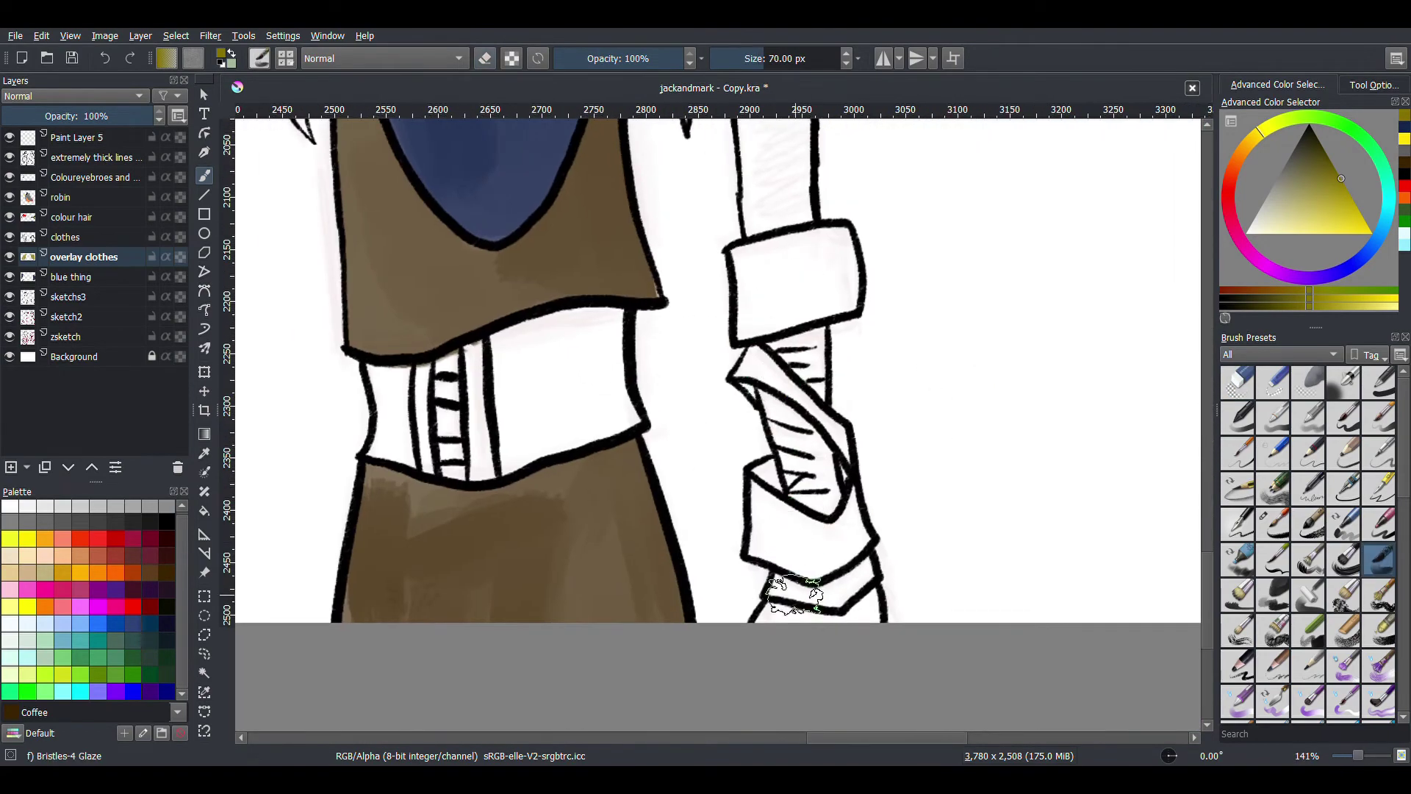
left_click_drag(794, 593, 871, 581)
left_click_drag(735, 356, 859, 471)
Step: Erase the olive overspill around the forearm's diagonal strap and lower band
key("/")
scroll(765, 395, "up", 4)
mouse_move(765, 395)
left_mouse_down()
mouse_move(845, 412)
mouse_move(816, 367)
mouse_move(943, 485)
left_mouse_up()
mouse_move(865, 343)
left_mouse_down()
mouse_move(708, 343)
mouse_move(872, 520)
left_mouse_up()
mouse_move(746, 688)
left_mouse_down()
mouse_move(699, 441)
mouse_move(840, 519)
mouse_move(661, 544)
mouse_move(581, 508)
mouse_move(684, 541)
mouse_move(673, 536)
mouse_move(875, 533)
mouse_move(922, 555)
left_mouse_up()
Step: Switch to dark brown and paint the part of the wrapped forearm below the olive band
key("/")
scroll(863, 346, "down", 5)
scroll(865, 346, "up", 1)
key("x")
scroll(756, 362, "up", 4)
key("/")
key("/")
Step: Paint the wide forearm wrap above the olive band dark brown, undoing and redoing unsatisfactory strokes
mouse_move(651, 432)
left_mouse_down()
mouse_move(671, 404)
mouse_move(718, 419)
mouse_move(867, 301)
left_mouse_up()
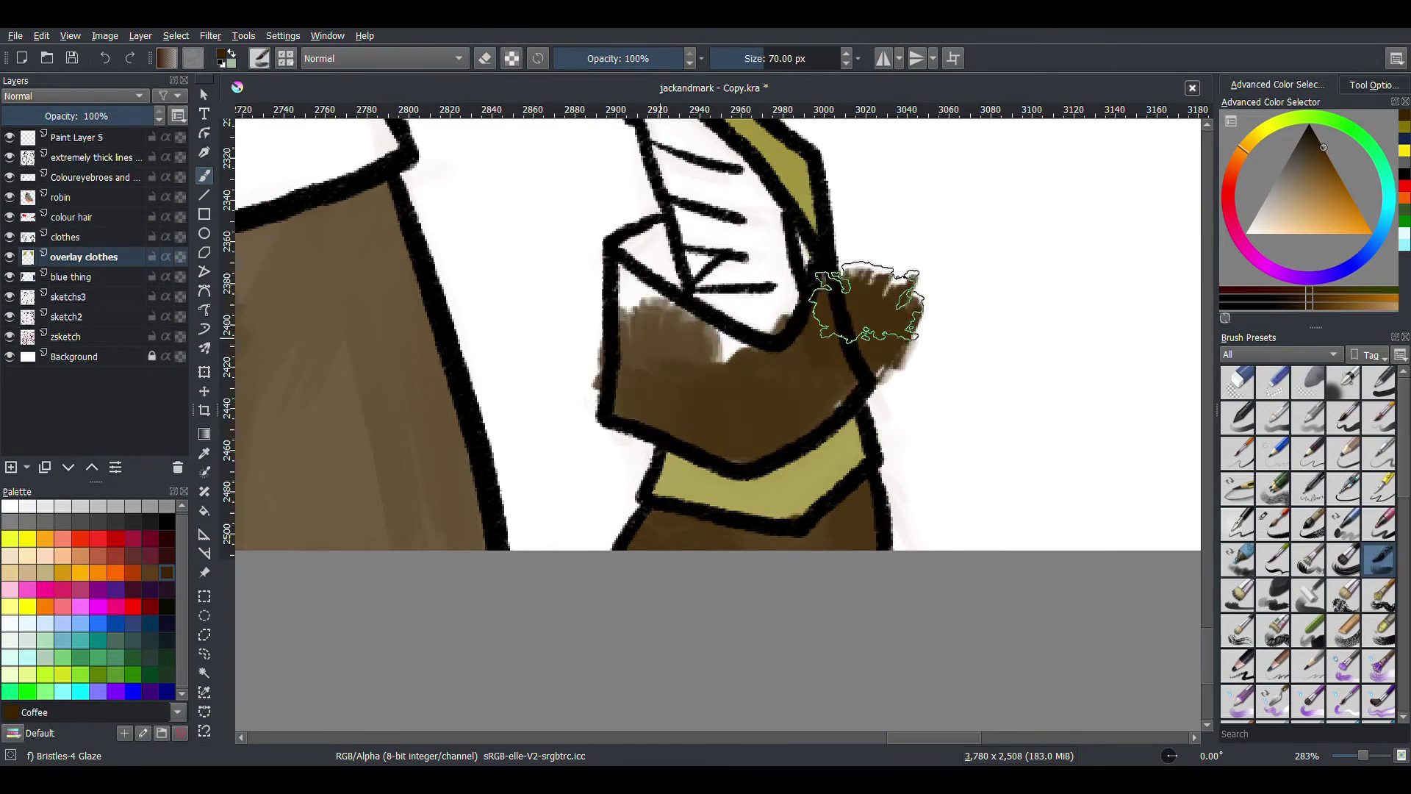
key("ctrl+z")
mouse_move(671, 324)
left_mouse_down()
mouse_move(599, 299)
mouse_move(676, 342)
left_mouse_up()
key("ctrl+z")
left_click_drag(610, 250, 566, 214)
key("ctrl+z")
left_click_drag(683, 180, 606, 232)
Step: Erase the dark brown overspill around the wide forearm wrap
key("/")
left_click_drag(667, 193, 672, 235)
left_click_drag(672, 235, 838, 390)
Step: Paint the cuff at the top of the wrapped forearm dark brown and erase its overspill
key("1")
key("/")
mouse_move(716, 294)
left_mouse_down()
mouse_move(722, 334)
mouse_move(749, 323)
mouse_move(755, 291)
mouse_move(732, 290)
mouse_move(717, 313)
mouse_move(708, 300)
mouse_move(757, 309)
left_mouse_up()
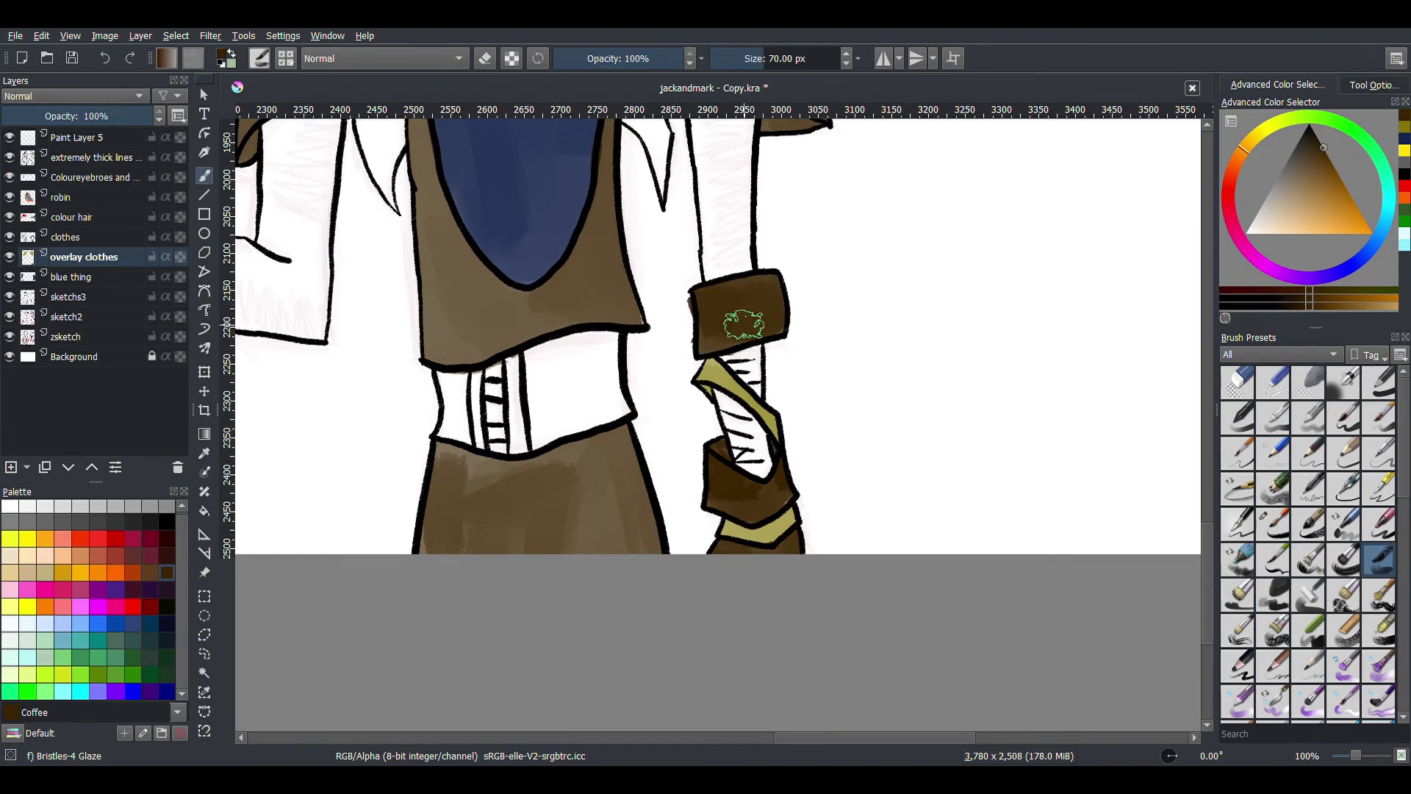
key("/")
scroll(661, 315, "up", 4)
key("/")
Step: Paint the brown-haired character's belt buckle olive yellow and erase the overspill on the belt beside it
scroll(719, 323, "down", 5)
scroll(956, 353, "up", 1)
scroll(1081, 381, "down", 1)
left_click(98, 674)
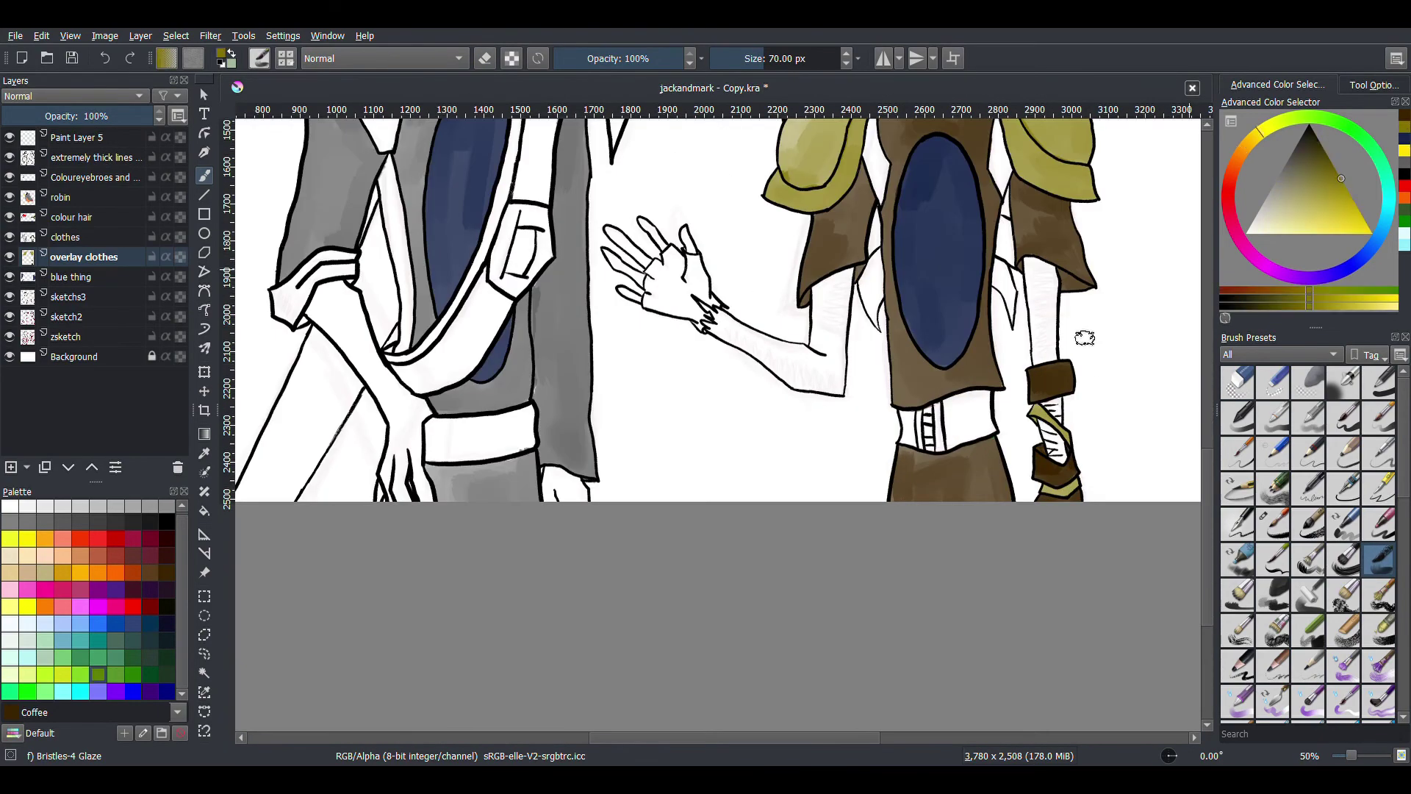
scroll(955, 434, "up", 4)
mouse_move(783, 426)
left_mouse_down()
mouse_move(829, 532)
mouse_move(833, 410)
mouse_move(818, 431)
mouse_move(818, 416)
mouse_move(898, 382)
left_mouse_up()
key("/")
left_click_drag(816, 400, 749, 422)
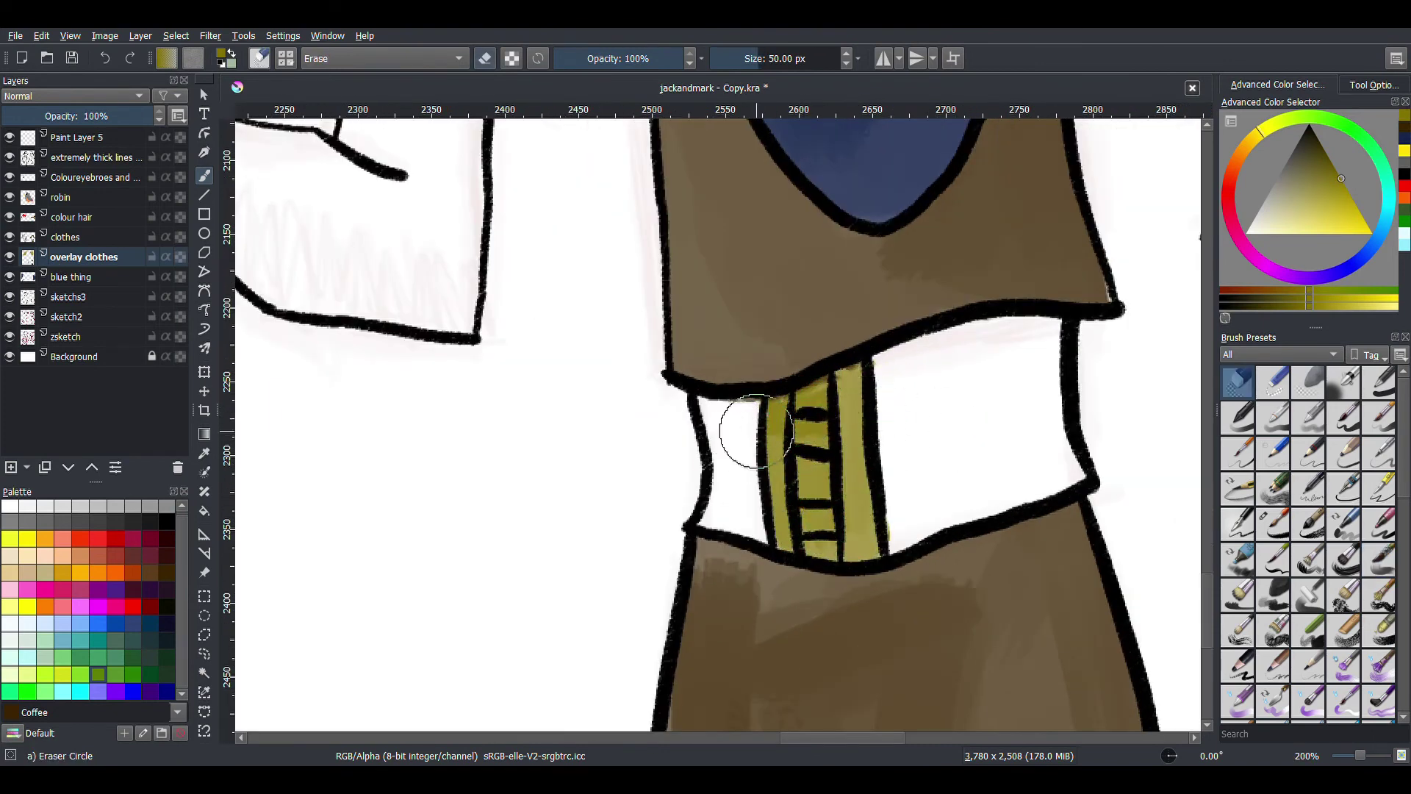
Step: Fill the gaps between the crossbars of the brown-haired character's belt buckle with dark brown using the Ink-2 Fineliner
key("/")
scroll(878, 471, "up", 2)
left_click(878, 472, "ctrl")
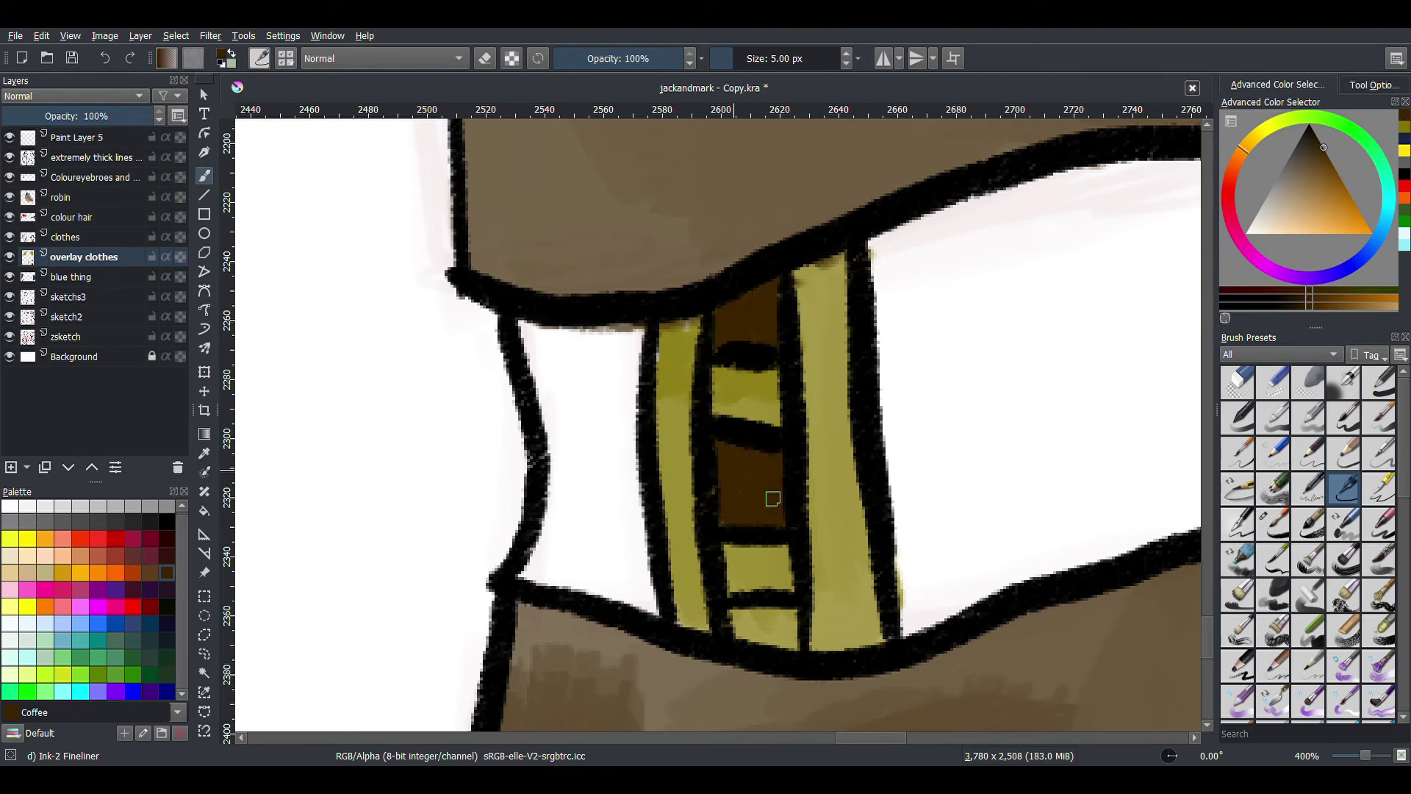
Step: Paint the gap between the robin owner's tunic and the shoulder armour nearest the raised hand olive yellow with Basic-1, and erase the overspill
scroll(785, 618, "down", 3)
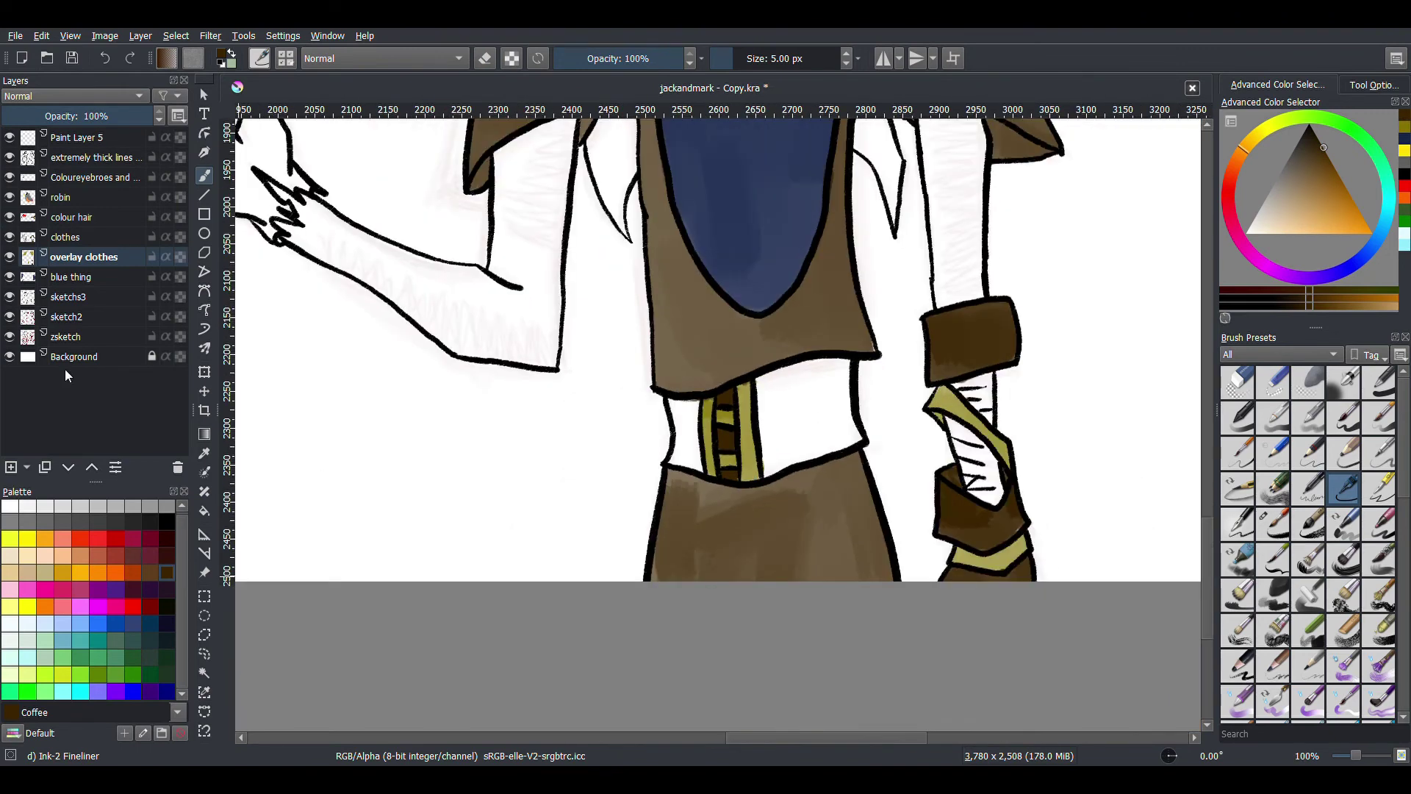
scroll(698, 222, "down", 3)
scroll(698, 222, "up", 4)
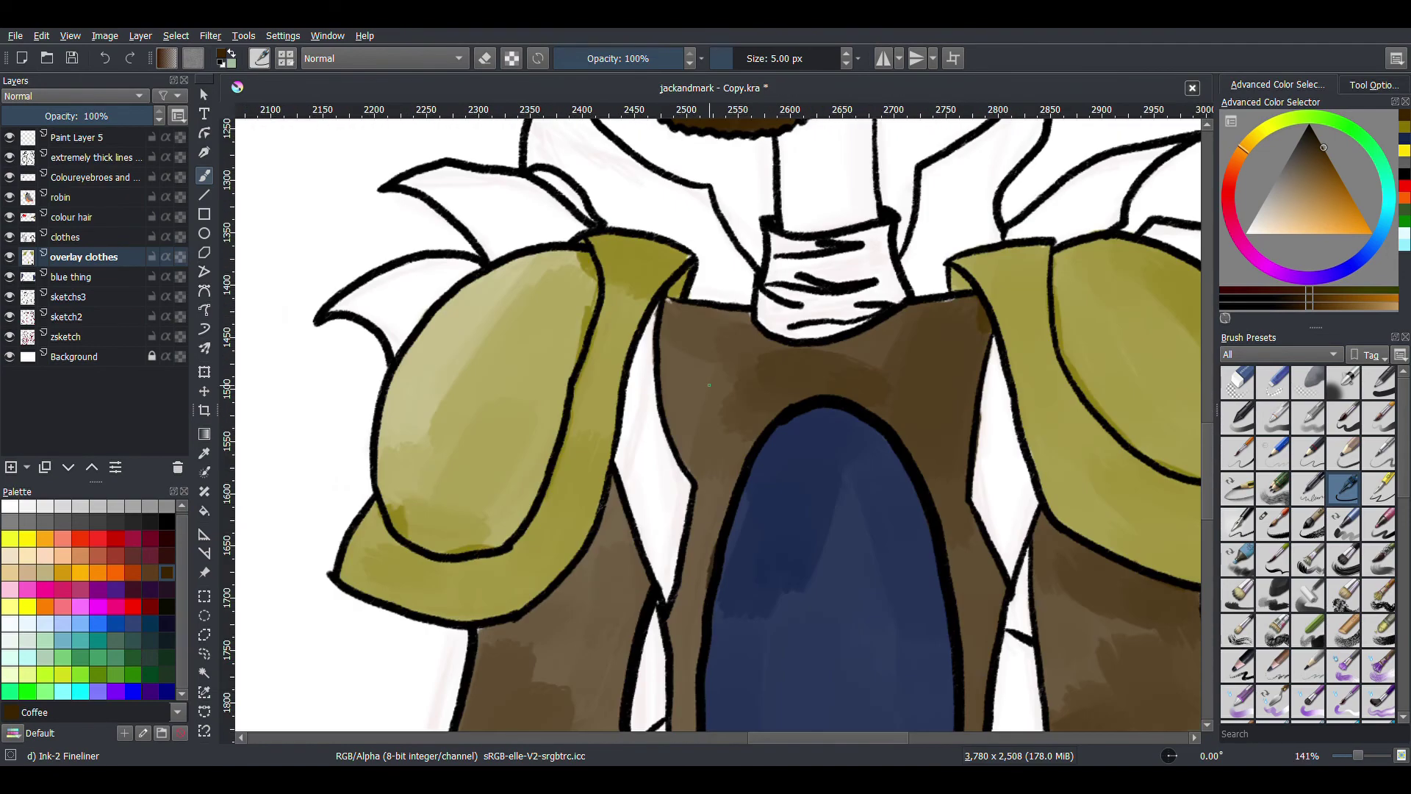
key("/")
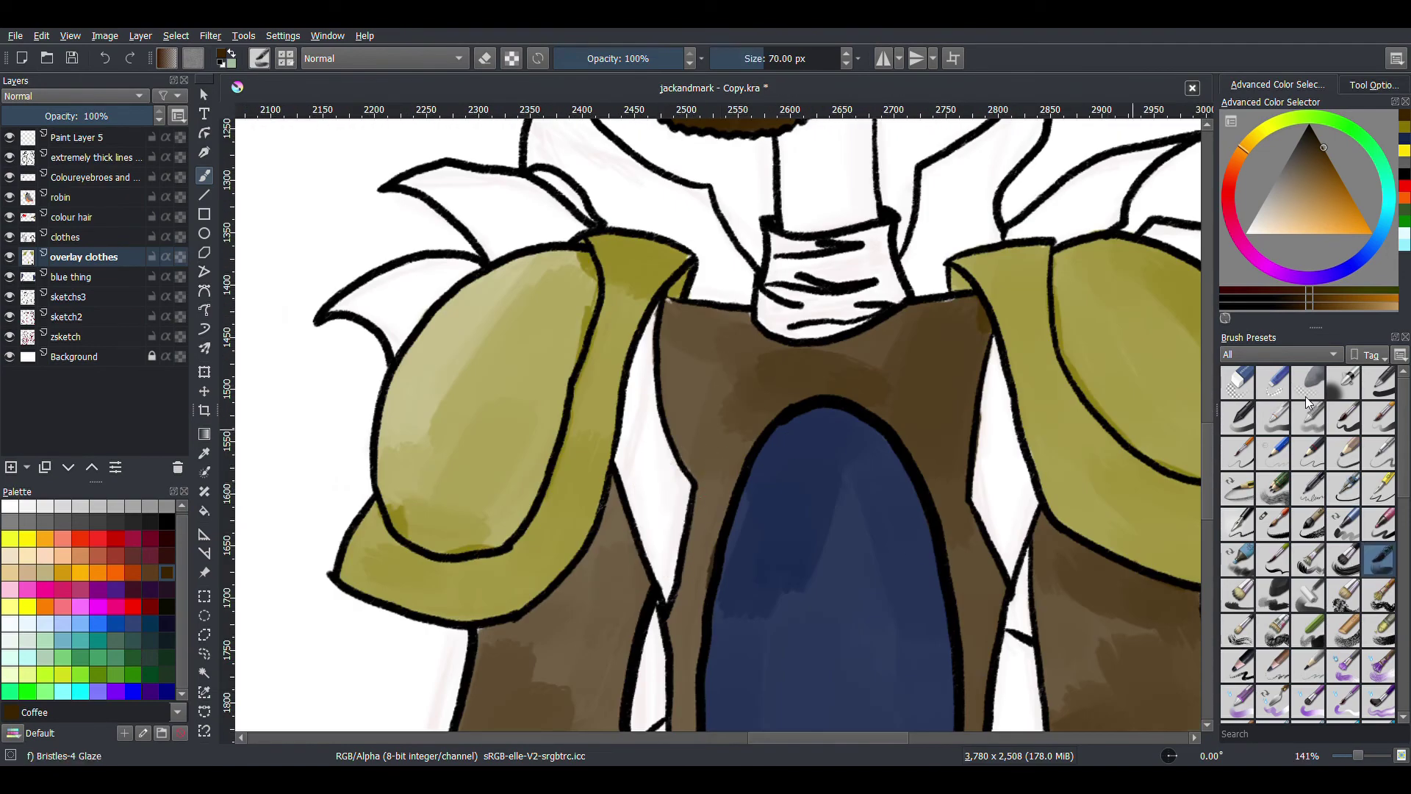
left_click(1378, 382)
left_click(1405, 132)
left_click_drag(652, 499, 663, 559)
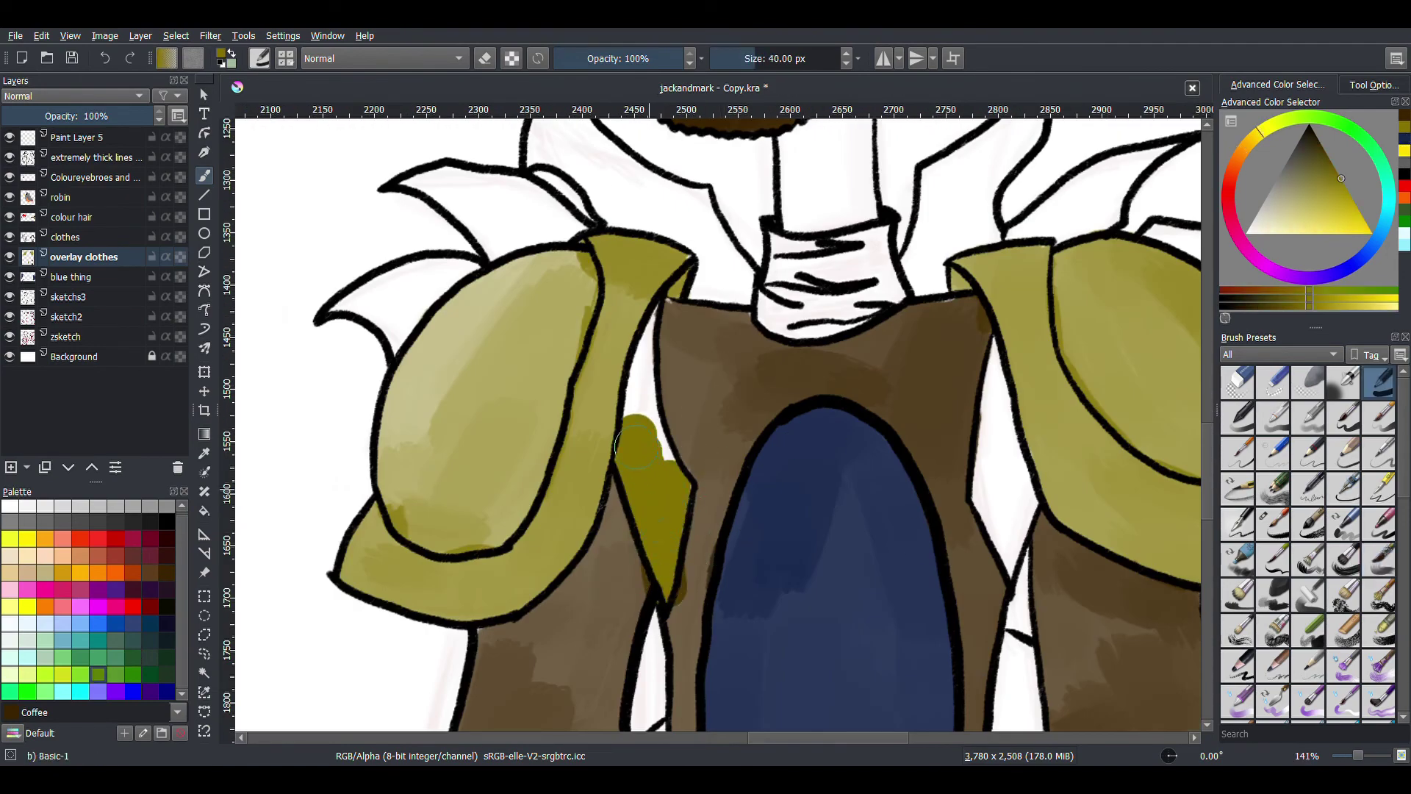
left_click_drag(637, 444, 666, 323)
key("e")
scroll(676, 335, "up", 2)
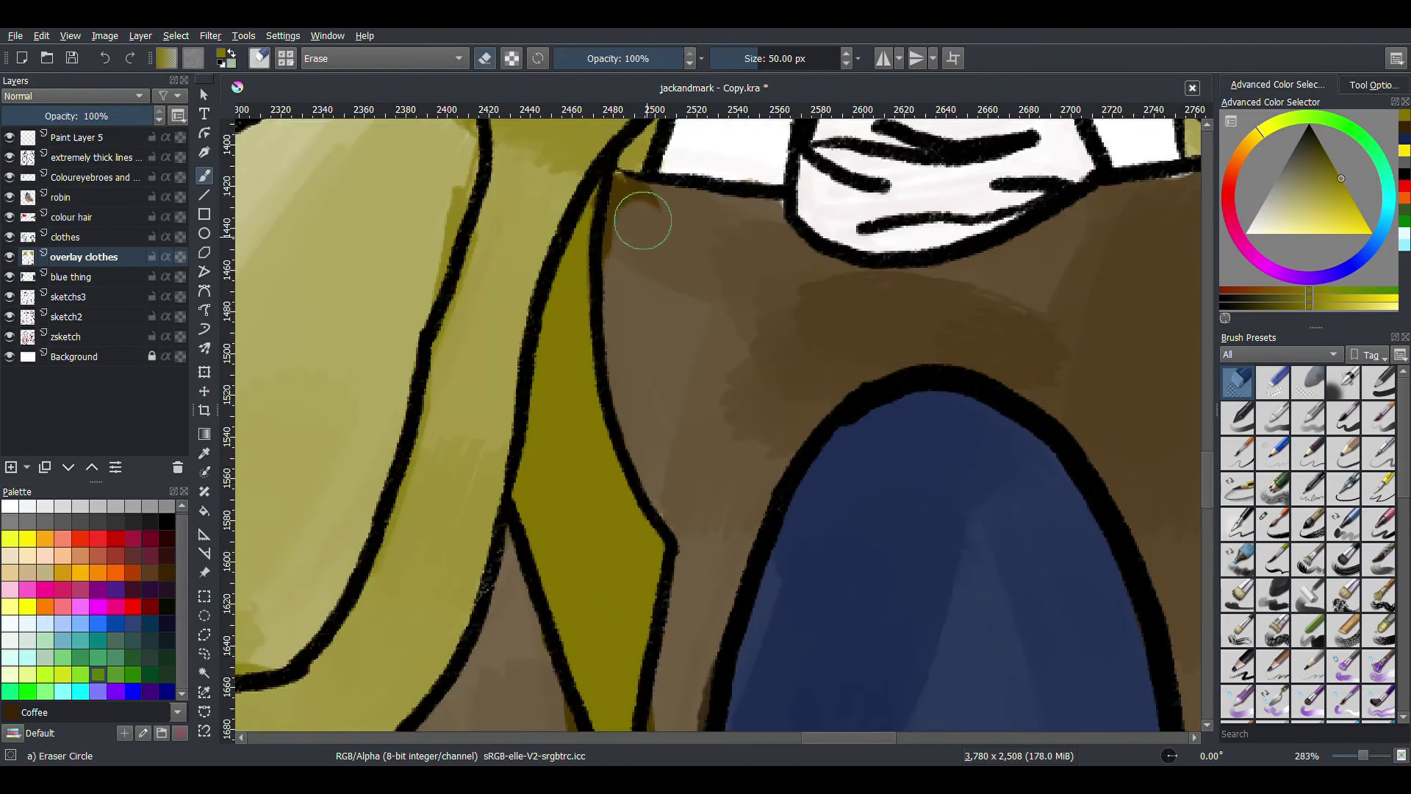
scroll(620, 193, "down", 5)
Step: Paint the matching gap on the other side of the tunic olive yellow and erase the overspill around it
key("e")
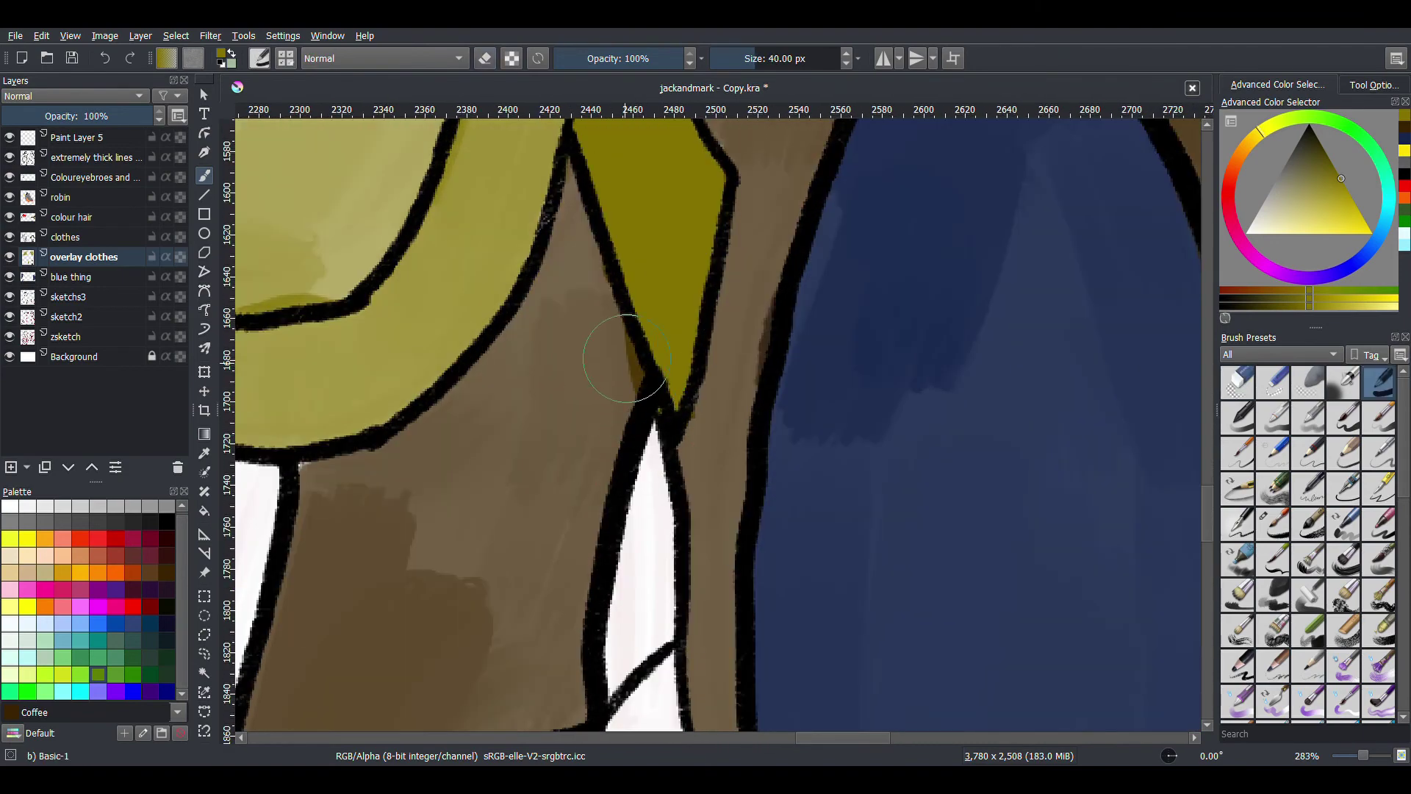
scroll(637, 434, "down", 6)
scroll(700, 343, "up", 4)
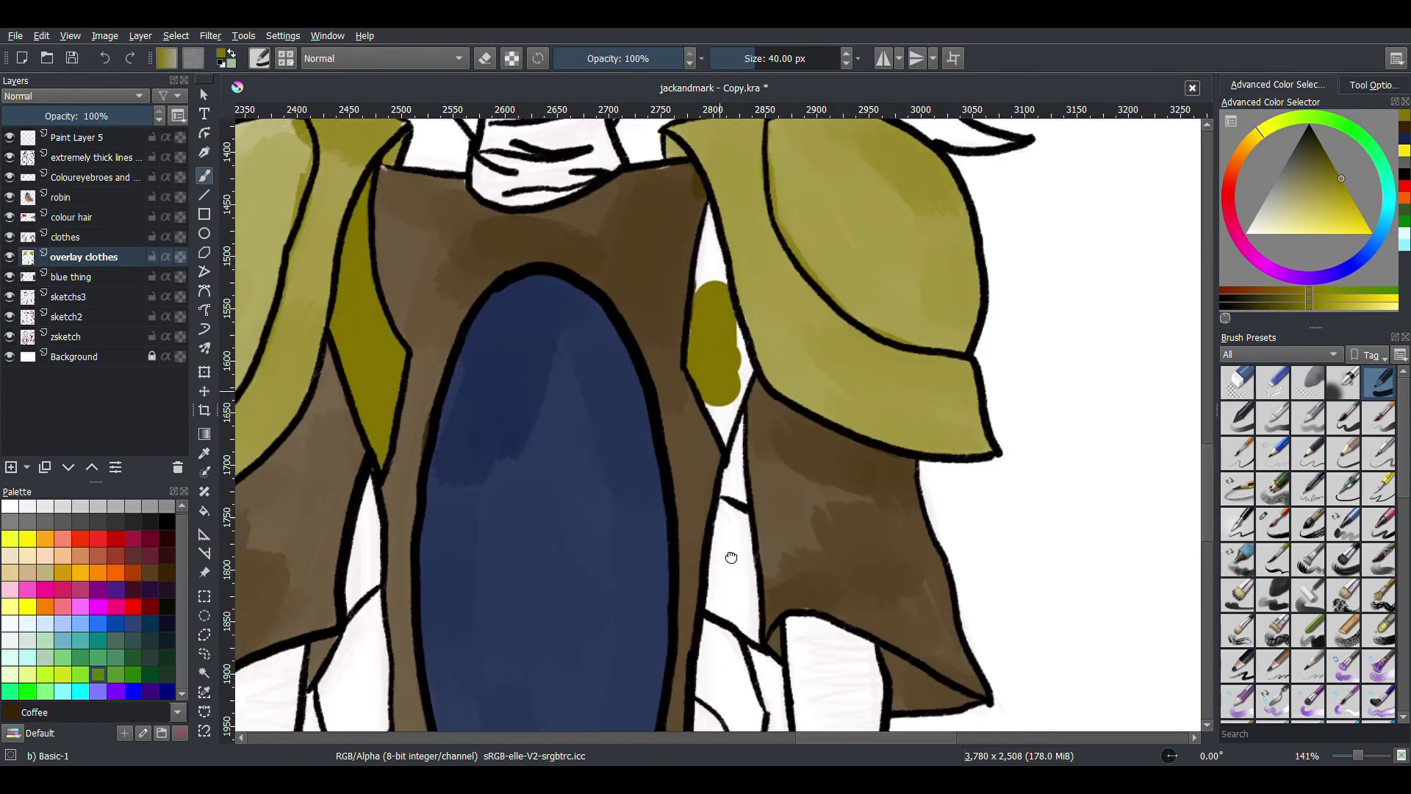
key("e")
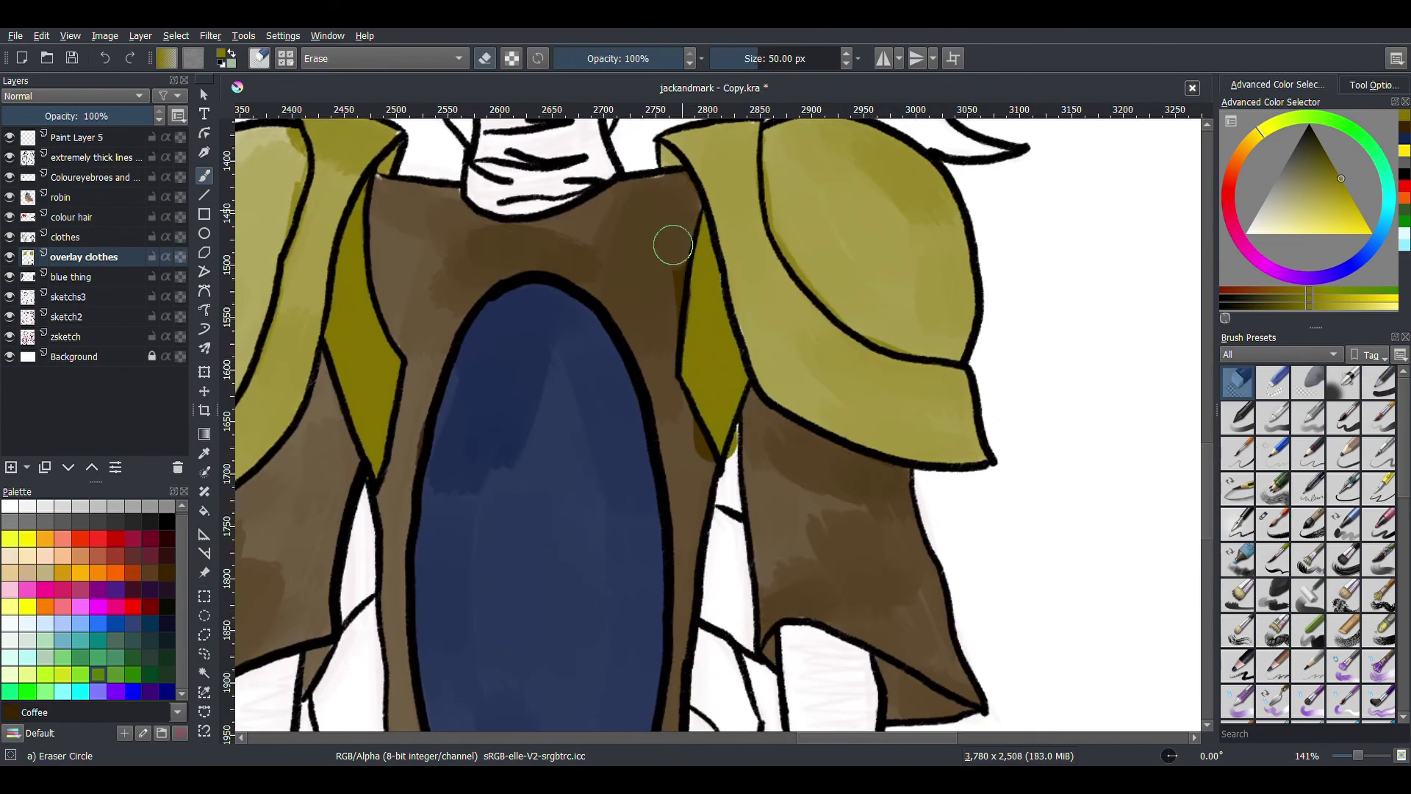
key("e")
Step: Paint the brown-haired character's belt black around the buckle with the Bristles-4 Glaze brush and erase the overspill
scroll(735, 458, "down", 6)
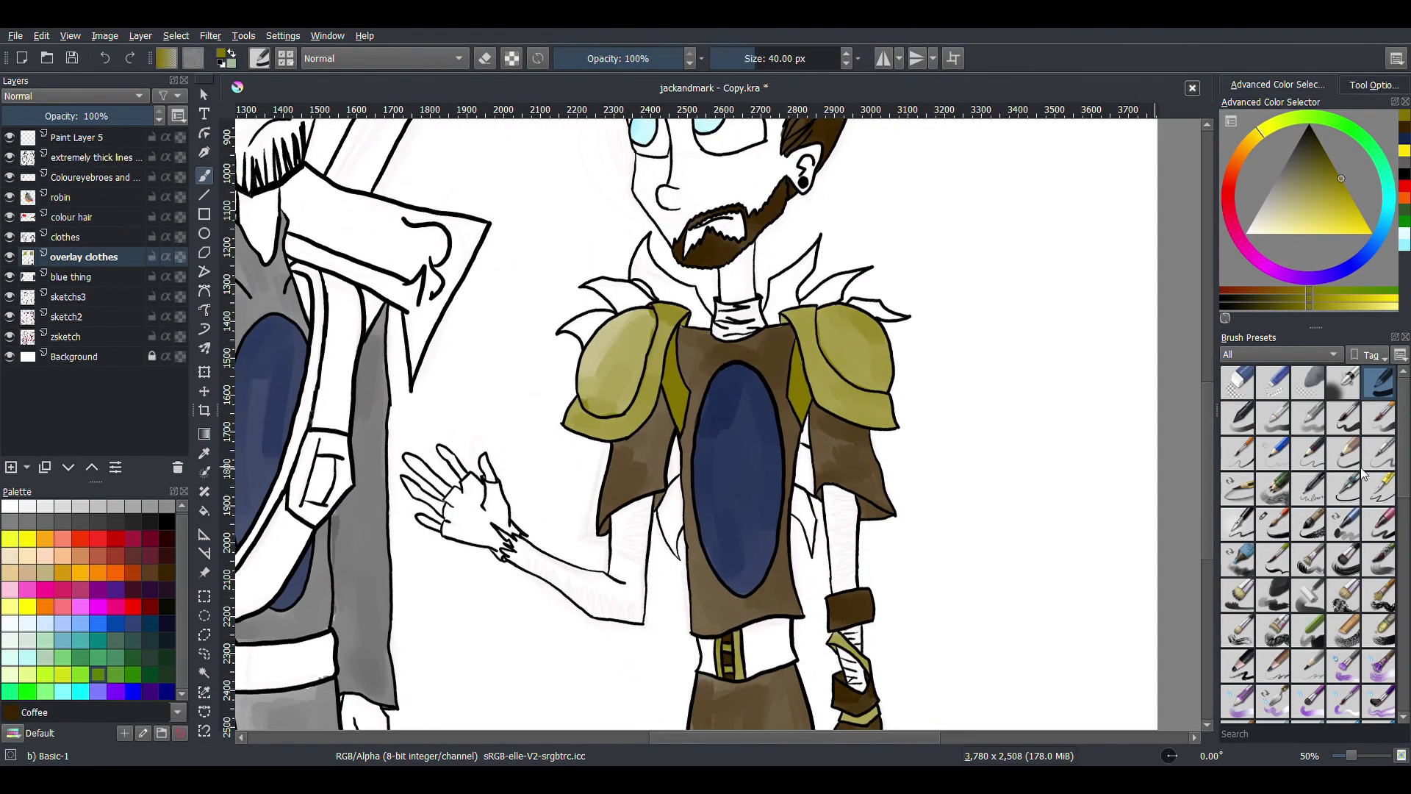
left_click(1380, 558)
scroll(757, 500, "up", 10)
key("d")
mouse_move(698, 375)
left_mouse_down()
mouse_move(699, 510)
mouse_move(803, 426)
mouse_move(671, 340)
mouse_move(858, 323)
left_mouse_up()
key("e")
key("e")
mouse_move(445, 434)
left_mouse_down()
mouse_move(473, 472)
mouse_move(495, 473)
mouse_move(476, 421)
mouse_move(488, 488)
mouse_move(441, 488)
mouse_move(441, 412)
left_mouse_up()
key("e")
key("e")
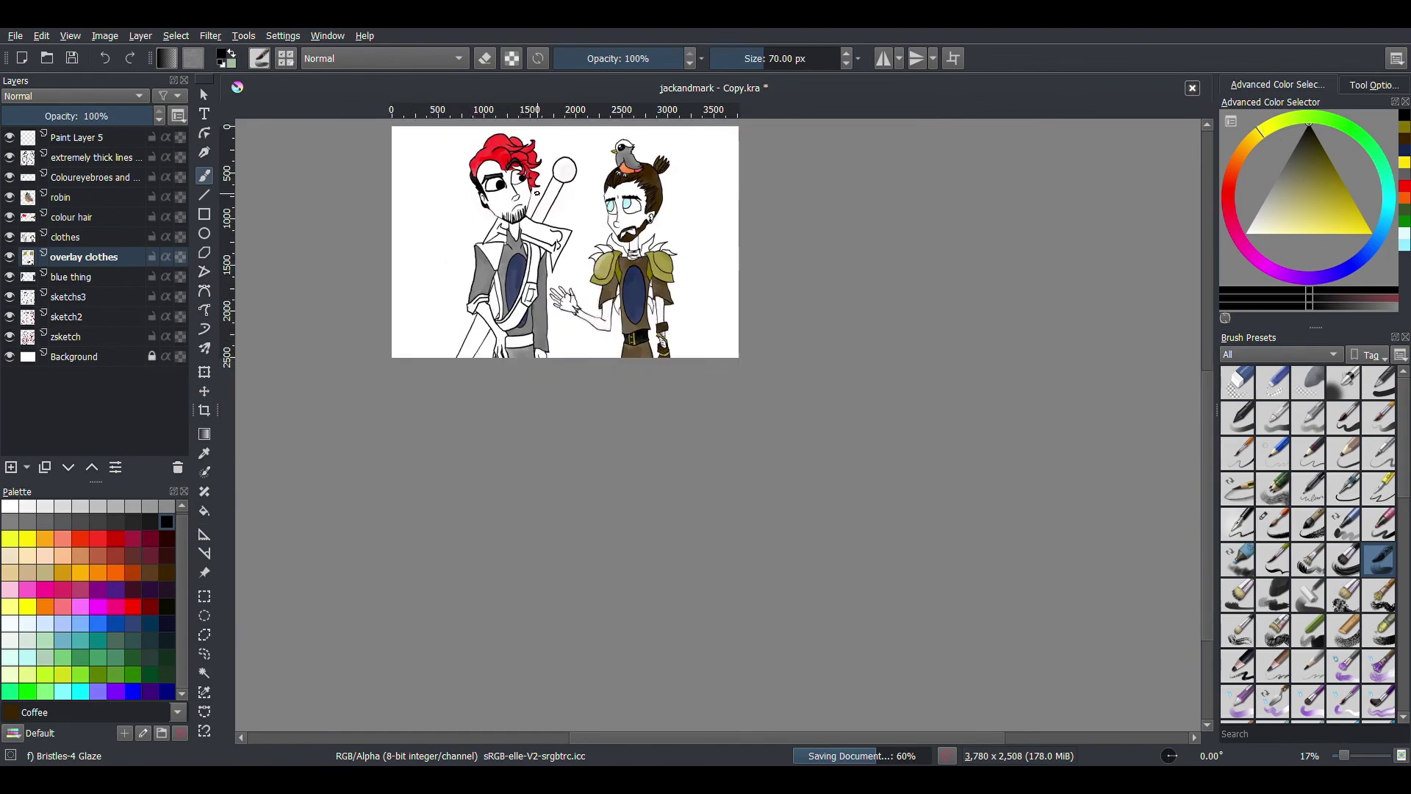
Step: Draw thick black strokes with Bristles-4 Glaze on the blank background beside the red-haired character's head
left_click_drag(371, 136, 412, 294)
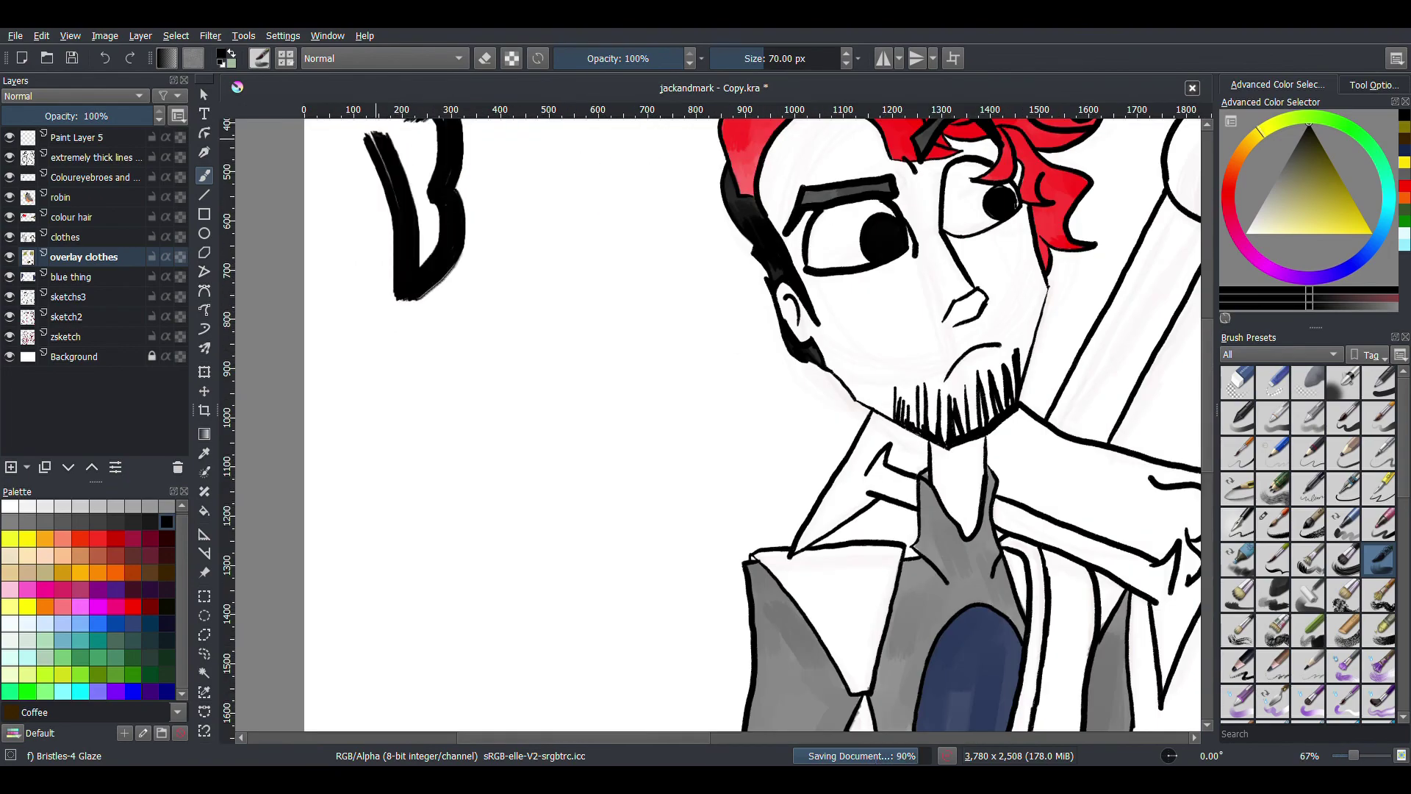